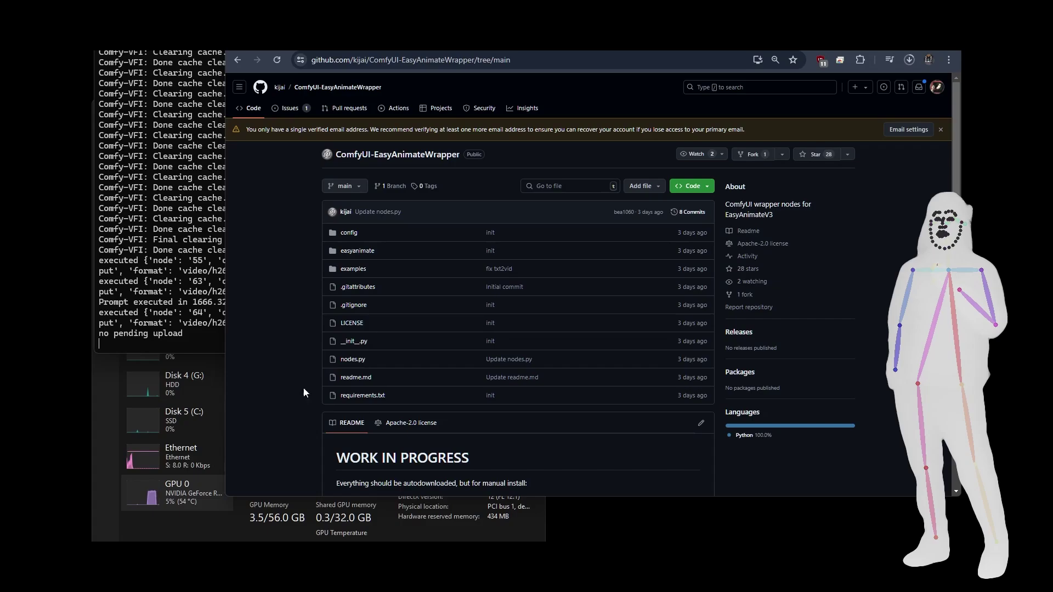
Step: Look over the EasyAnimateWrapper README and copy its HTTPS clone URL from the Code menu
scroll(846, 234, down, 3)
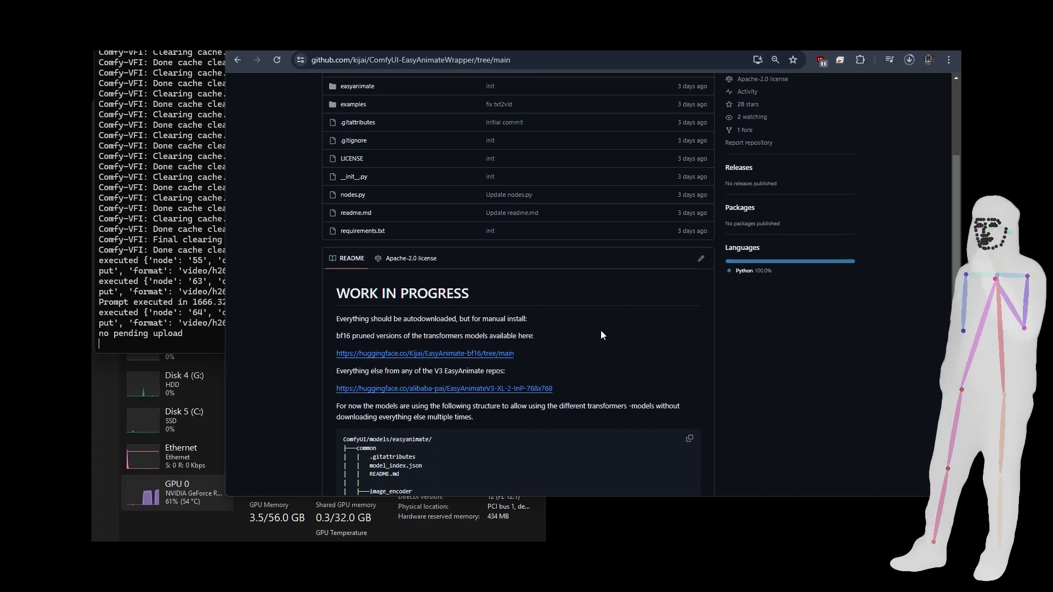
scroll(600, 335, up, 3)
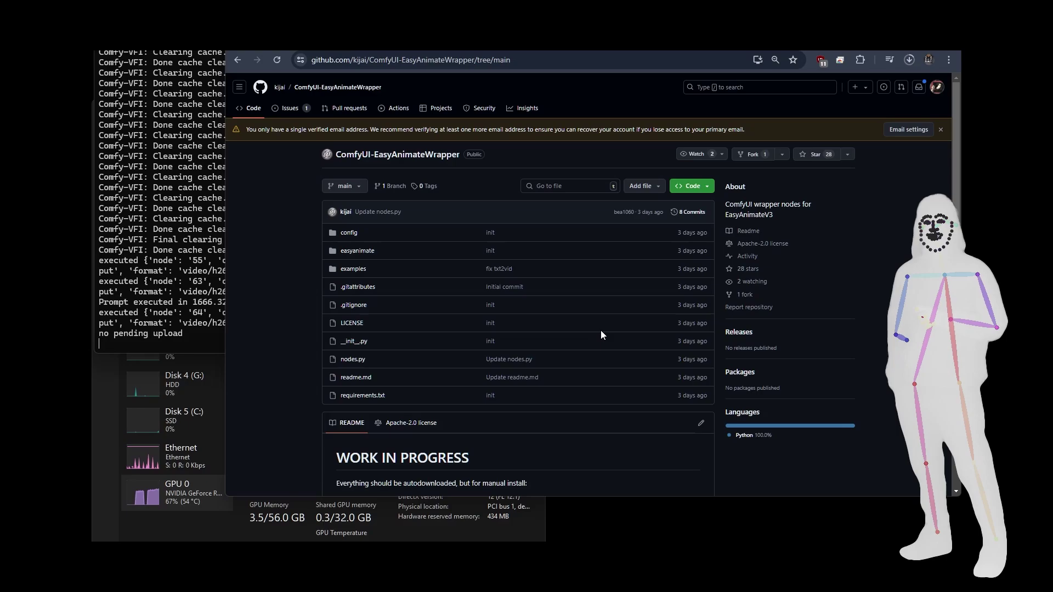
scroll(601, 332, down, 1)
scroll(600, 335, down, 2)
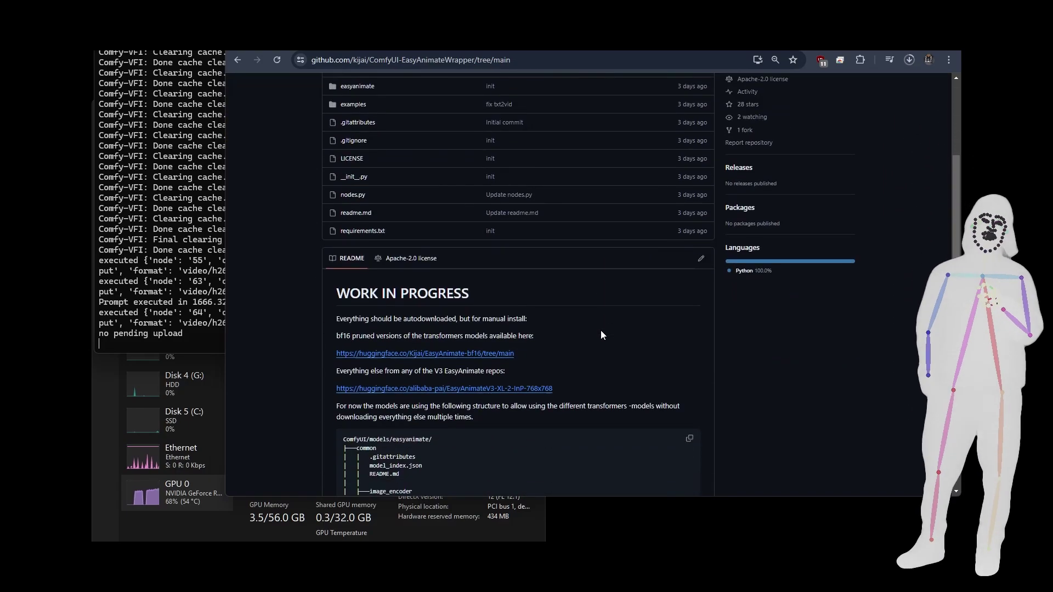
scroll(577, 320, up, 3)
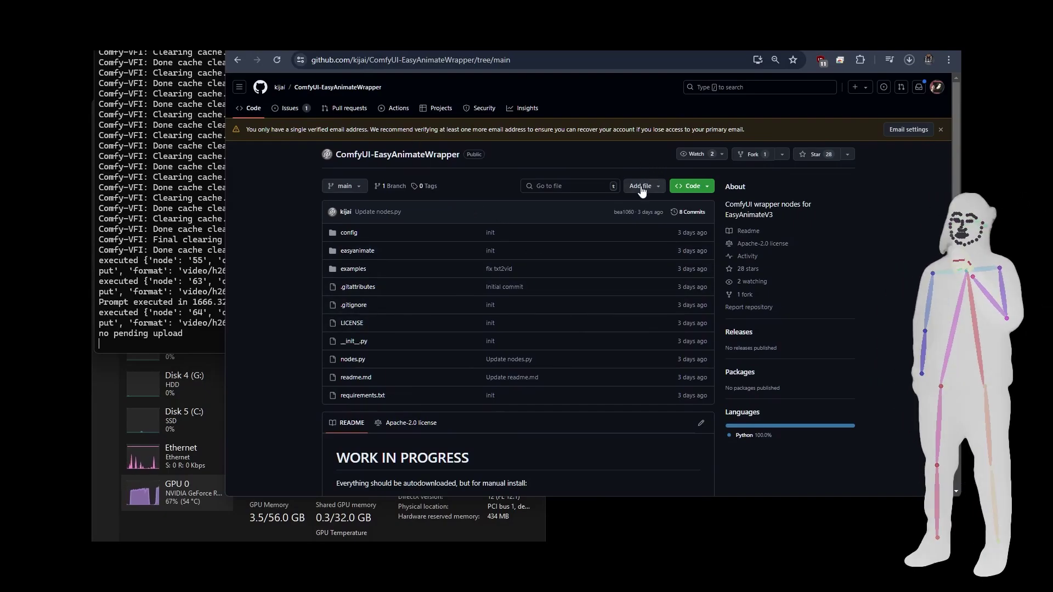
click(689, 186)
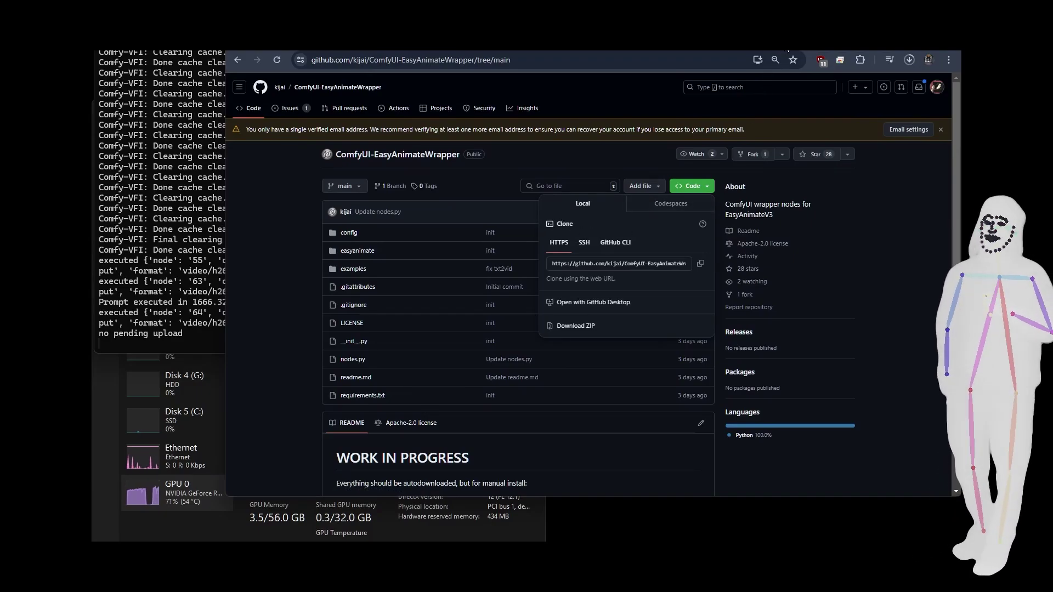
click(701, 264)
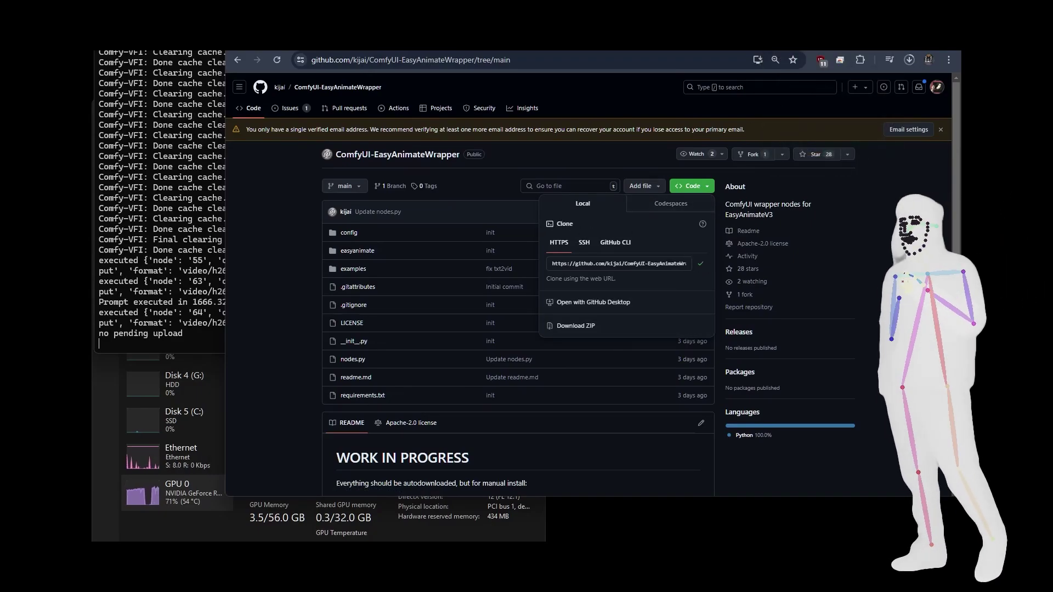
Step: Install EasyAnimateWrapper through ComfyUI Manager's Install via Git URL using the pasted repository URL
key(ctrl+Tab)
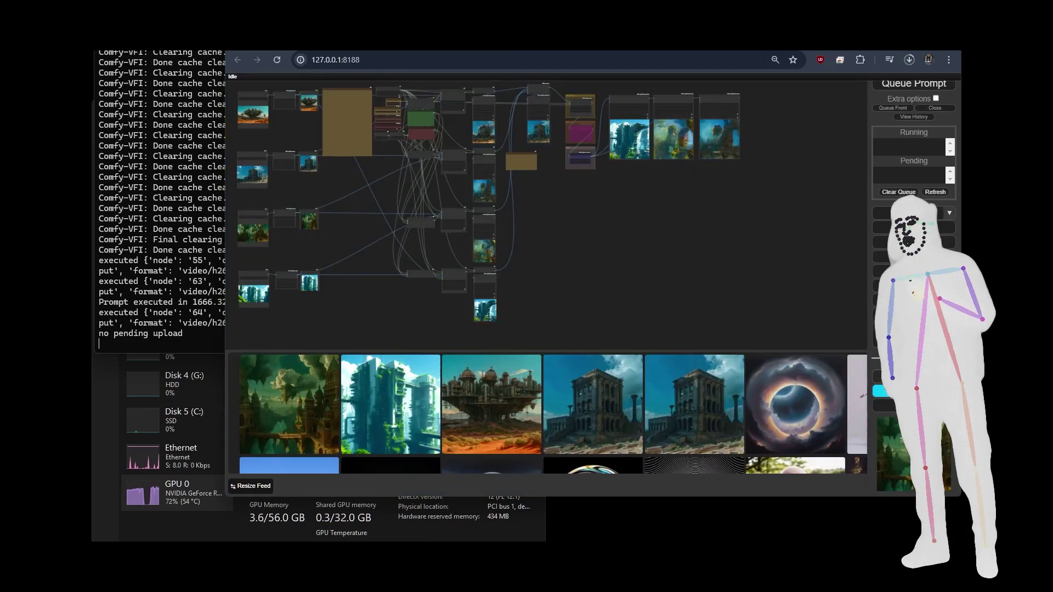
click(913, 375)
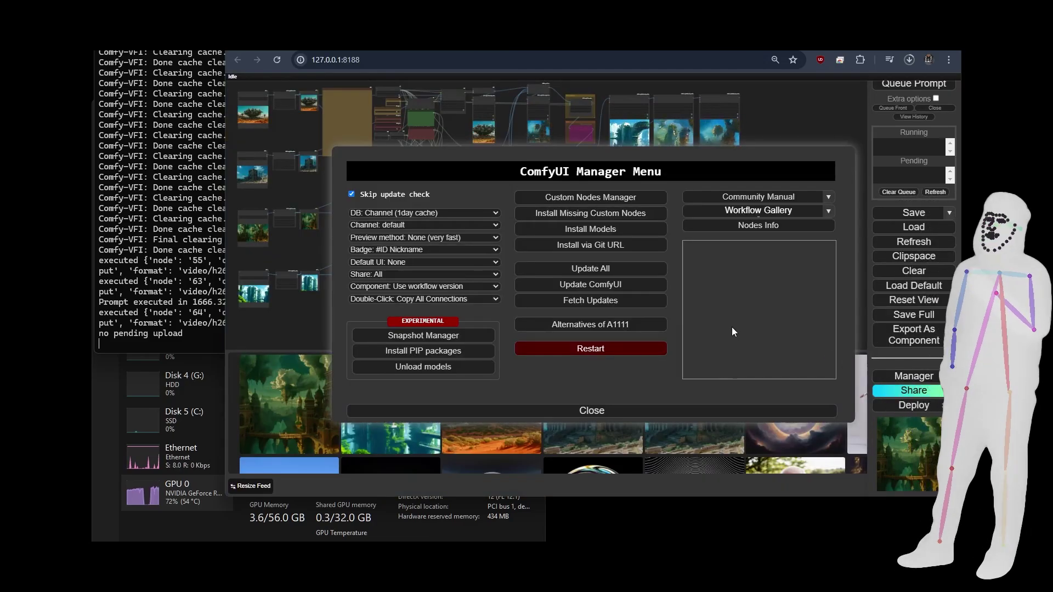
click(584, 247)
key(ctrl+v)
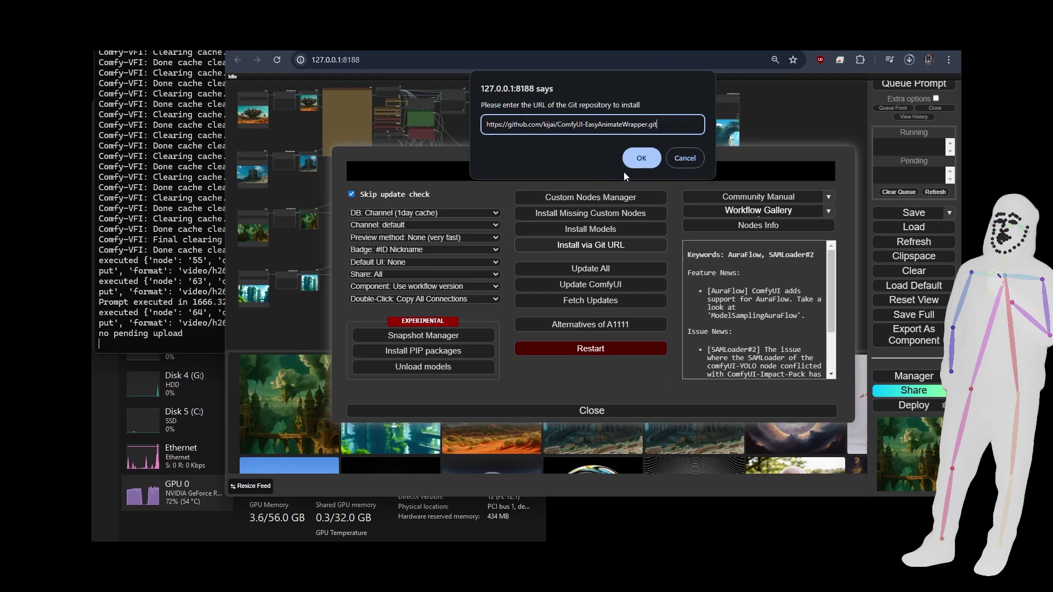
click(637, 160)
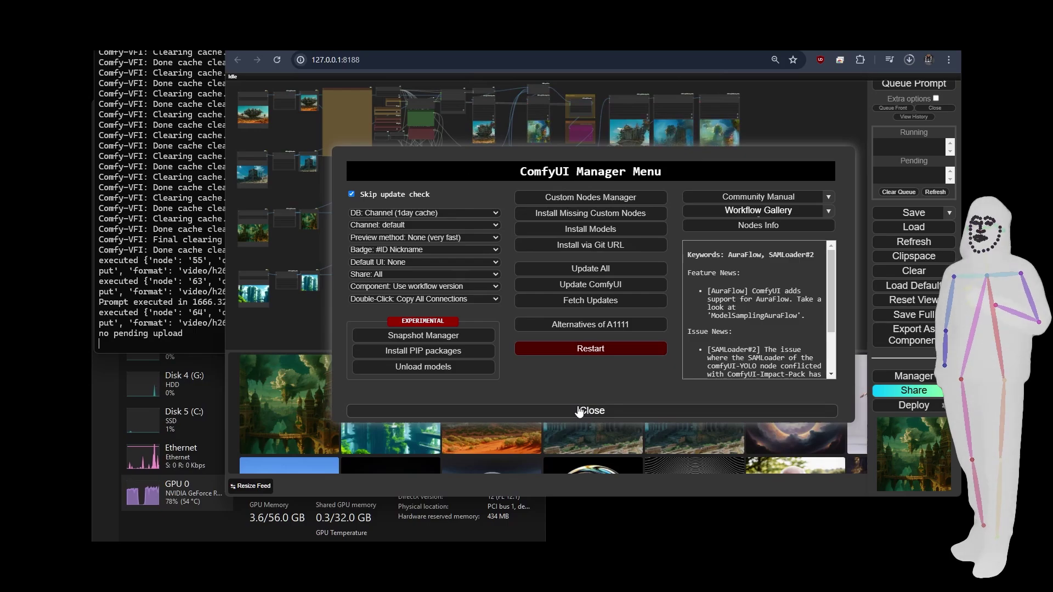
click(579, 411)
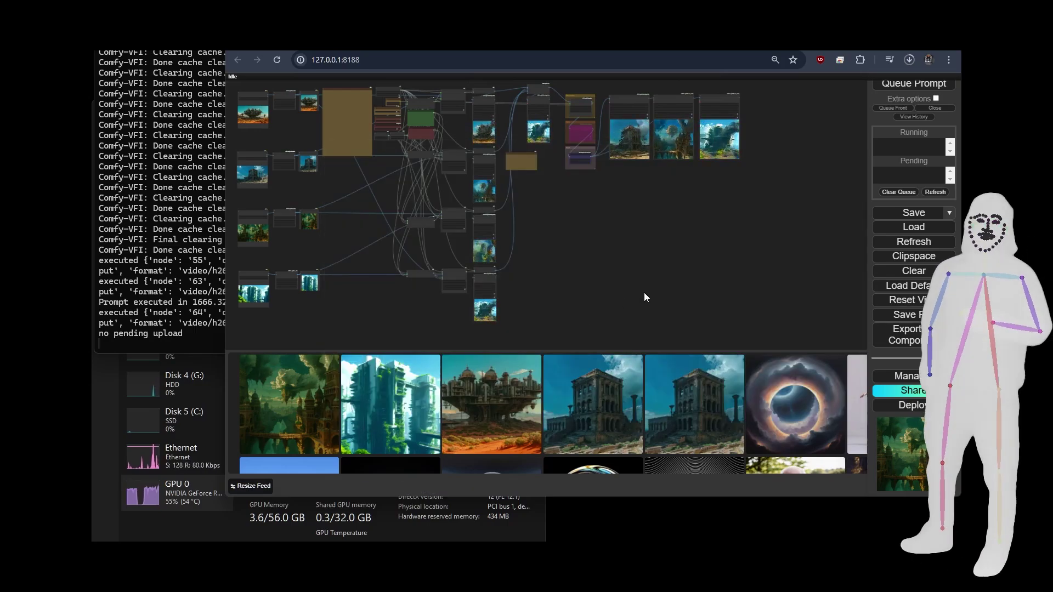
scroll(645, 296, down, 3)
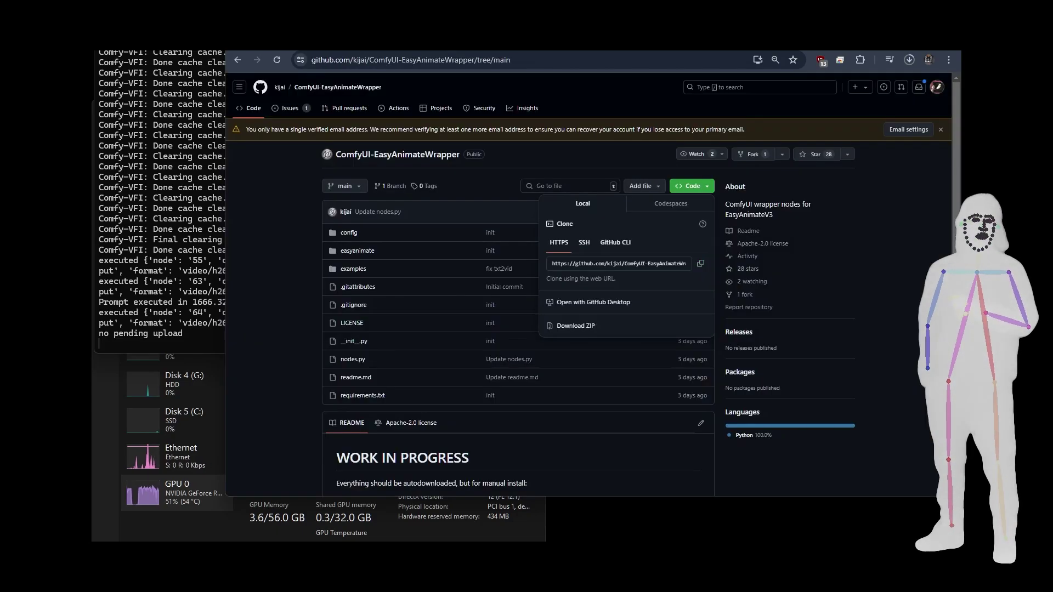
Step: Find the README's model folder layout and follow its link to the bf16 pruned transformer models
scroll(548, 318, down, 6)
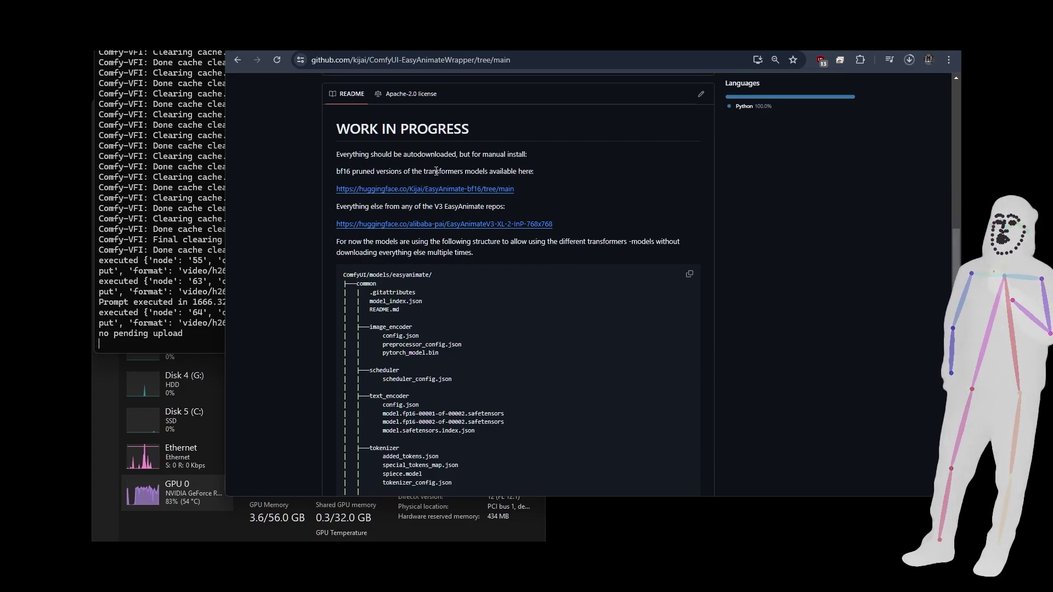
click(509, 44)
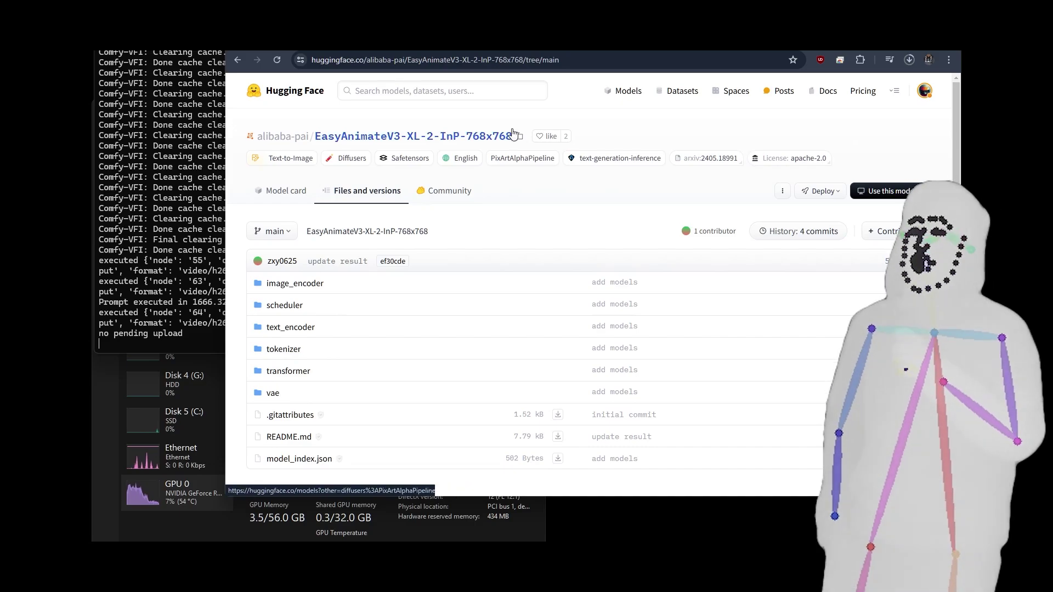
Step: Check the Kijai EasyAnimate-bf16 files, then return to the EasyAnimateV3-XL-2-InP-768x768 repo page
key(ctrl+Tab)
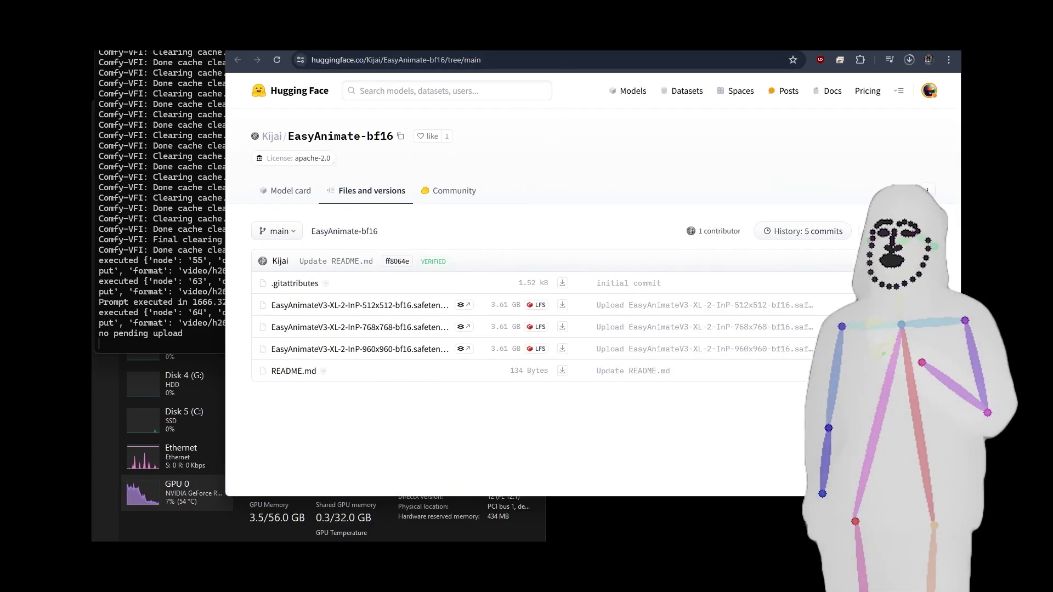
click(567, 49)
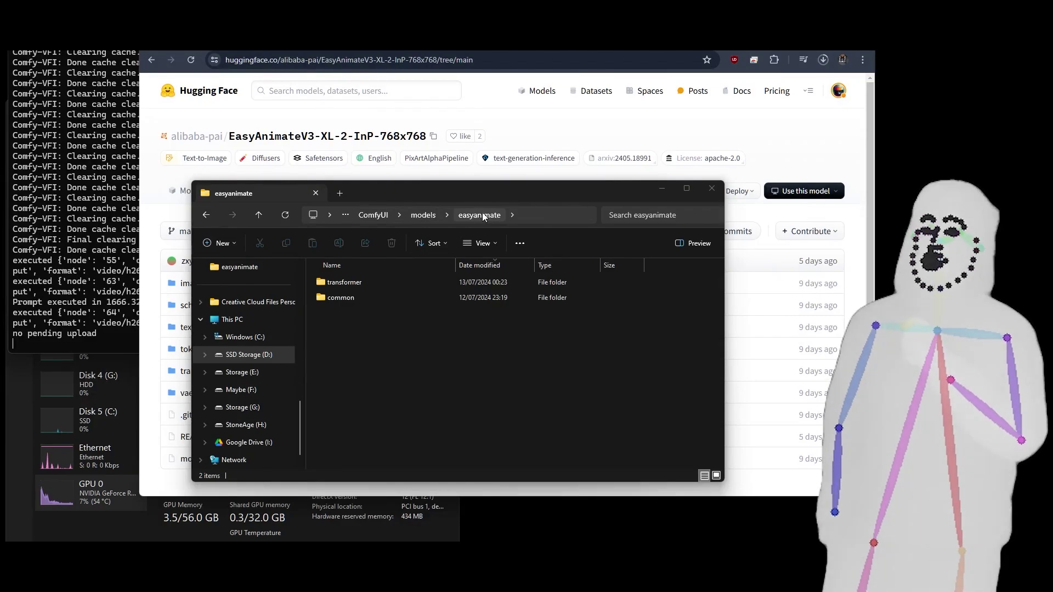
Step: Check the local transformer folder, then open the common folder and compare it with Hugging Face
double_click(345, 285)
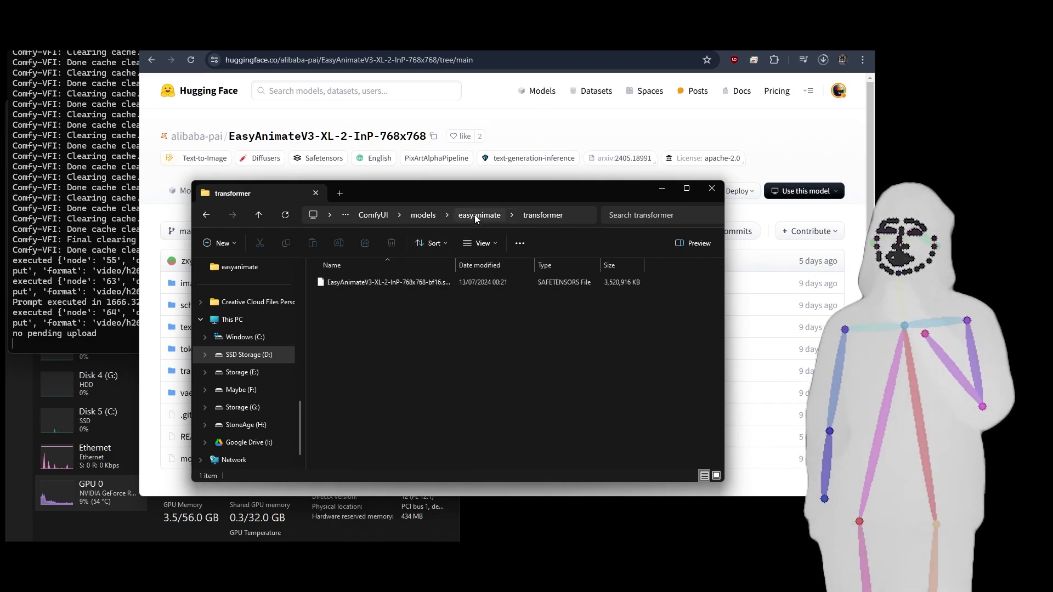
click(475, 214)
double_click(357, 294)
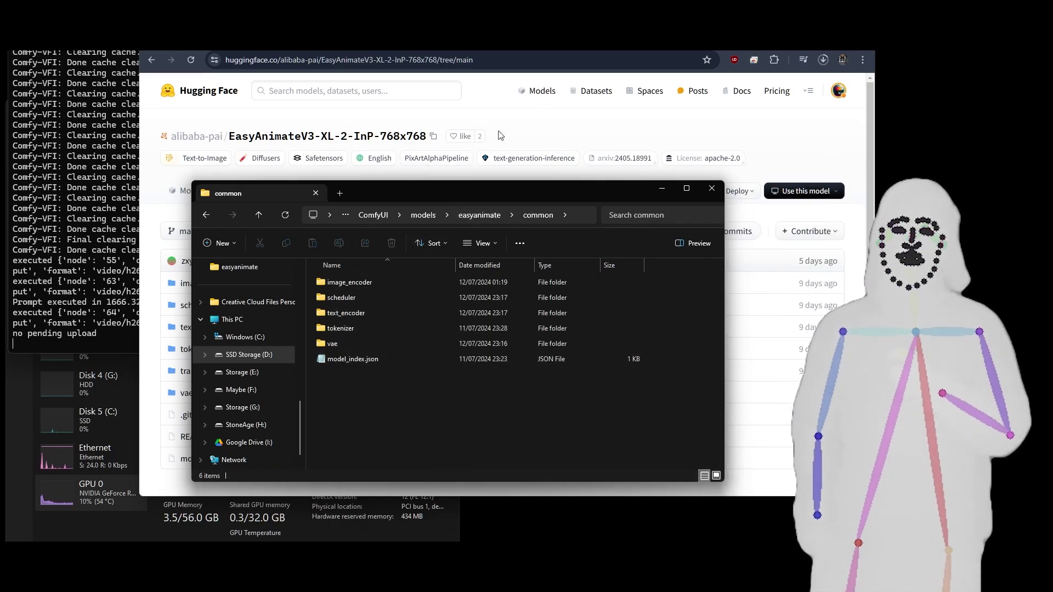
click(550, 124)
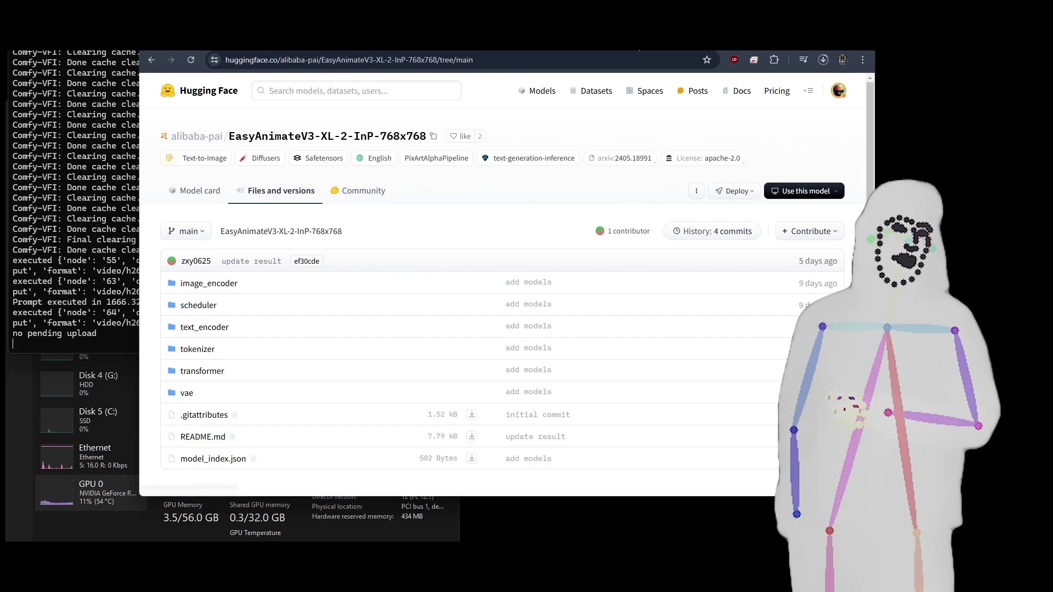
key(alt+Tab)
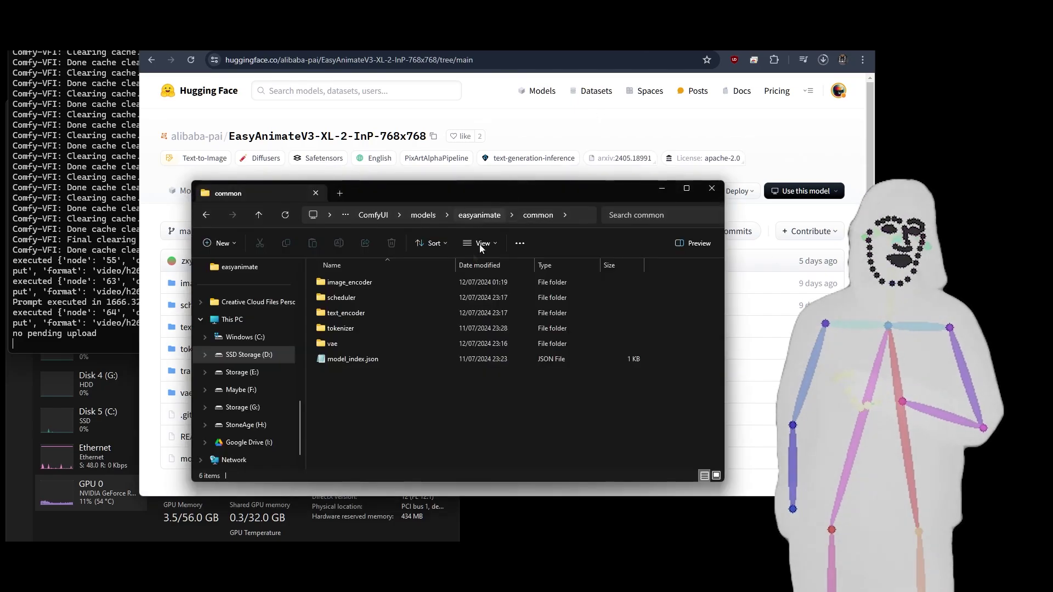
Step: Inspect the image_encoder, scheduler, text_encoder and tokenizer subfolders of common in turn
double_click(344, 282)
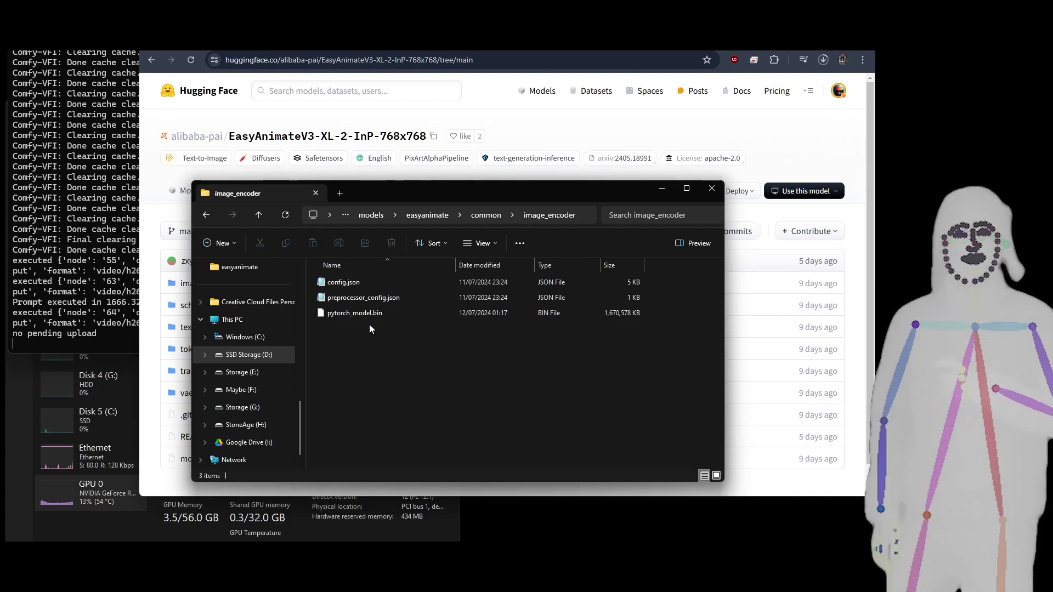
key(alt+Left)
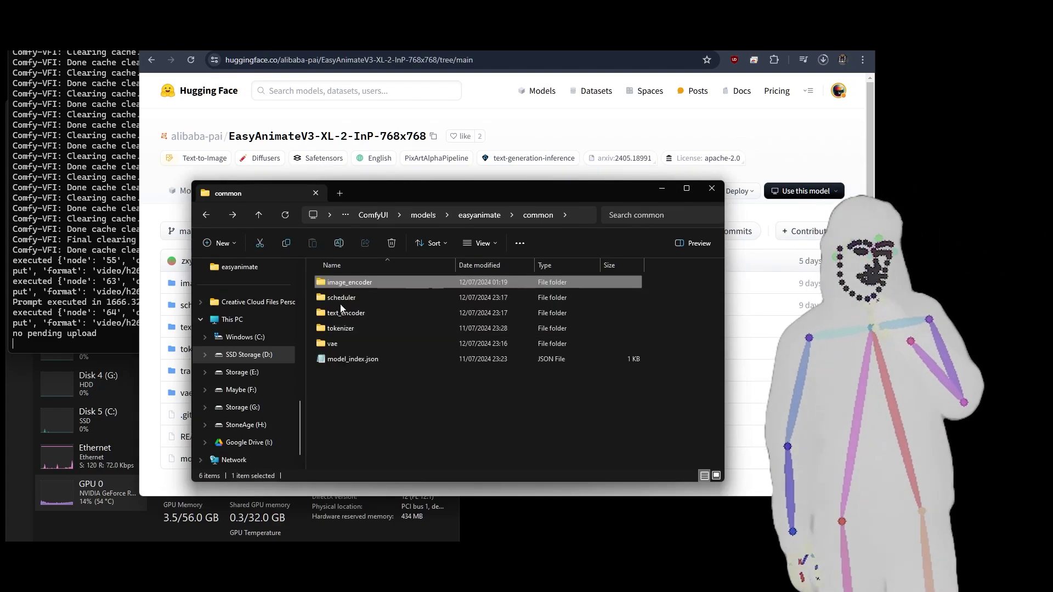
double_click(340, 299)
key(alt+Left)
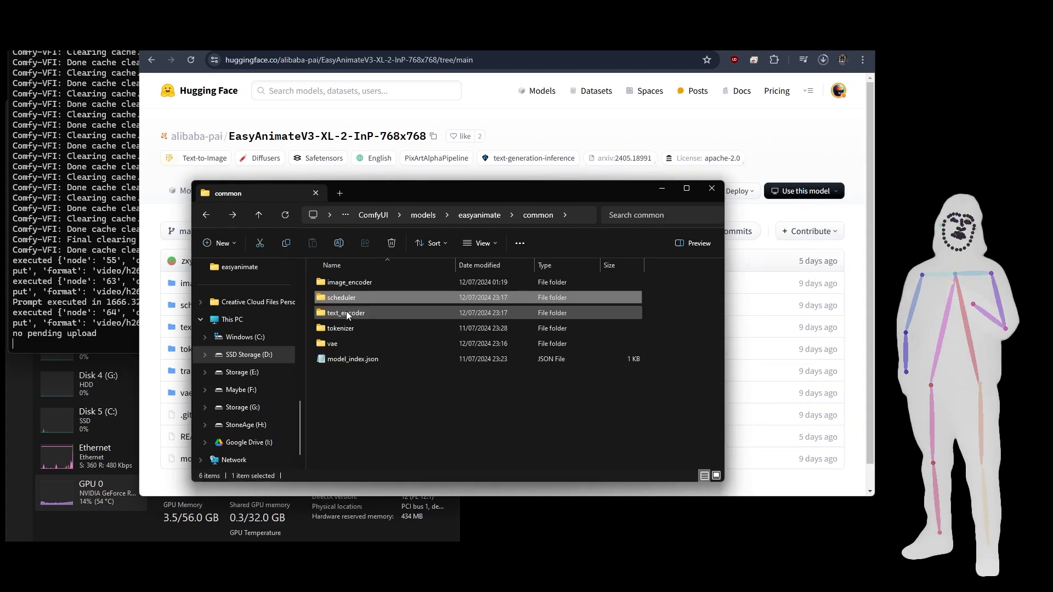
double_click(347, 313)
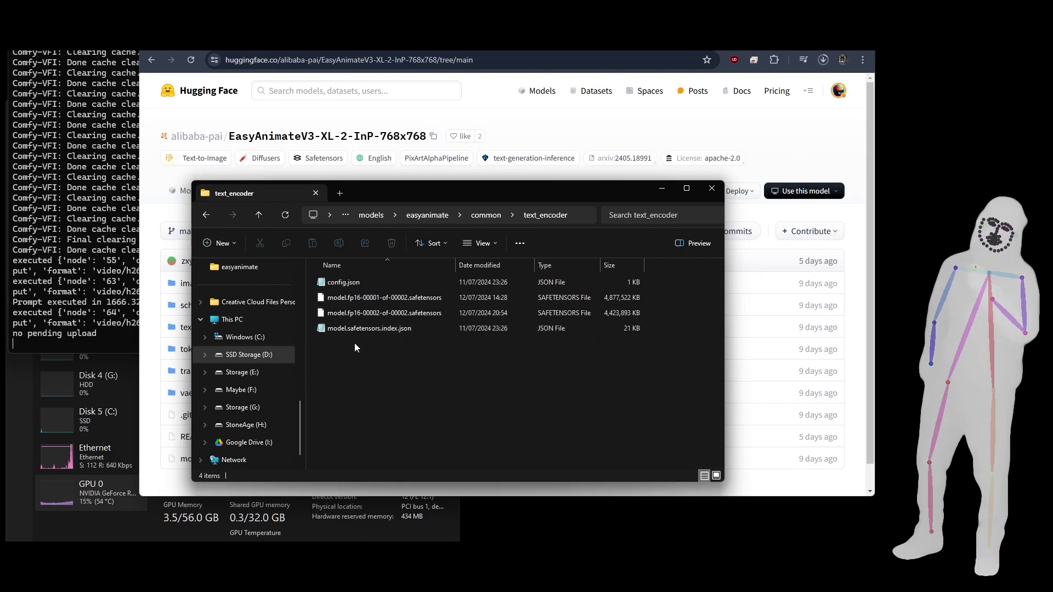
key(alt+Left)
double_click(322, 330)
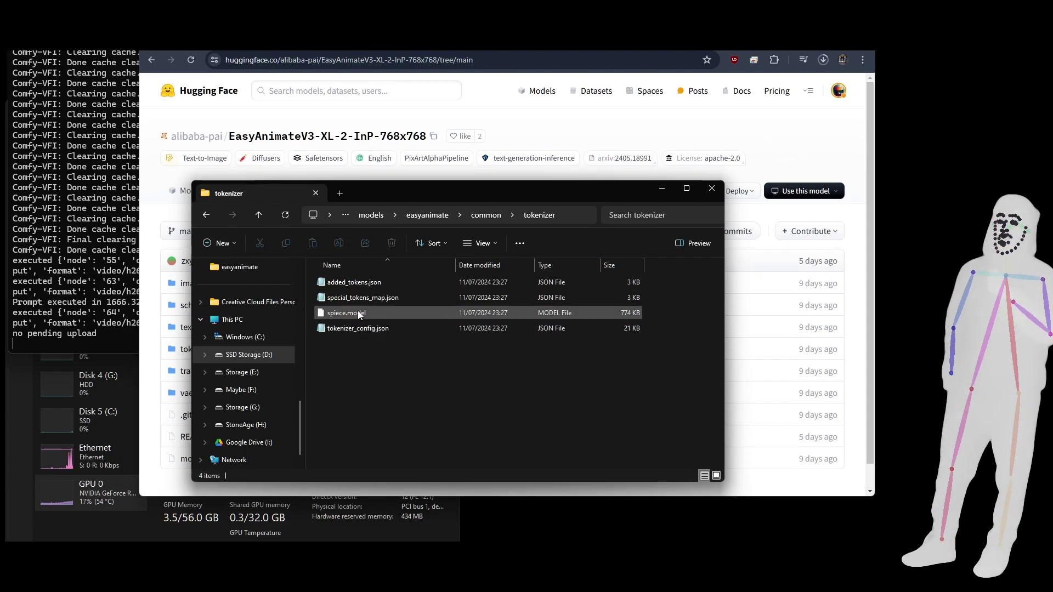
key(alt+Left)
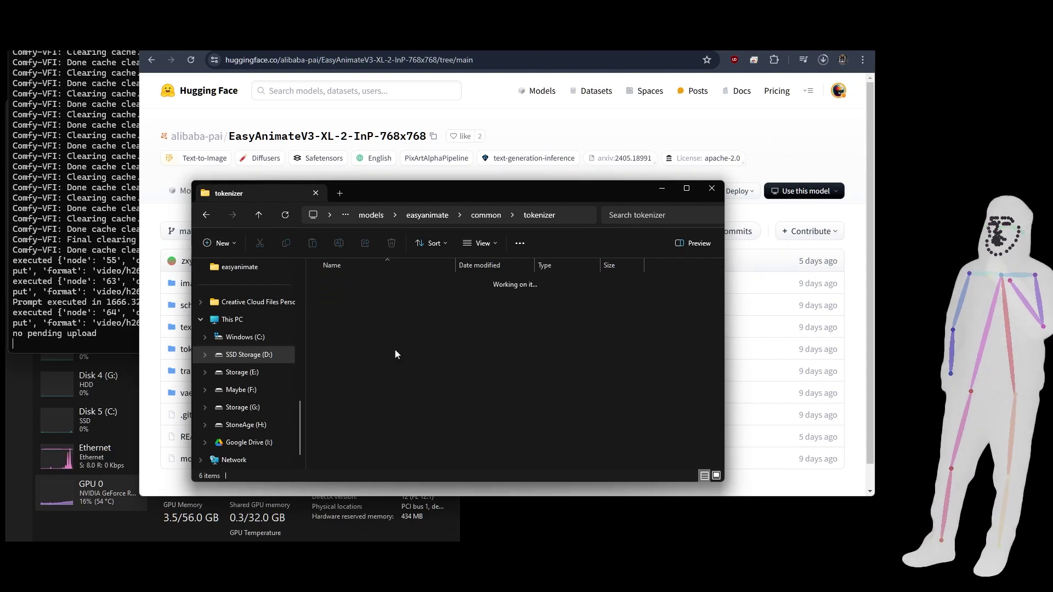
Step: Inspect the vae folder, back out to easyanimate, and return to the Hugging Face file list
click(340, 345)
double_click(340, 347)
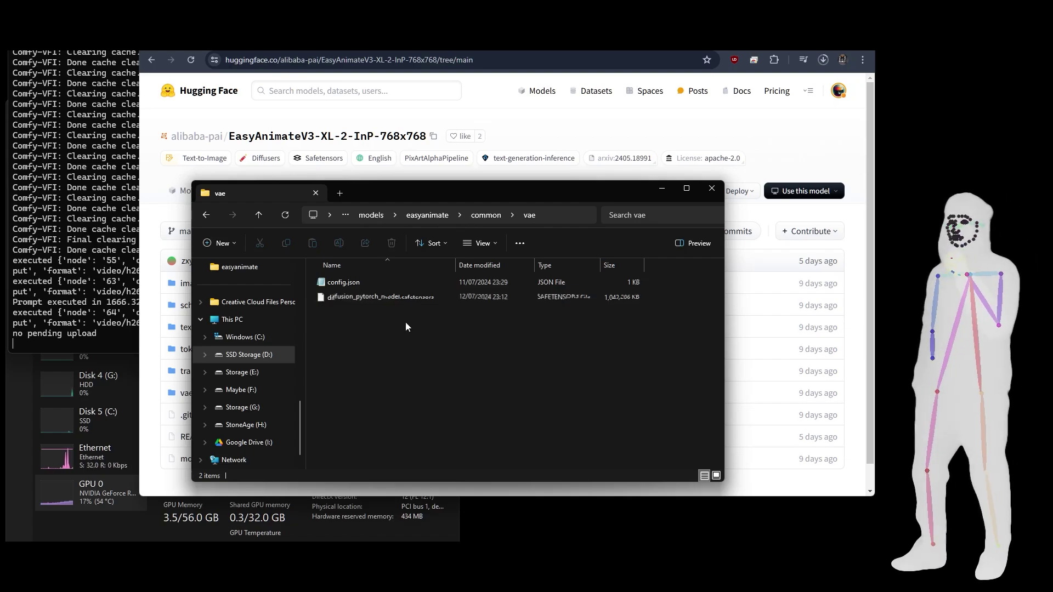
key(alt+Left)
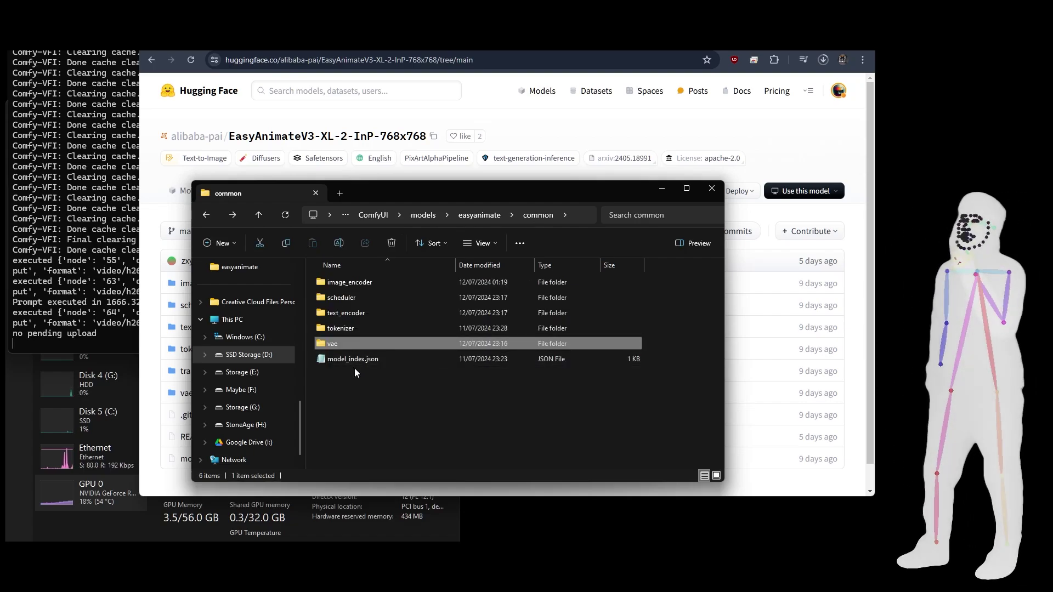
key(alt+Left)
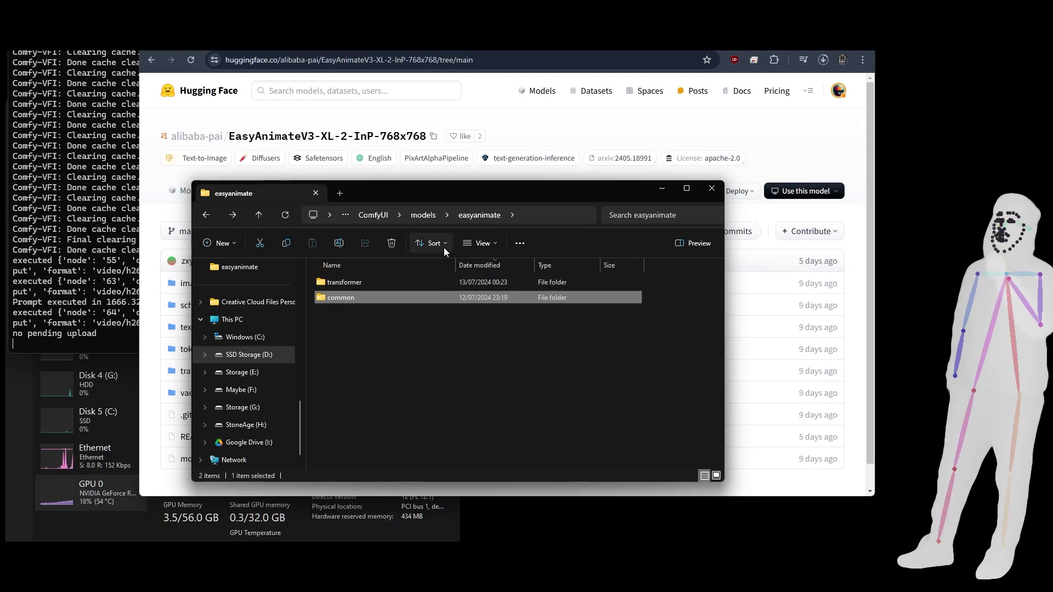
click(543, 139)
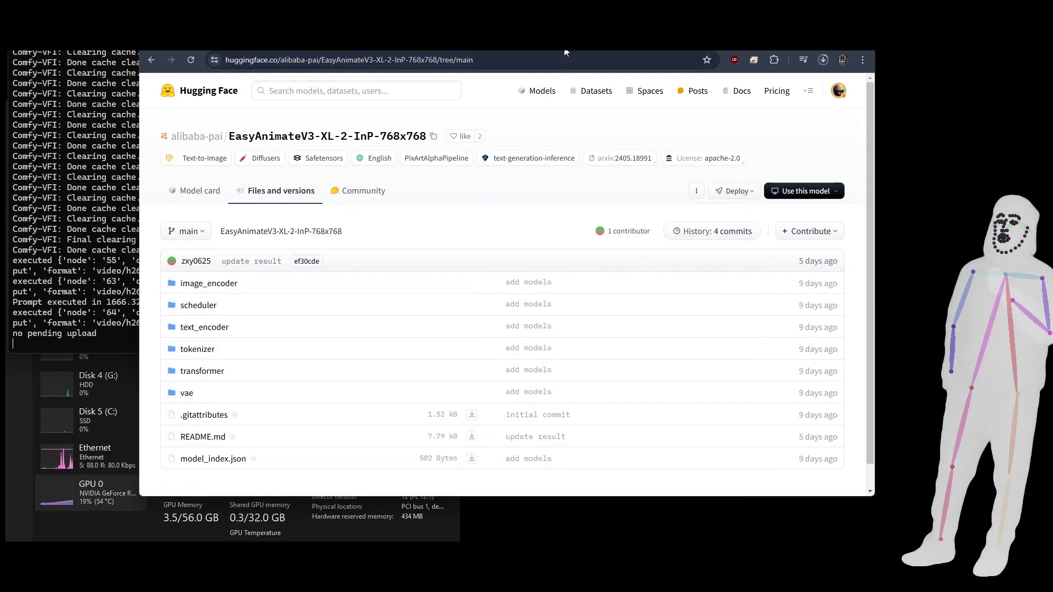
Step: On the Civitai Looped Motion page, dismiss the New Features notification
key(ctrl+Tab)
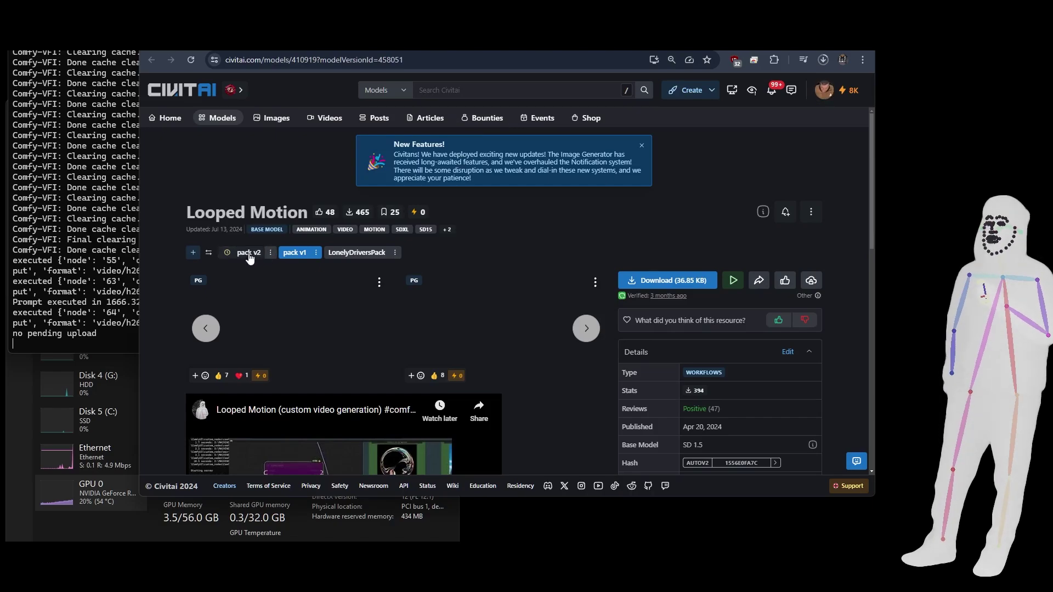
scroll(380, 317, down, 3)
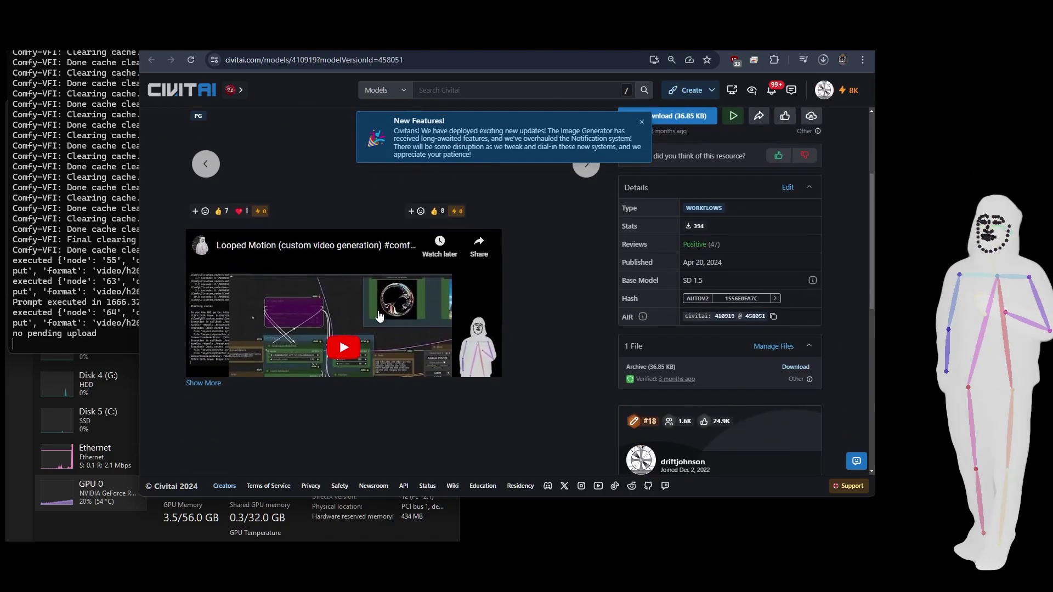
click(640, 123)
scroll(348, 311, up, 3)
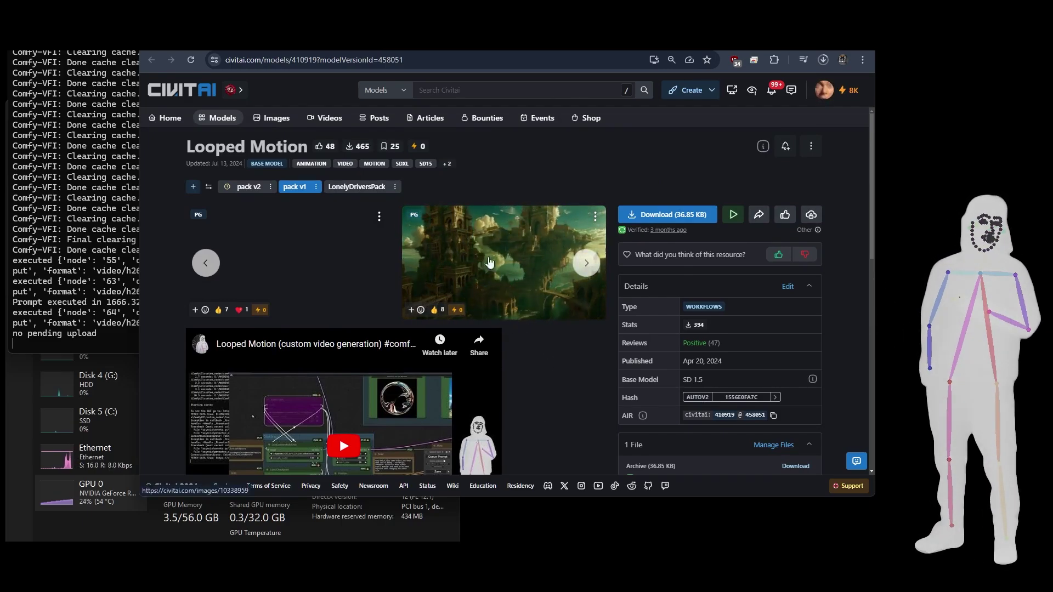
Step: Expand and read the full Looped Motion description below the video
scroll(555, 321, down, 2)
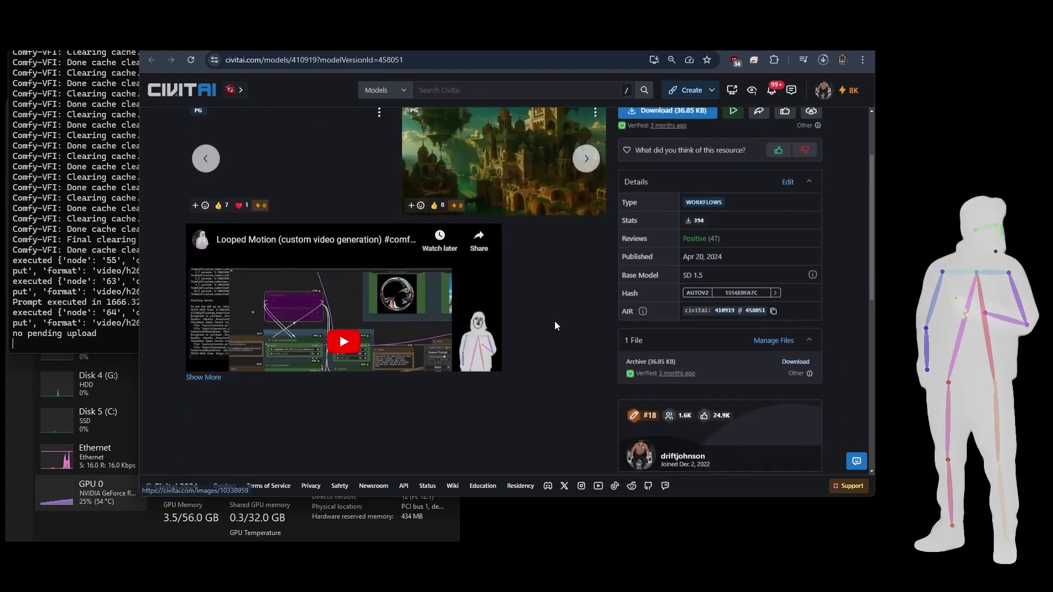
click(200, 372)
scroll(444, 331, down, 4)
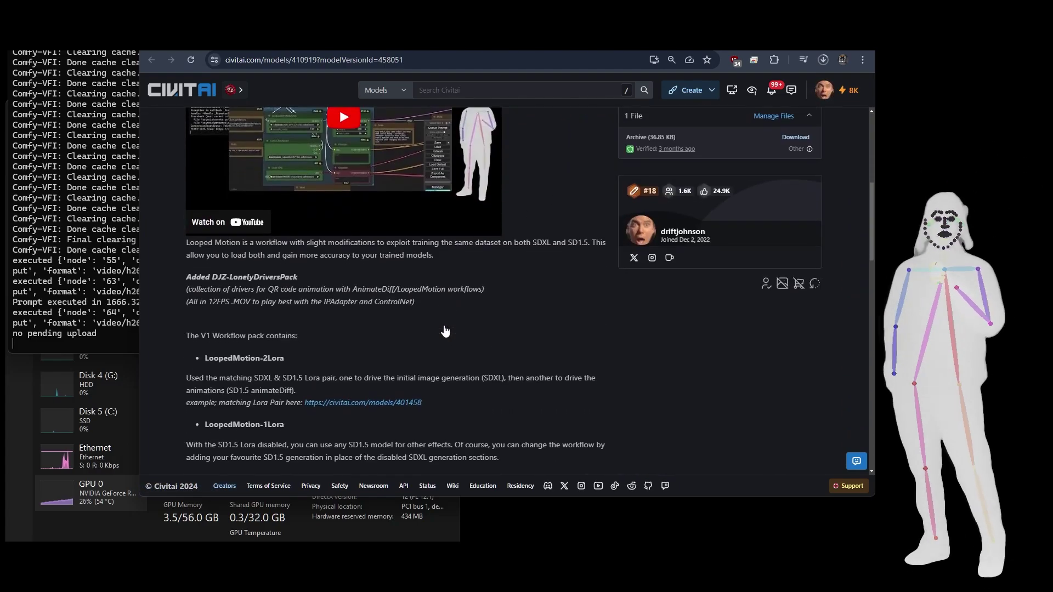
scroll(284, 306, down, 2)
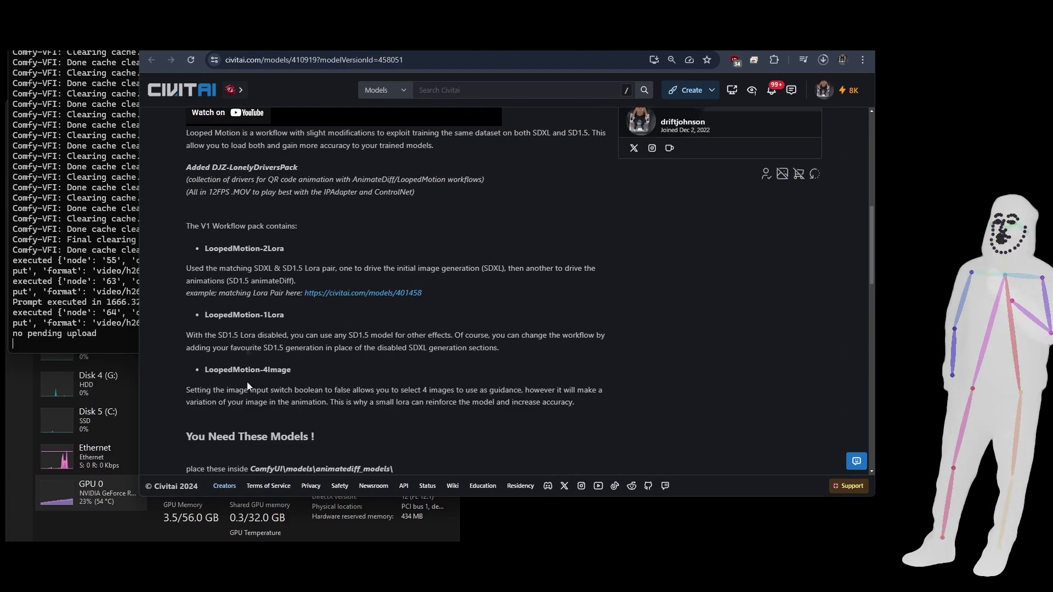
scroll(344, 367, up, 10)
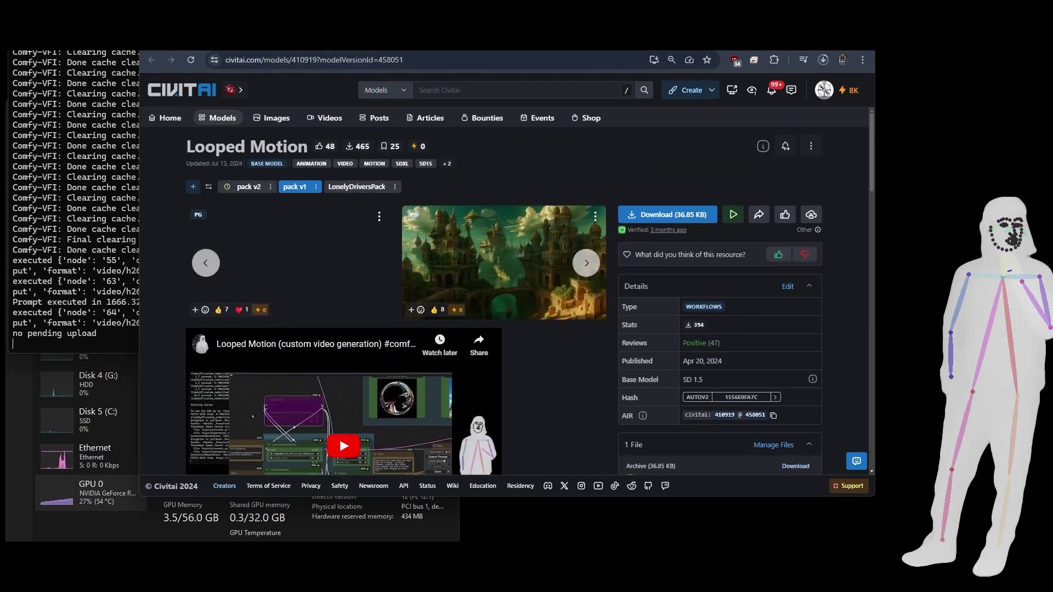
scroll(423, 320, down, 2)
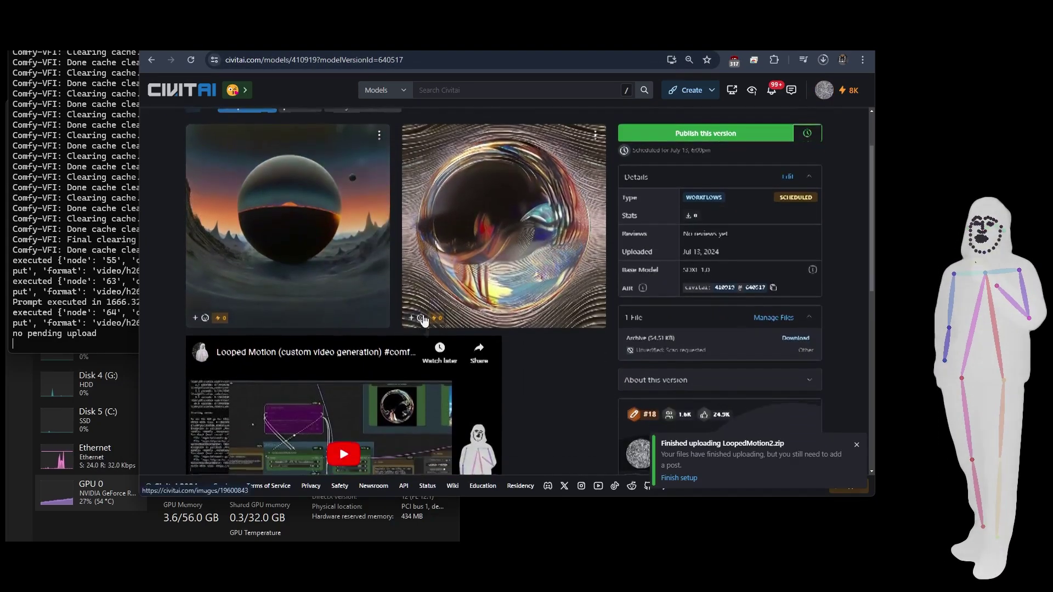
scroll(424, 320, up, 1)
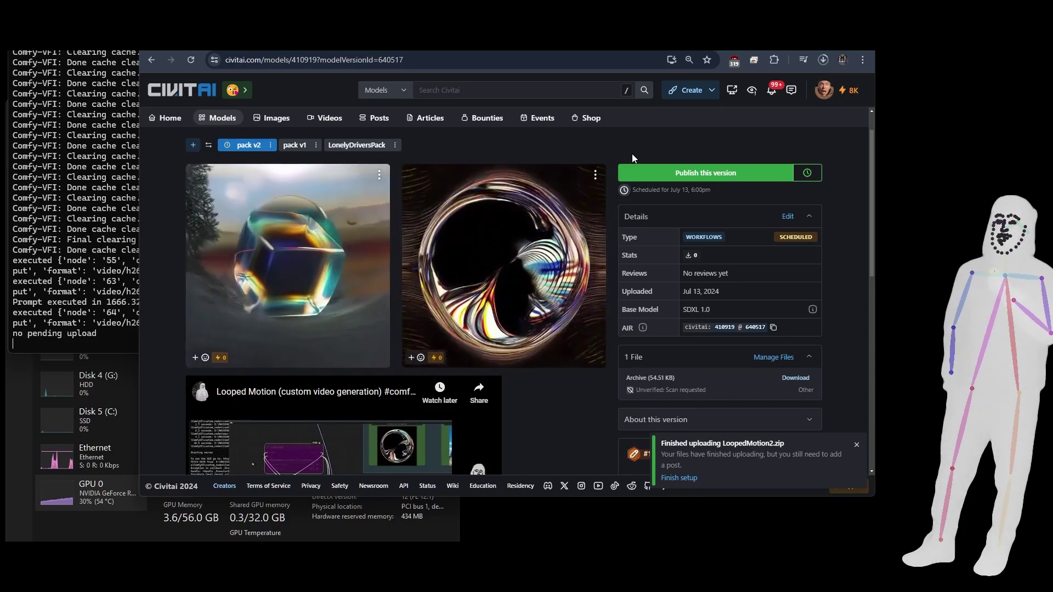
Step: Show the ComfyUI workflow full screen and zoom into the FILM/RIFE and Video Combine nodes
key(ctrl+Tab)
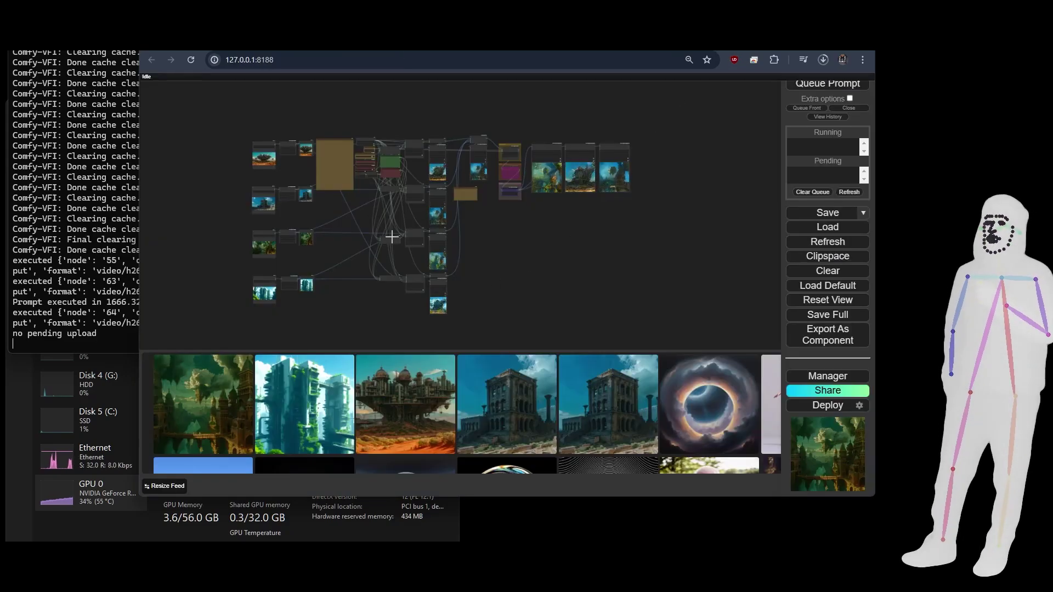
key(F11)
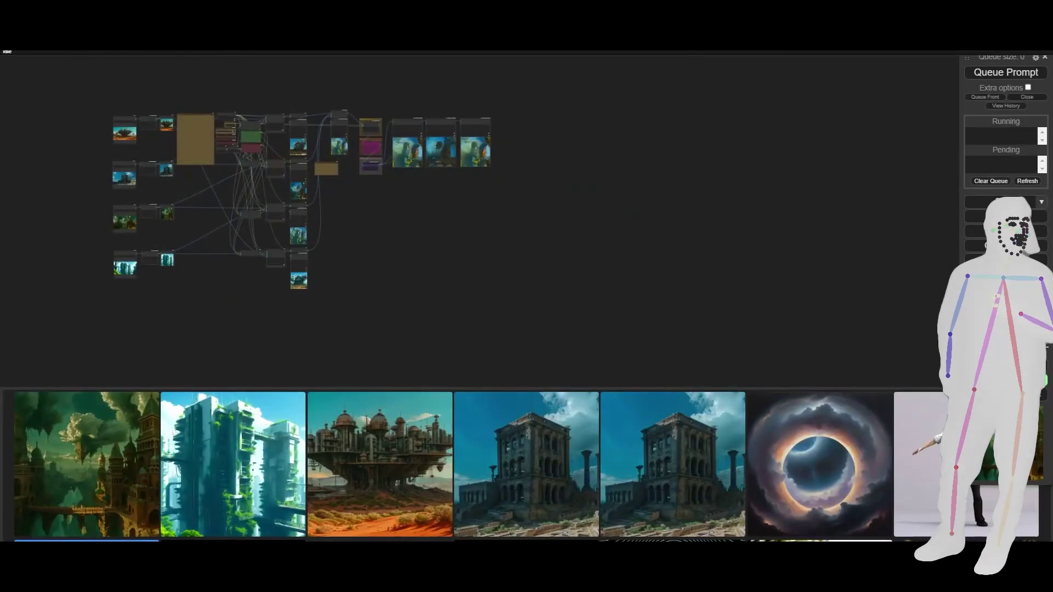
scroll(58, 135, up, 7)
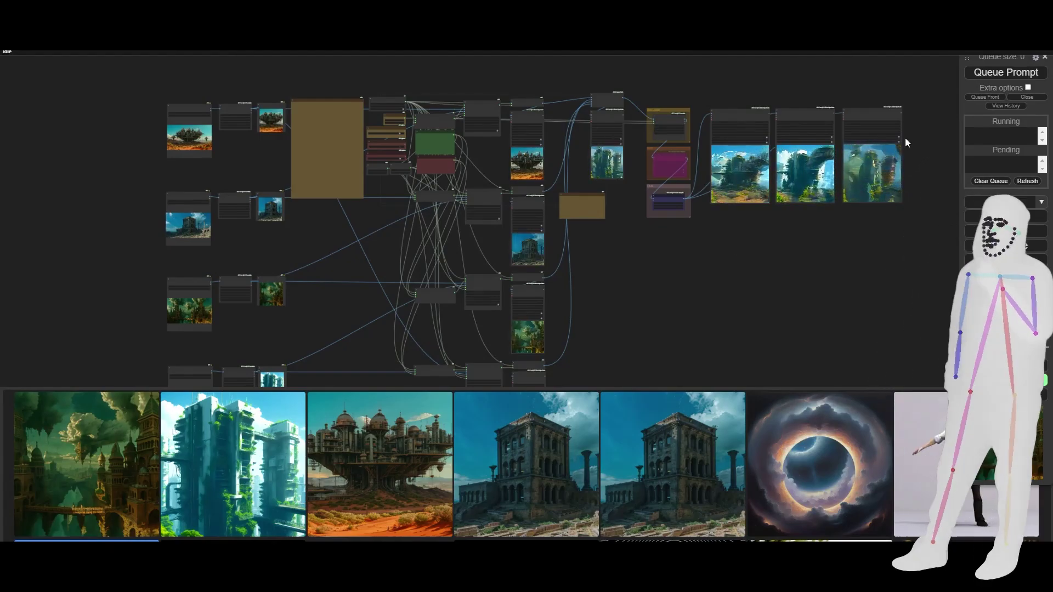
scroll(905, 137, up, 4)
scroll(905, 137, up, 5)
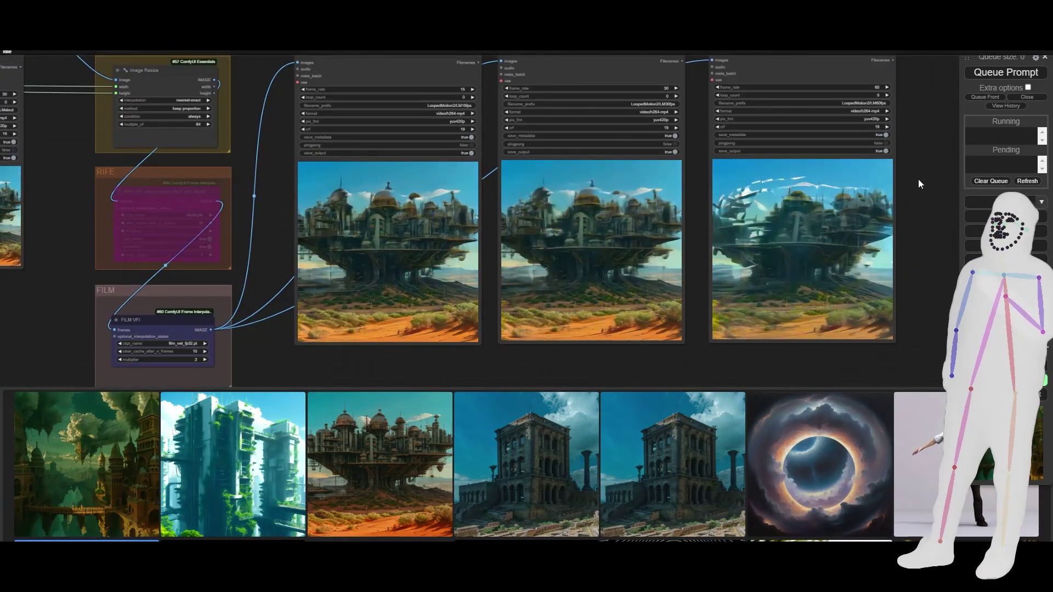
Step: Select the Image Resize node, pan across the three looping Video Combine previews, then zoom out
scroll(913, 205, down, 1)
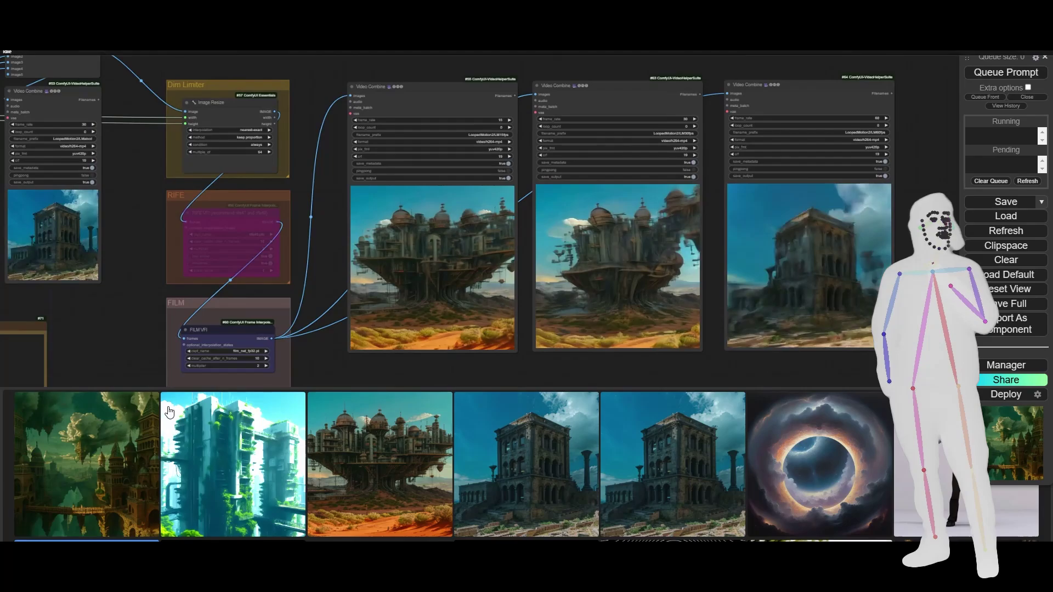
click(222, 113)
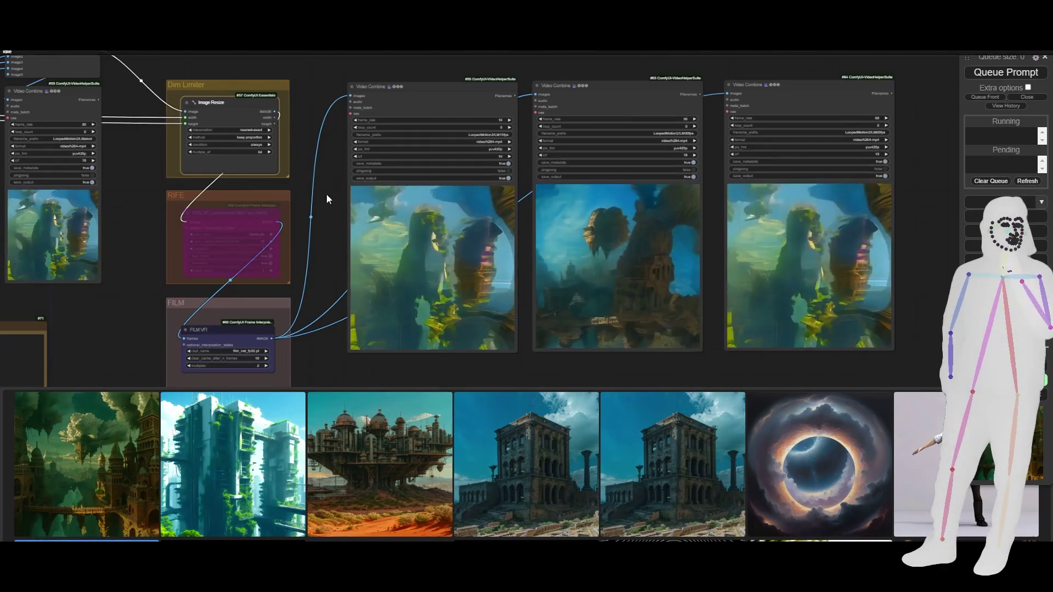
scroll(329, 208, up, 6)
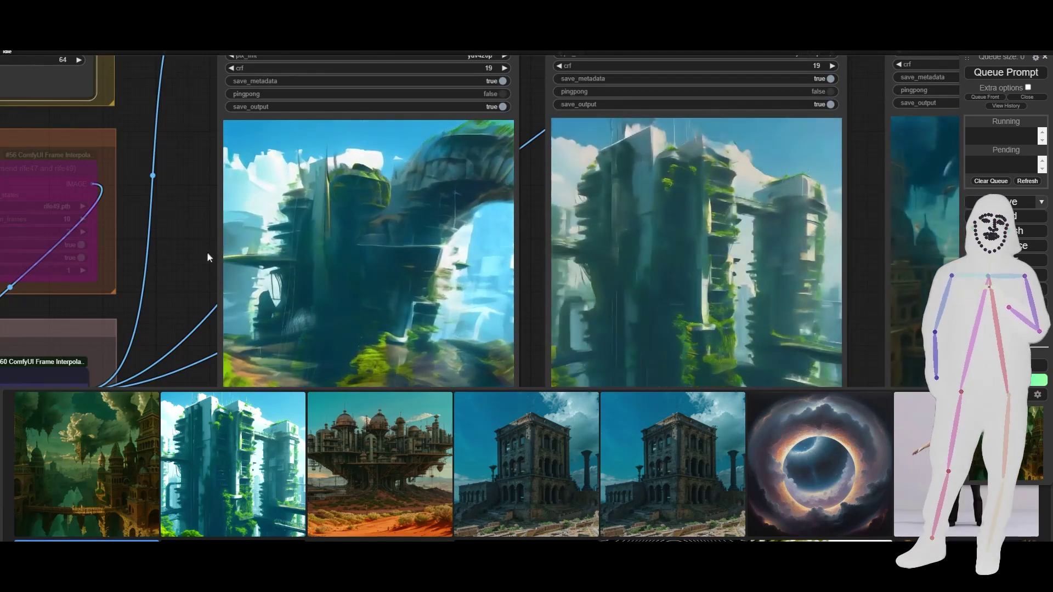
drag(206, 251, 11, 214)
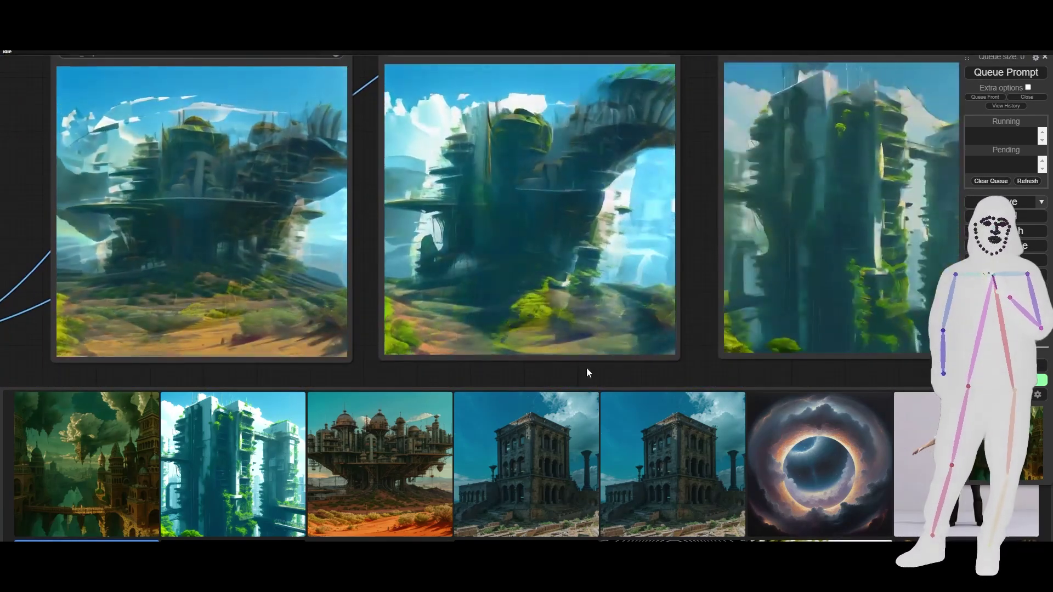
drag(588, 376, 510, 383)
drag(593, 380, 495, 373)
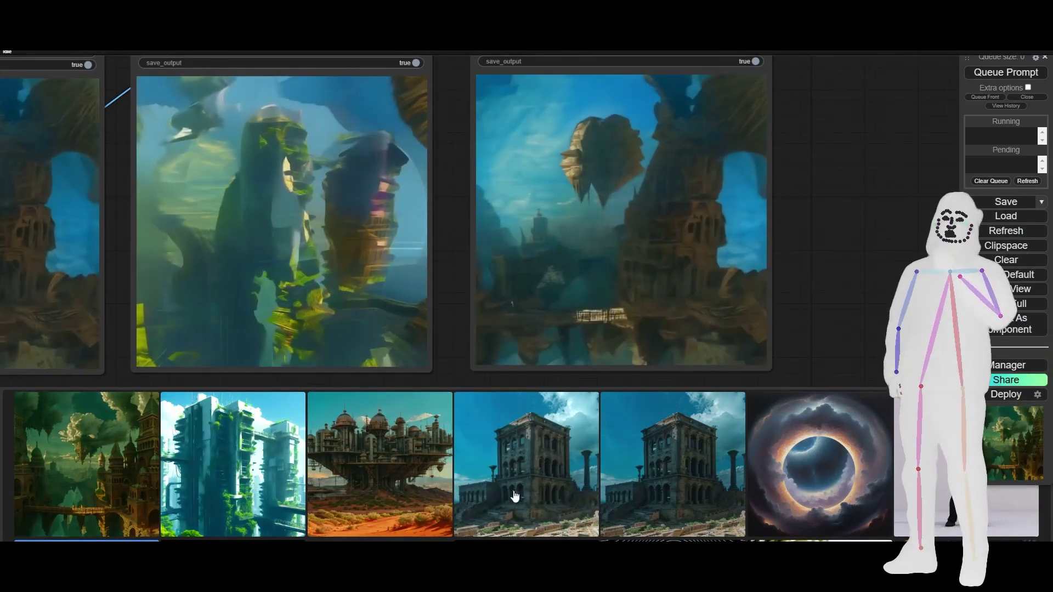
scroll(833, 330, down, 10)
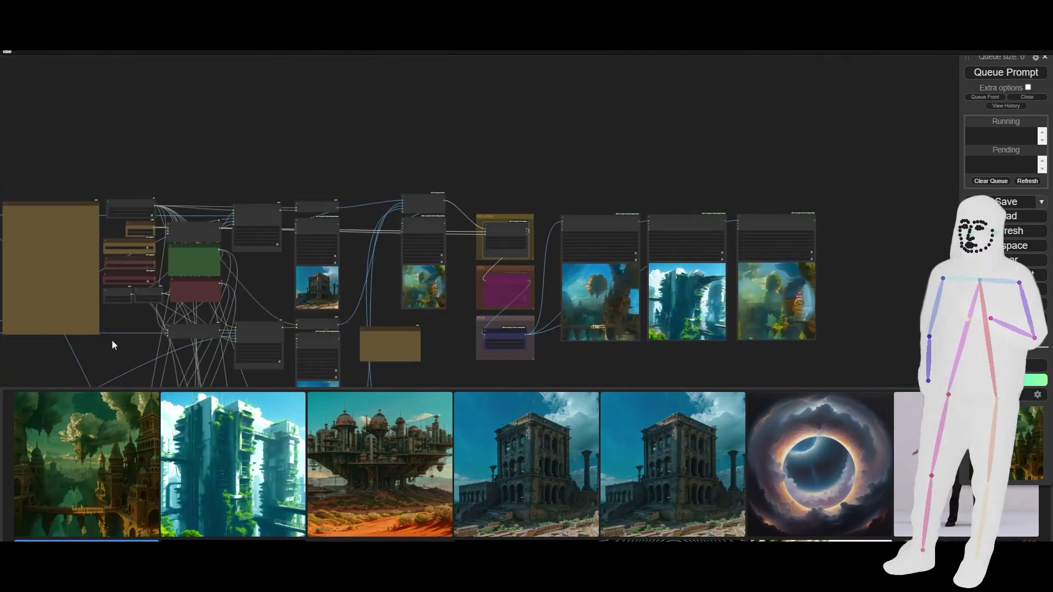
Step: Move to the workflow's input side and close in on the Load Image and Image Resize nodes
drag(112, 344, 587, 308)
scroll(398, 222, down, 1)
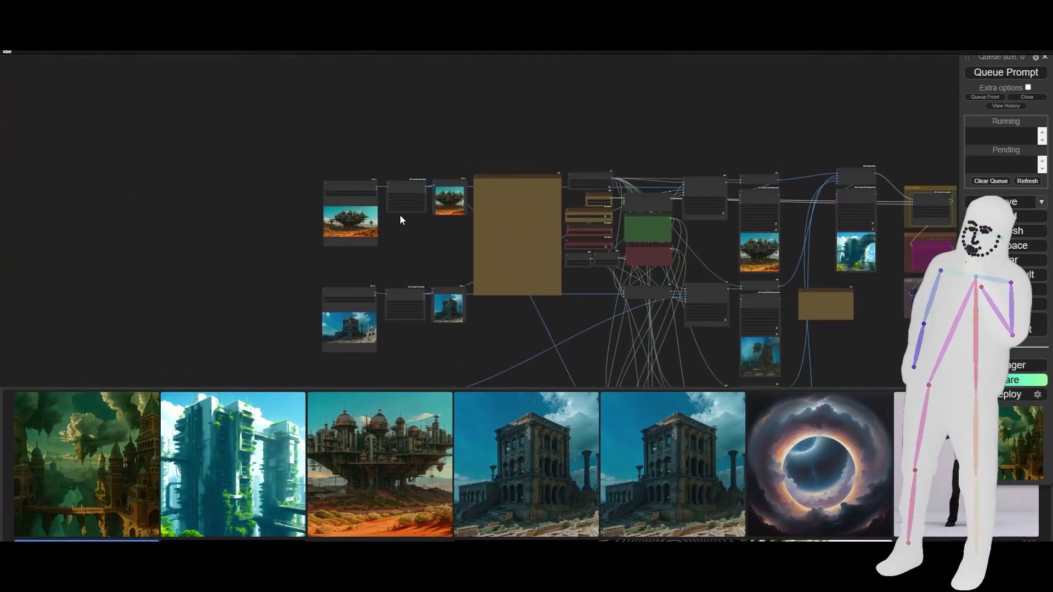
scroll(400, 220, up, 10)
drag(388, 232, 456, 245)
scroll(456, 249, up, 2)
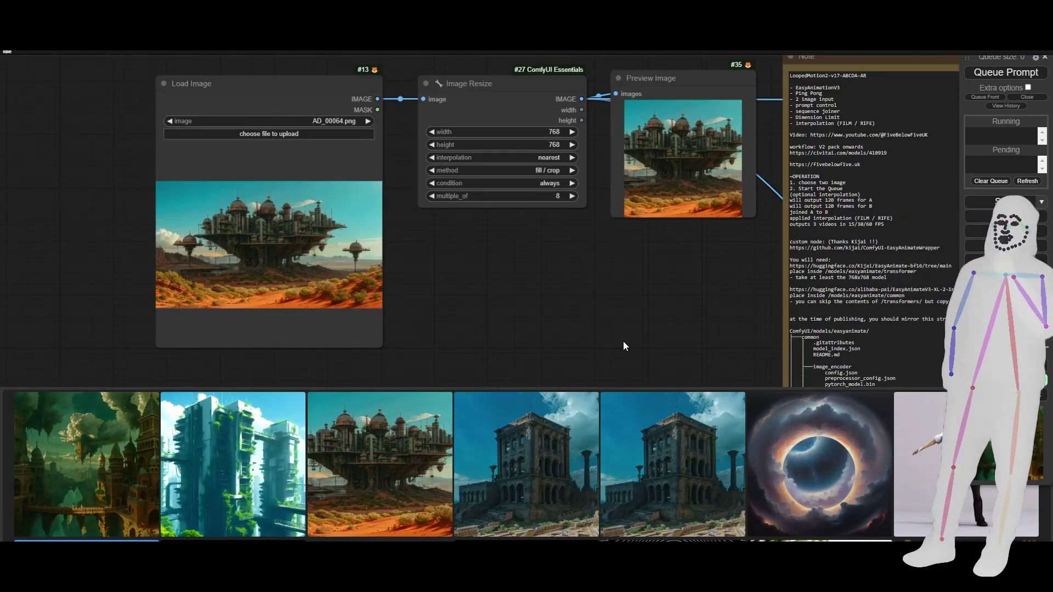
Step: Pan through the tower and lower input image groups to show them with the Note and EasyAnimate nodes
drag(623, 341, 530, 142)
drag(455, 329, 530, 149)
drag(504, 342, 499, 121)
scroll(498, 320, down, 3)
scroll(490, 278, down, 2)
drag(495, 301, 495, 218)
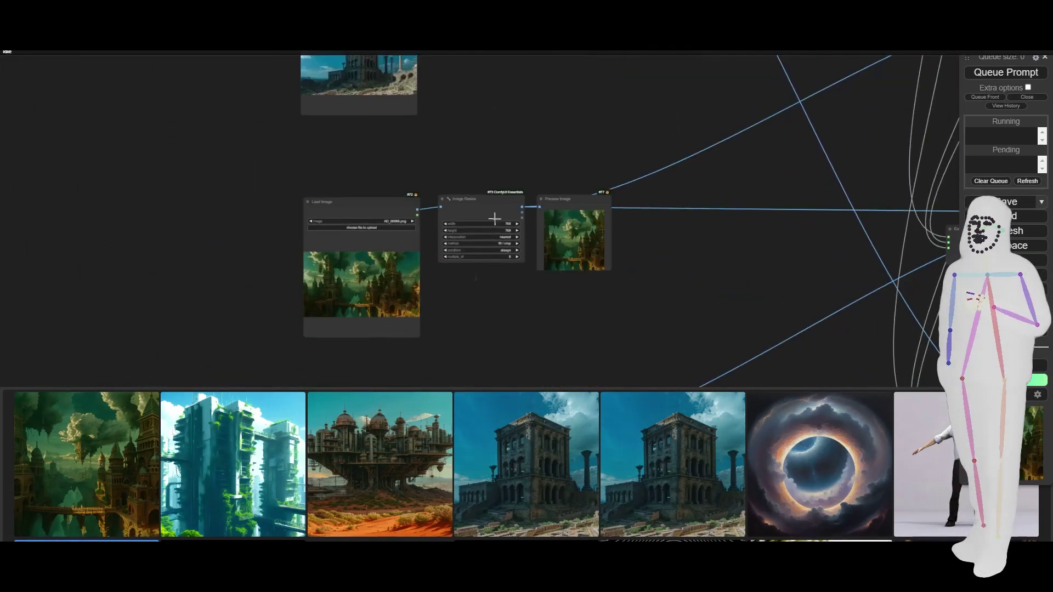
drag(720, 175, 465, 344)
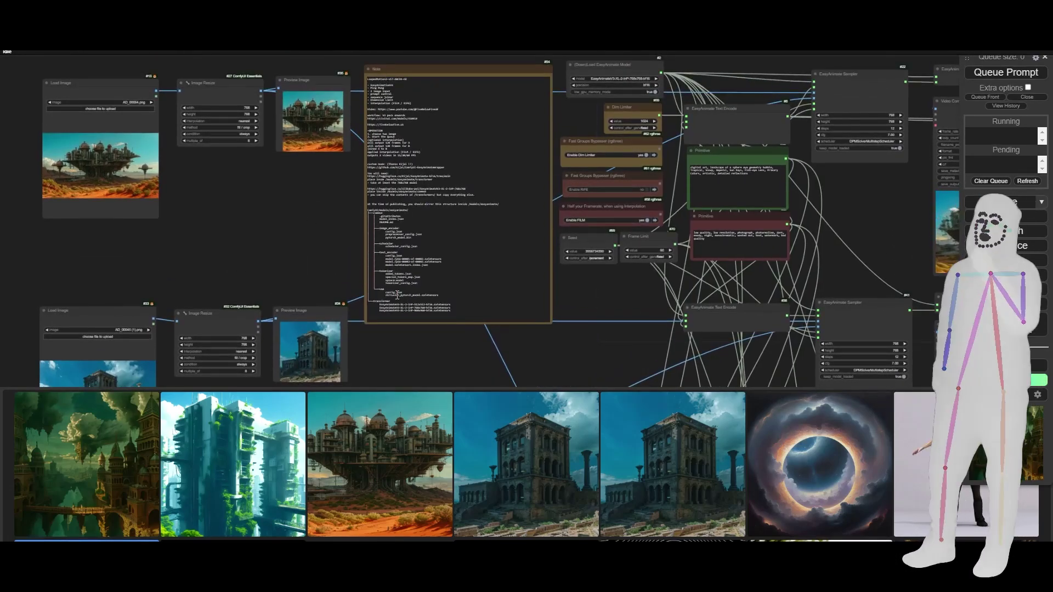
scroll(357, 284, up, 8)
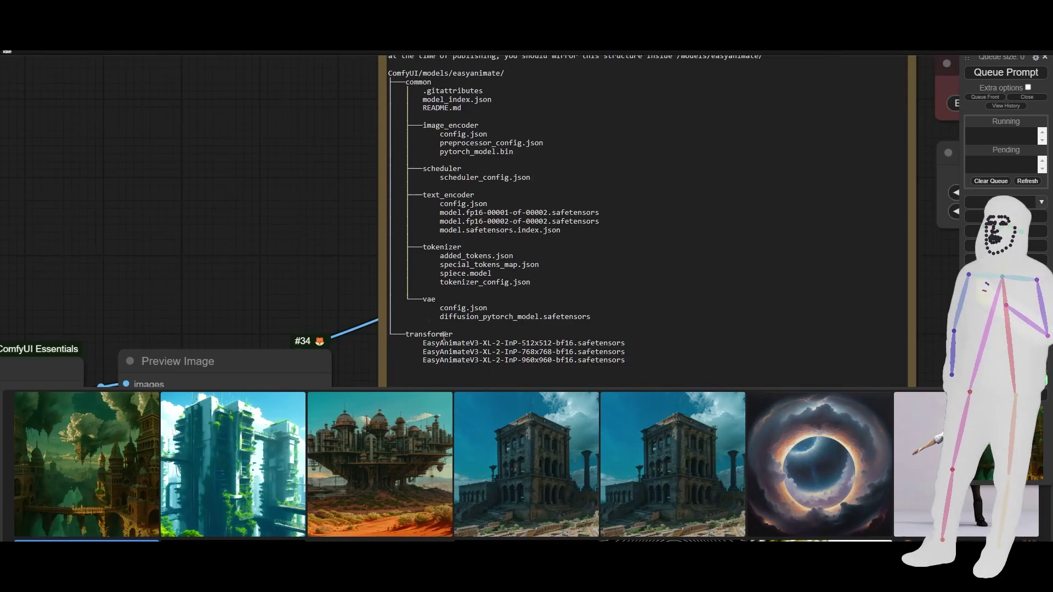
scroll(367, 292, down, 8)
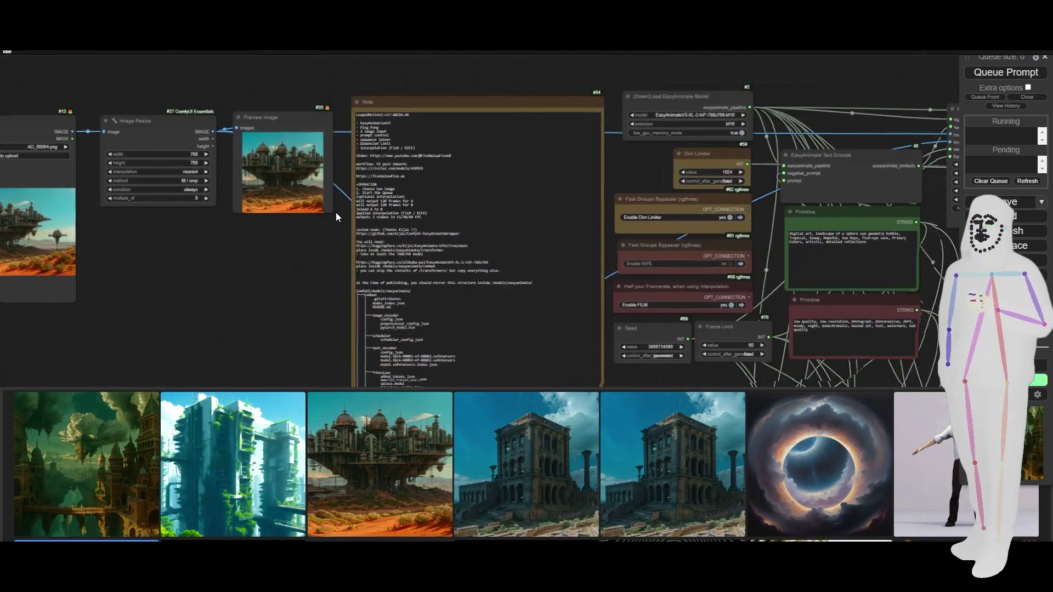
scroll(336, 212, up, 5)
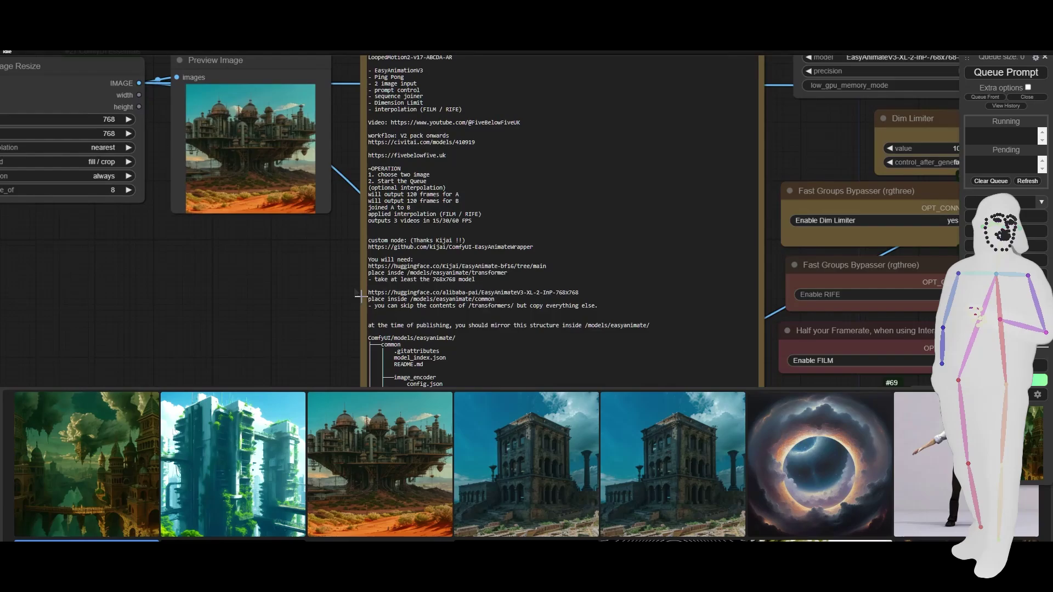
scroll(227, 253, down, 1)
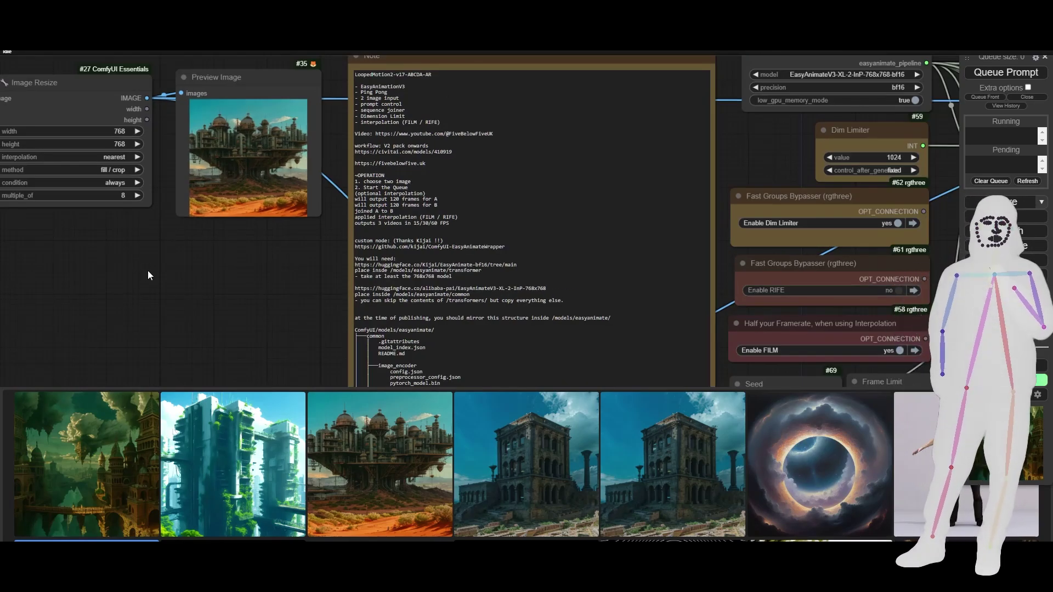
scroll(147, 271, down, 5)
drag(147, 271, 257, 185)
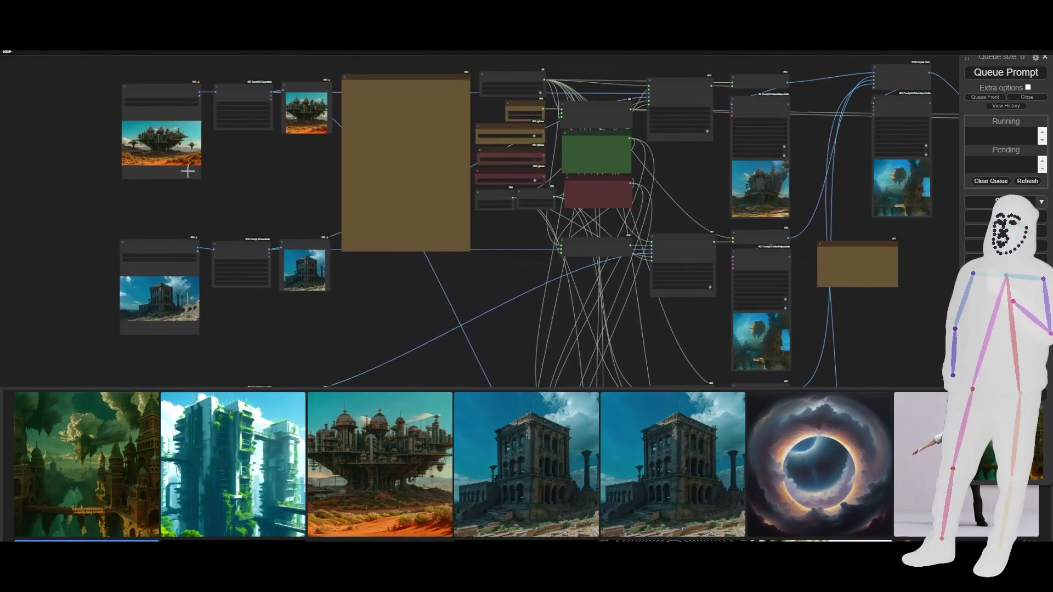
scroll(285, 207, down, 6)
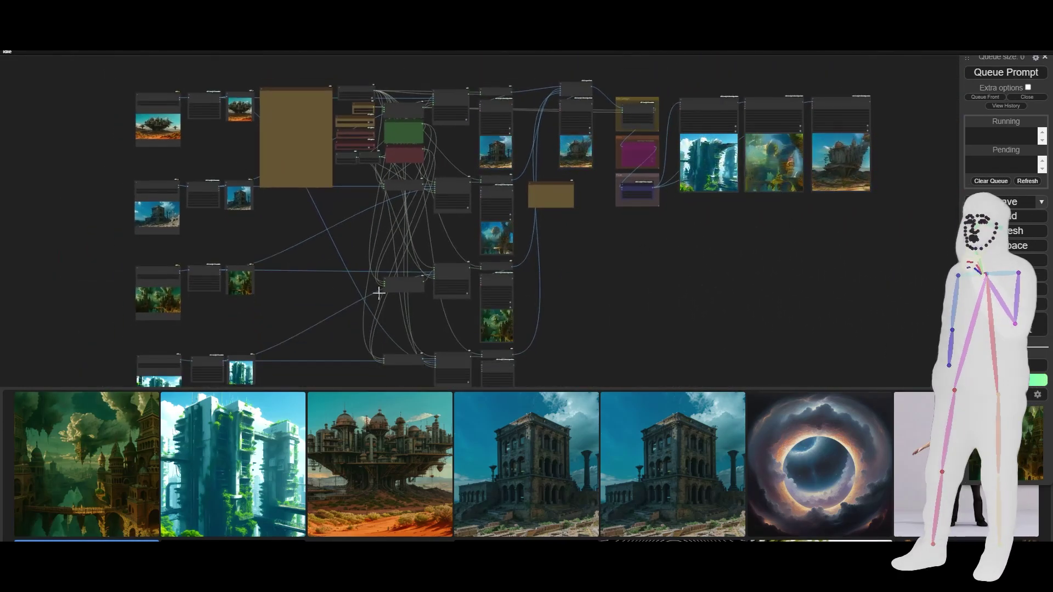
scroll(147, 150, up, 5)
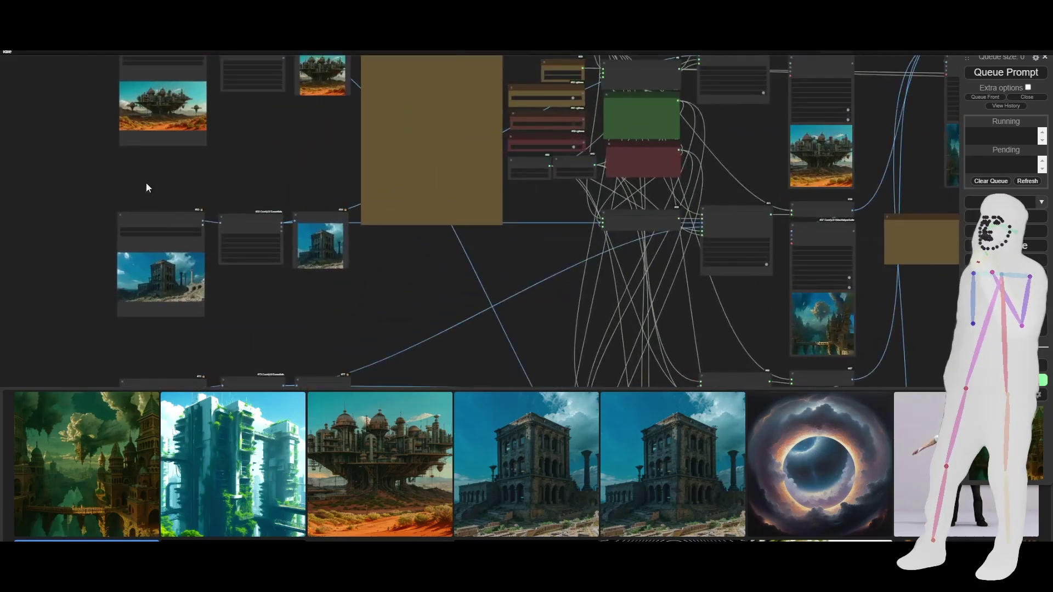
scroll(87, 297, down, 2)
drag(87, 296, 90, 146)
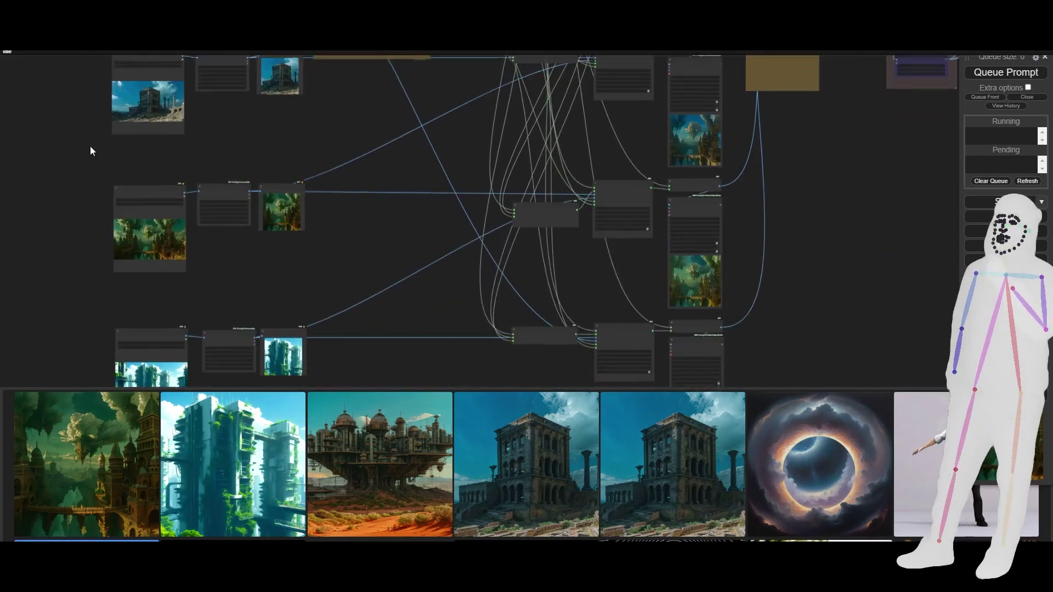
scroll(208, 231, down, 3)
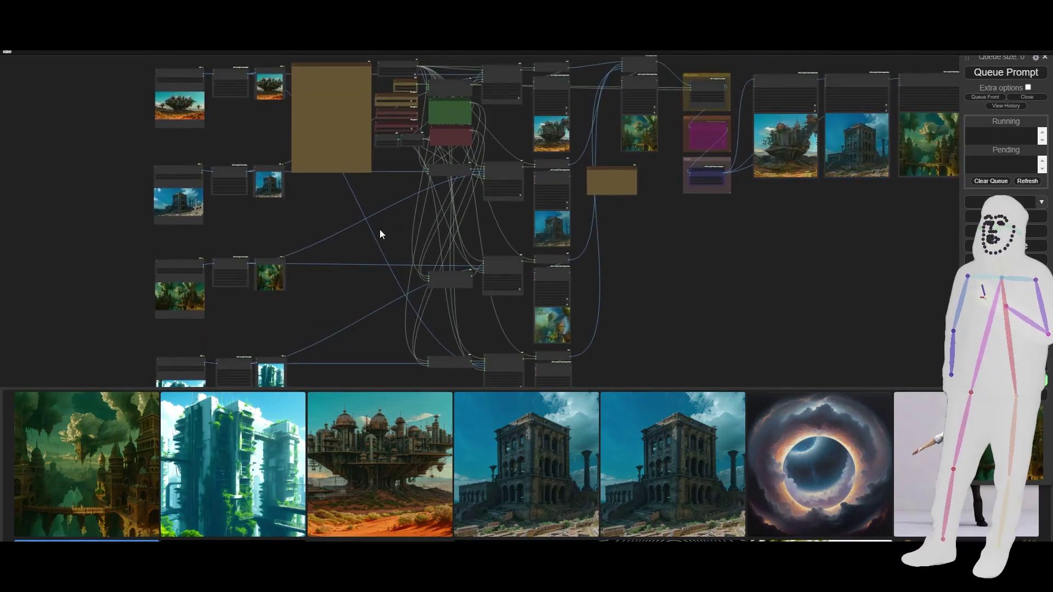
scroll(215, 110, up, 12)
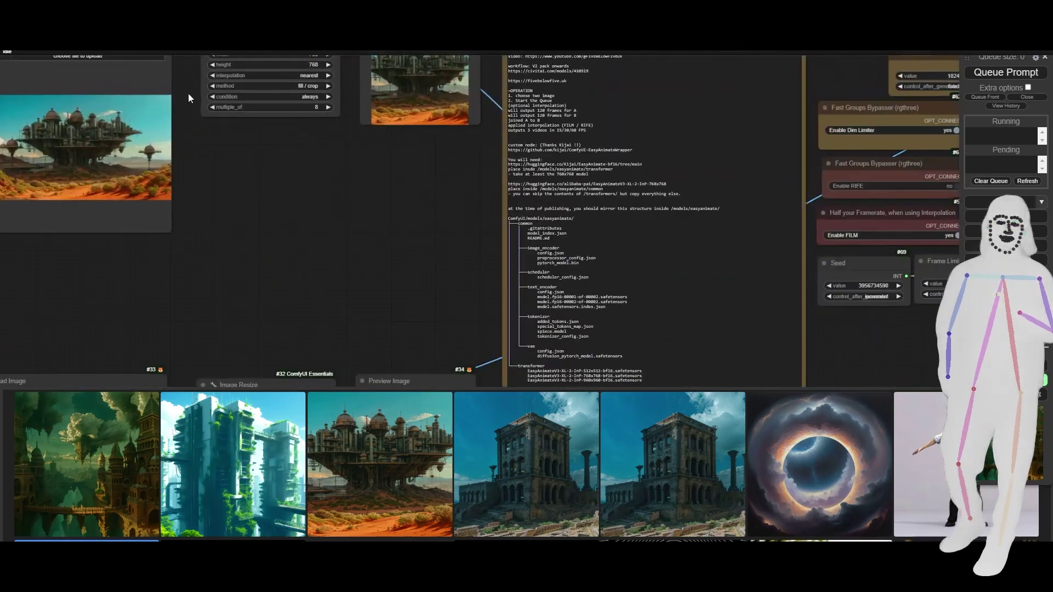
drag(298, 139, 399, 218)
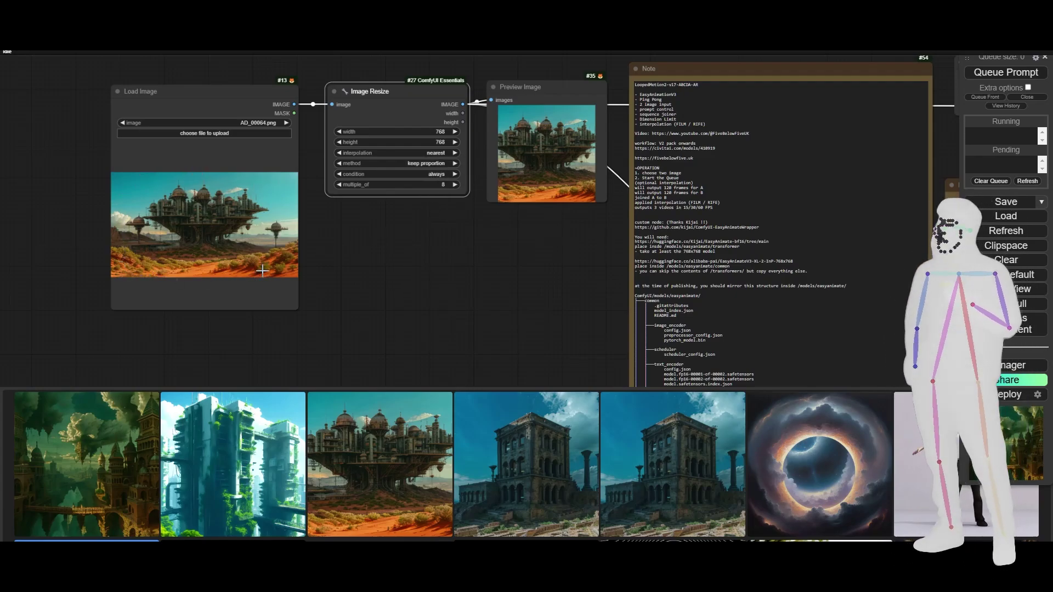
scroll(313, 283, down, 6)
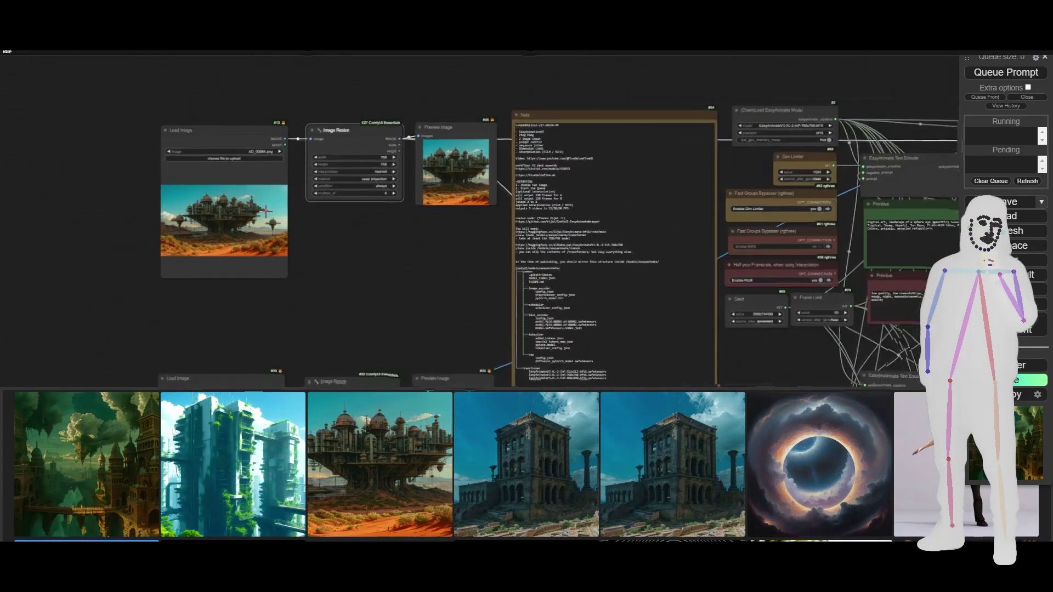
drag(313, 283, 367, 203)
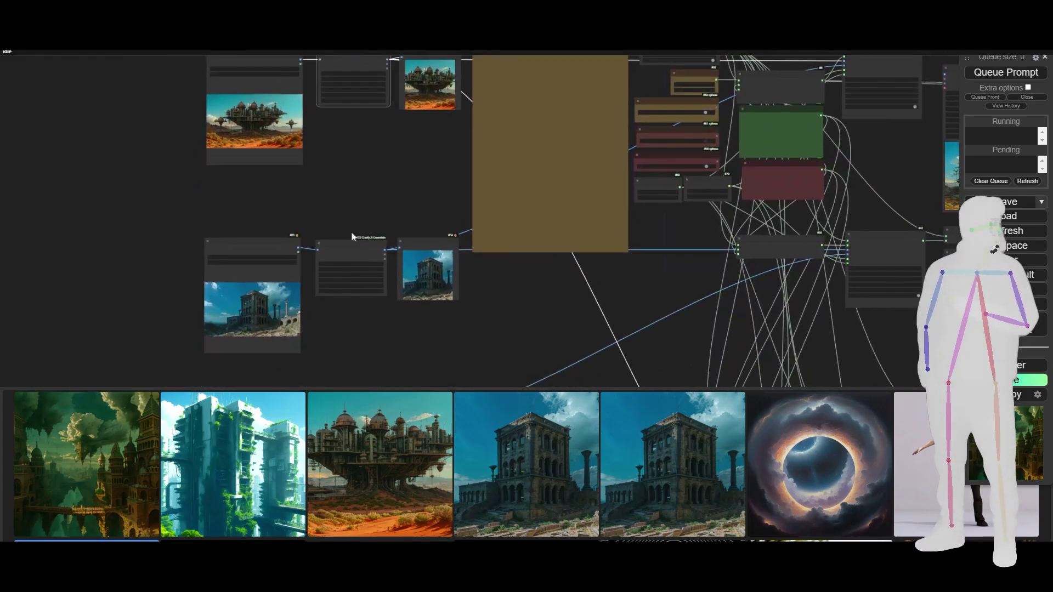
scroll(491, 221, right, 5)
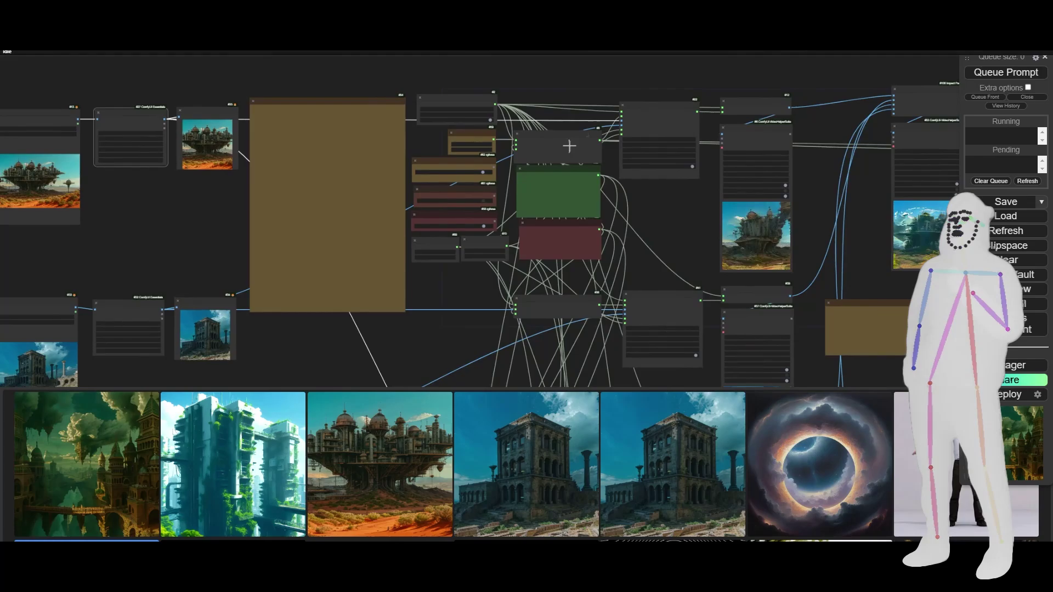
scroll(570, 146, up, 7)
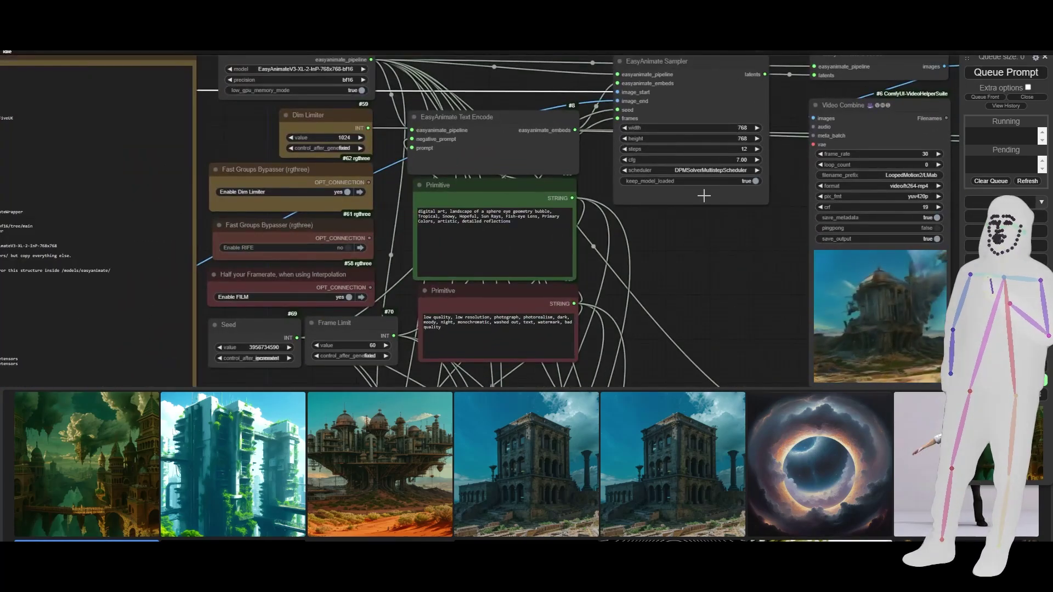
scroll(630, 232, down, 4)
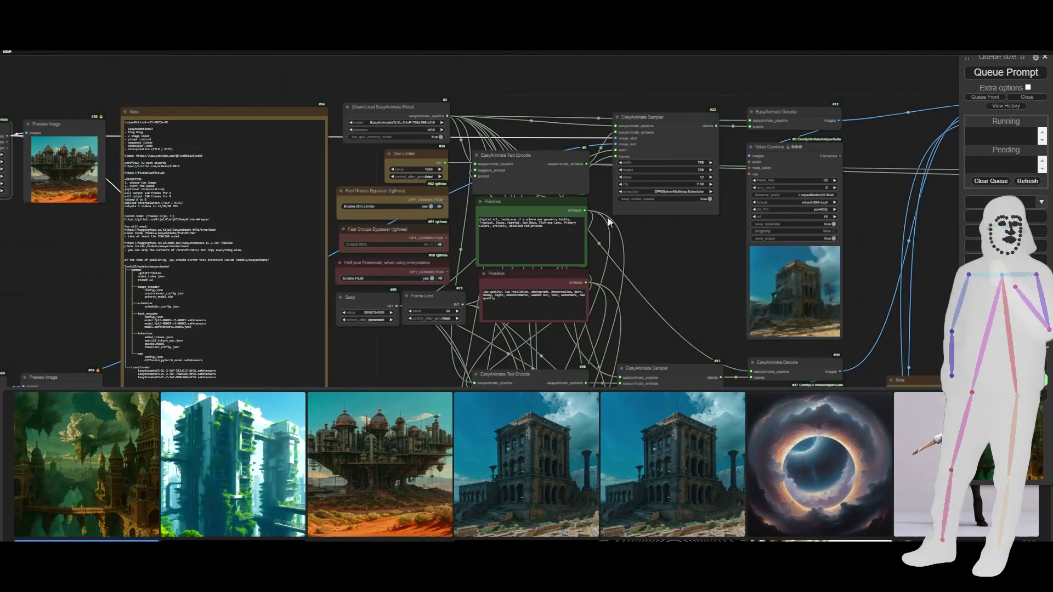
drag(33, 247, 103, 247)
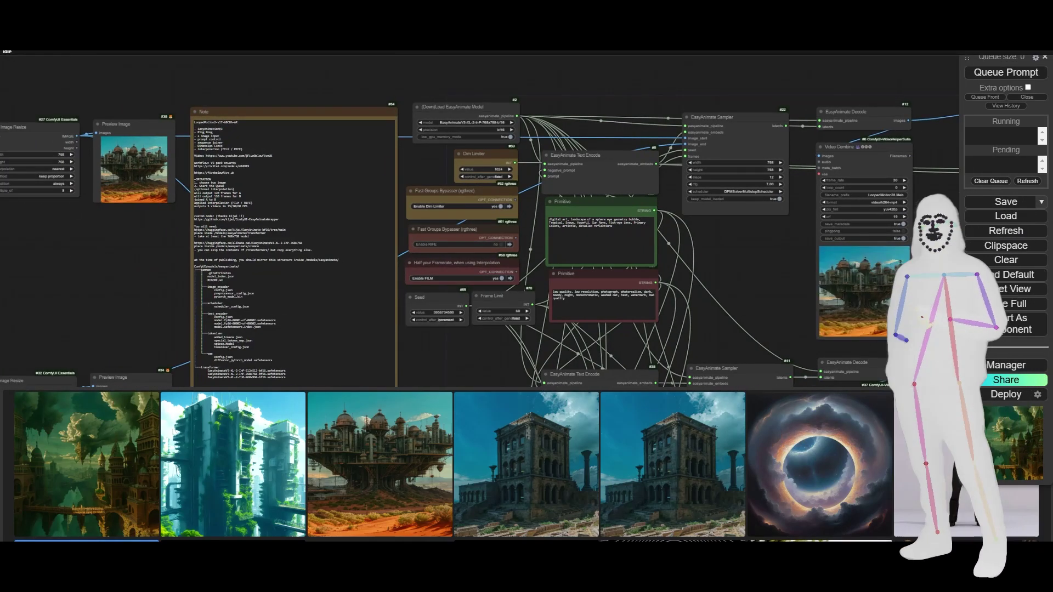
drag(124, 284, 431, 189)
drag(324, 175, 330, 234)
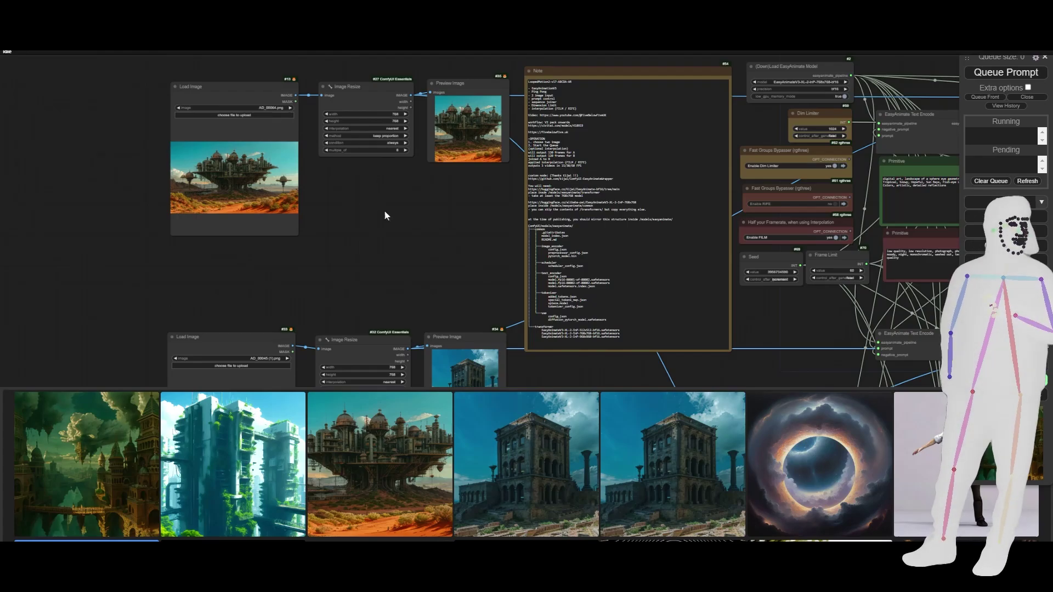
scroll(348, 235, right, 5)
scroll(297, 235, down, 4)
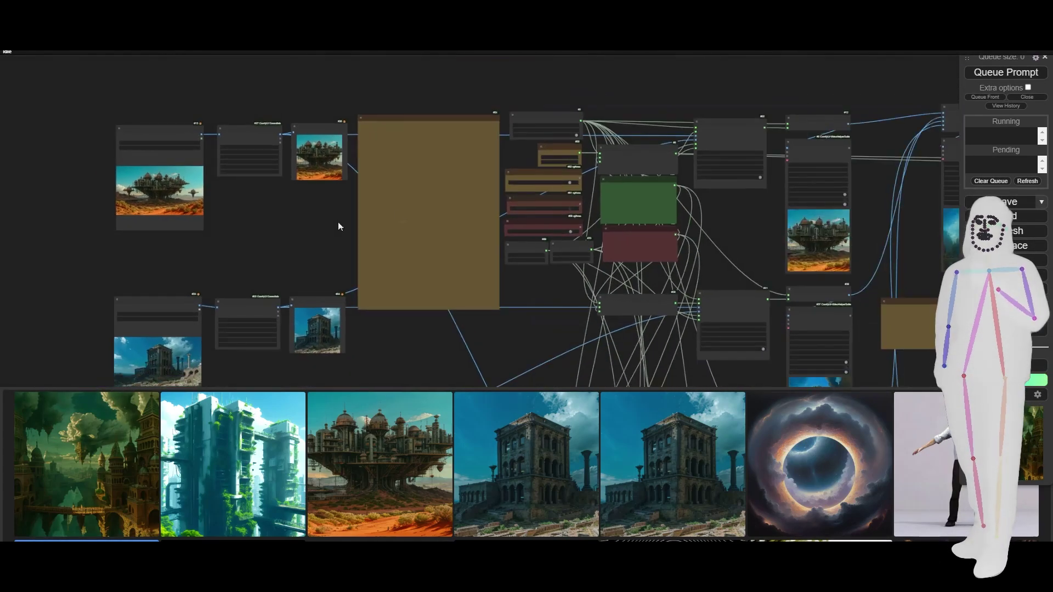
scroll(672, 198, up, 8)
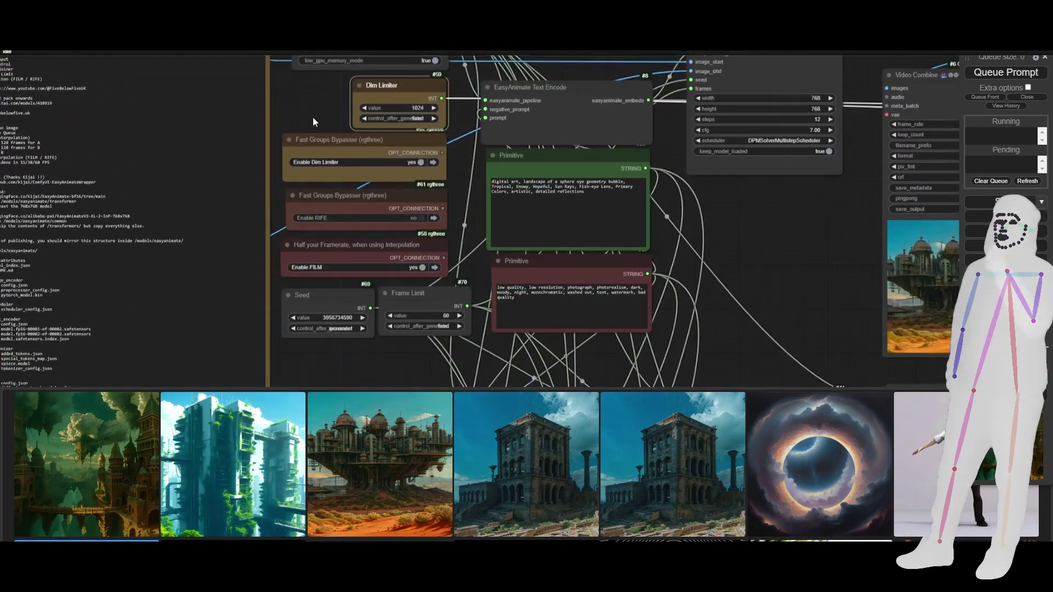
drag(313, 121, 314, 148)
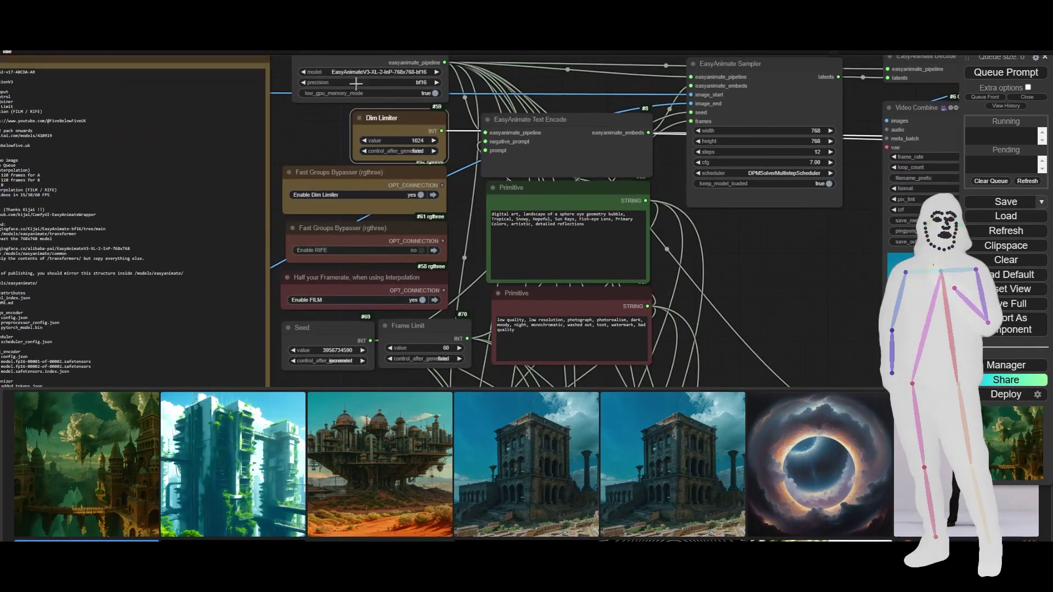
drag(317, 101, 326, 148)
drag(325, 184, 337, 104)
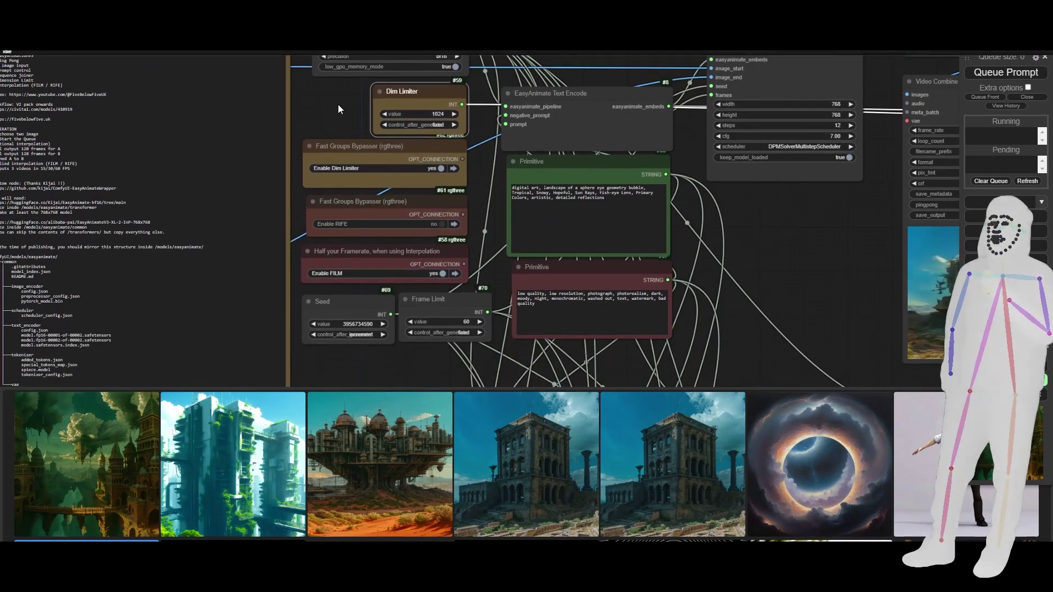
drag(478, 156, 471, 198)
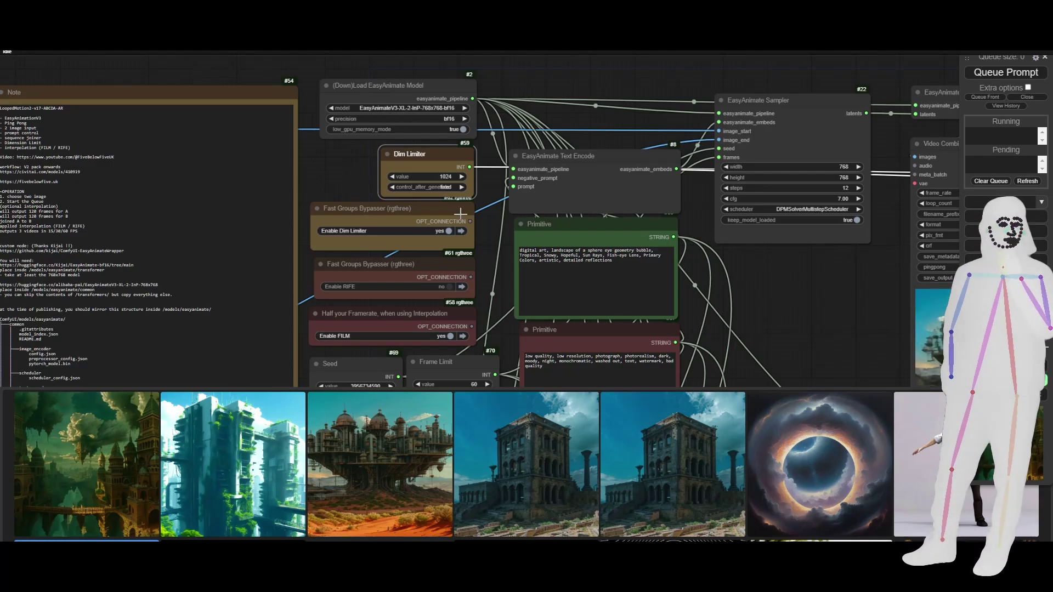
drag(492, 246, 511, 140)
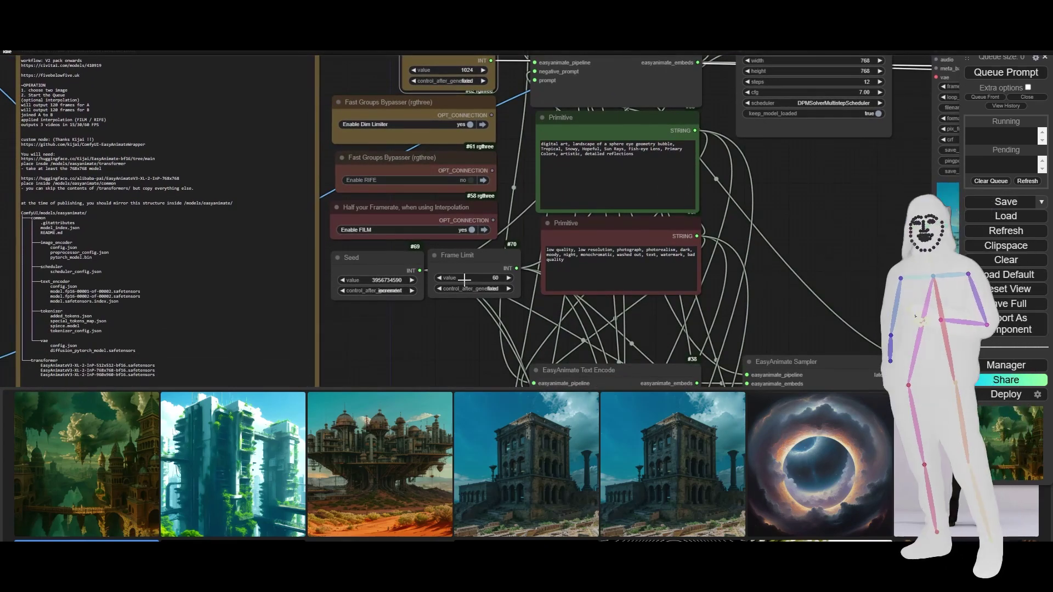
scroll(487, 278, up, 6)
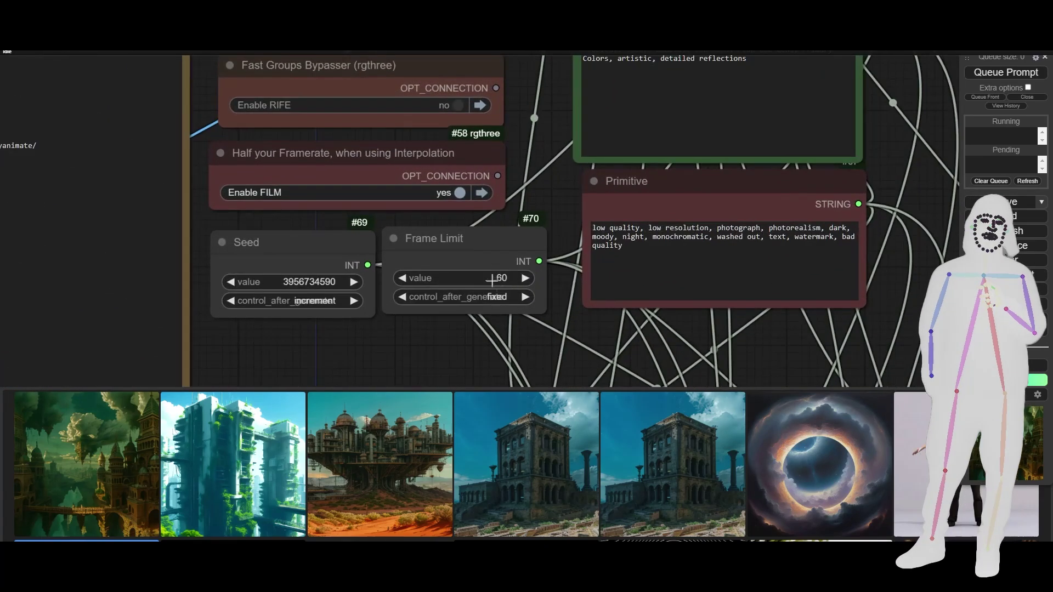
scroll(502, 282, down, 12)
drag(627, 192, 518, 196)
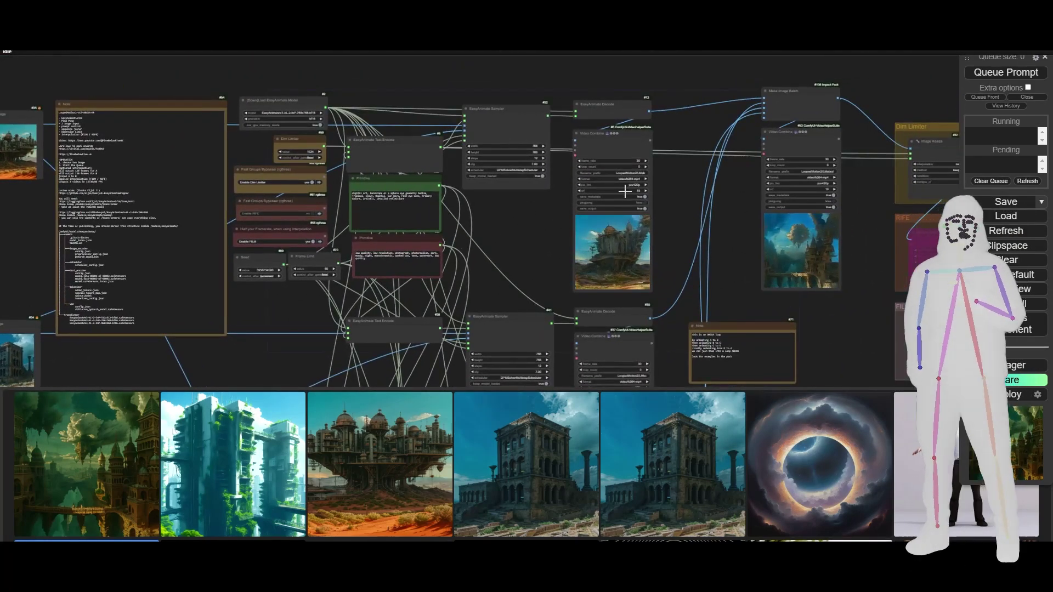
drag(502, 256, 504, 235)
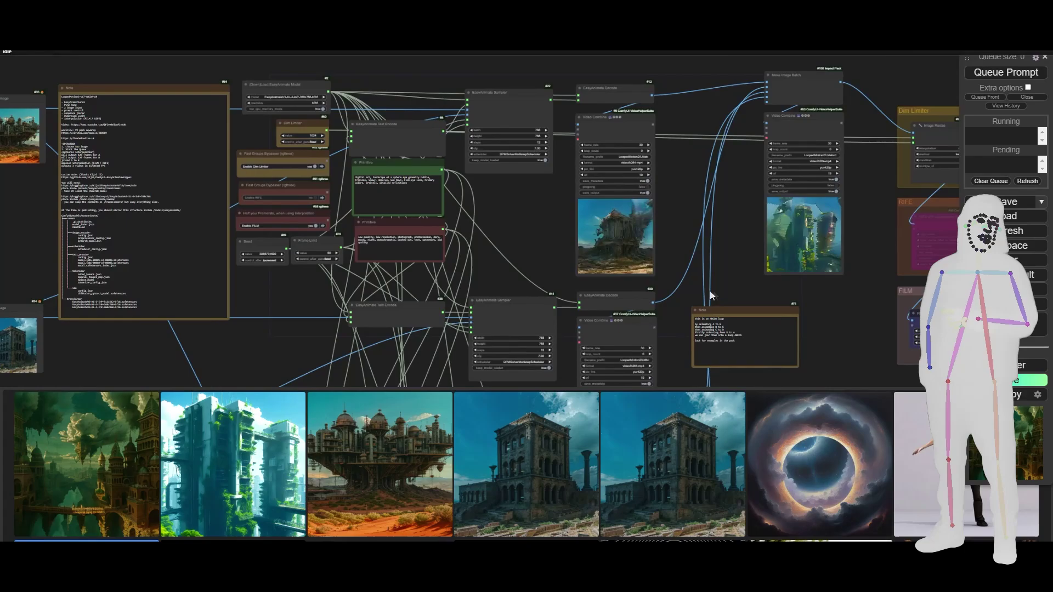
scroll(843, 325, up, 12)
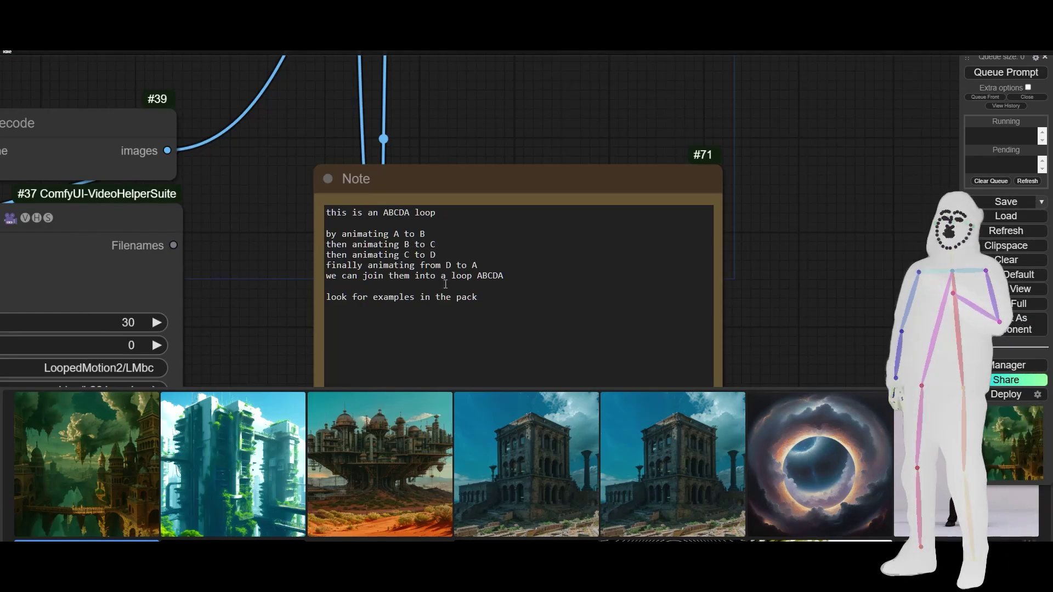
scroll(765, 284, down, 15)
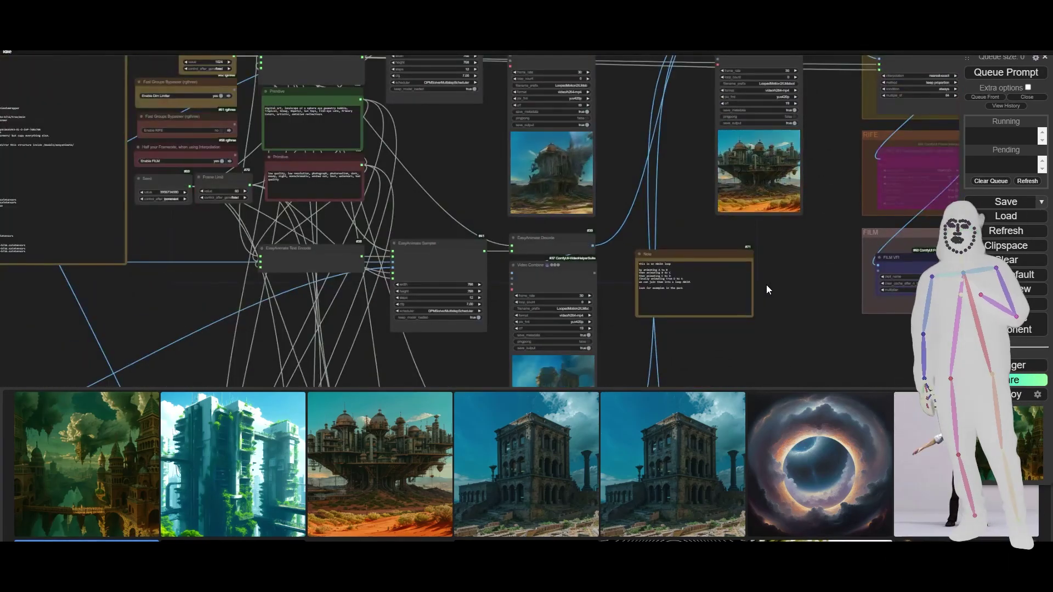
Step: In the positive prompt, replace 'sphere eye geometry bubble' with 'ancient architecture'
scroll(626, 127, up, 9)
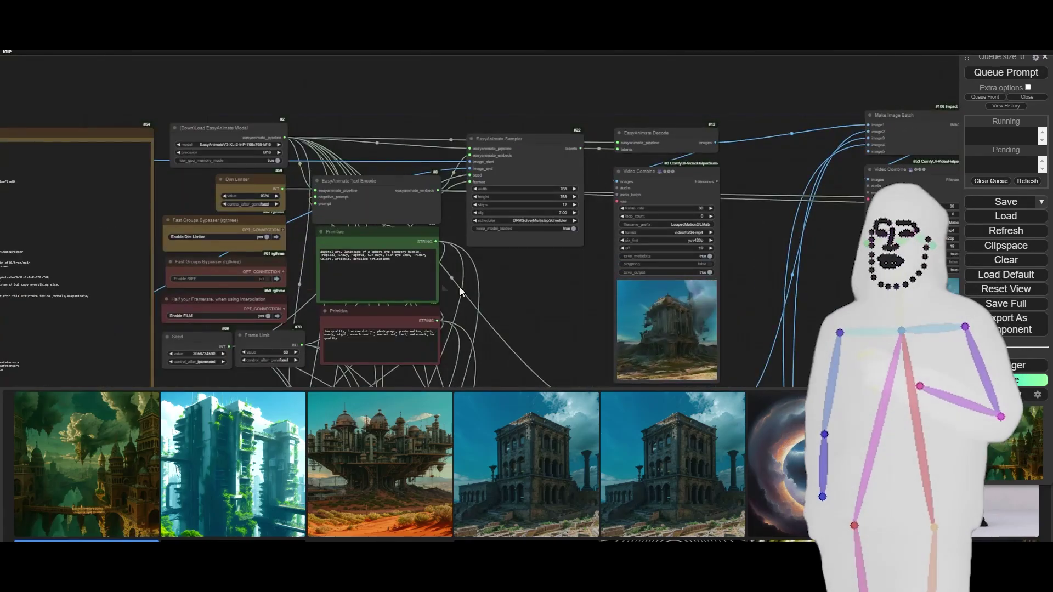
scroll(431, 275, up, 7)
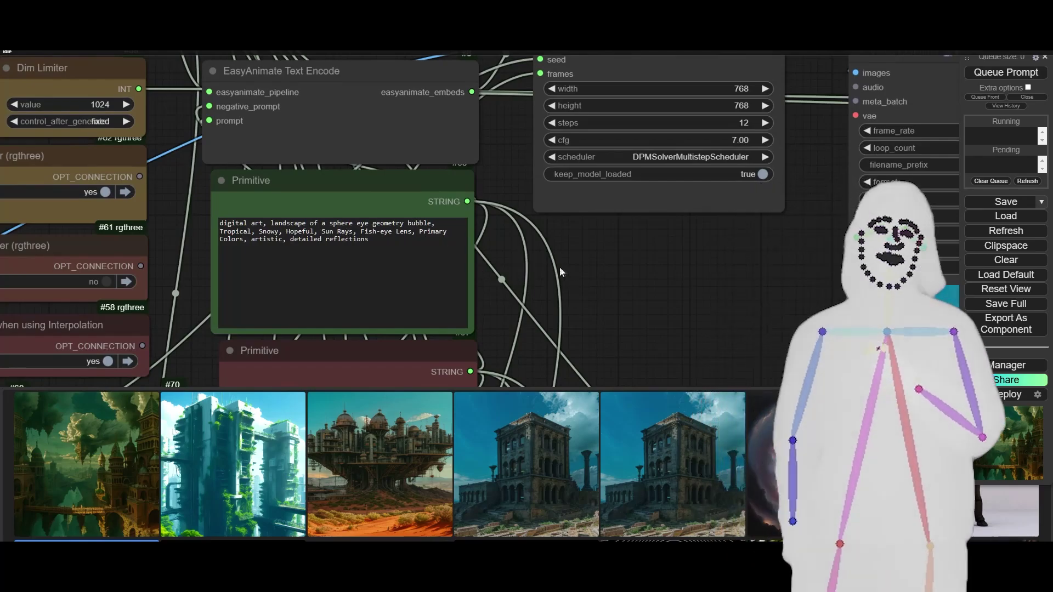
drag(567, 281, 525, 248)
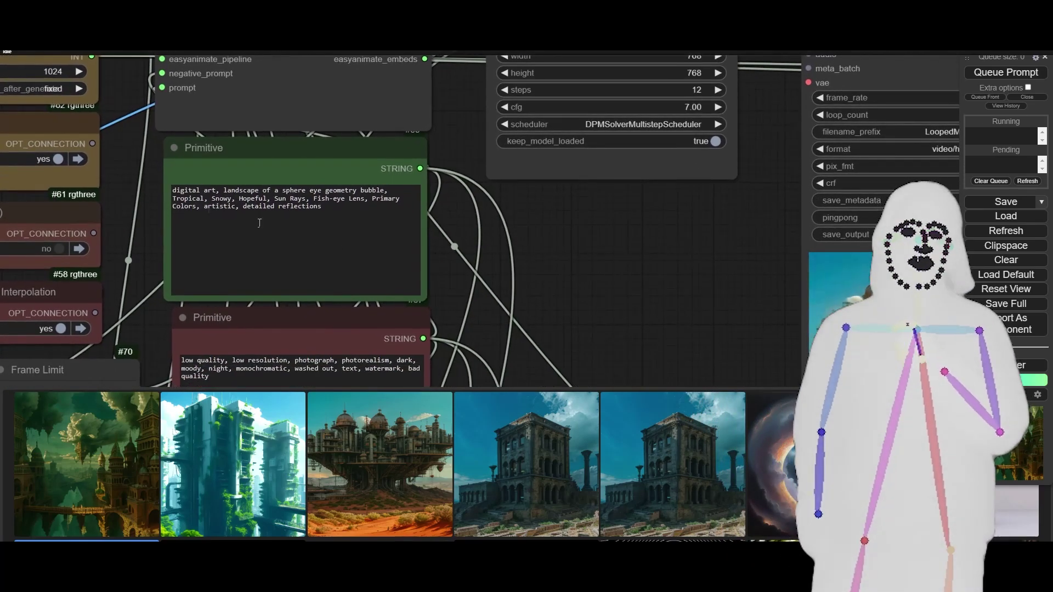
scroll(133, 177, down, 6)
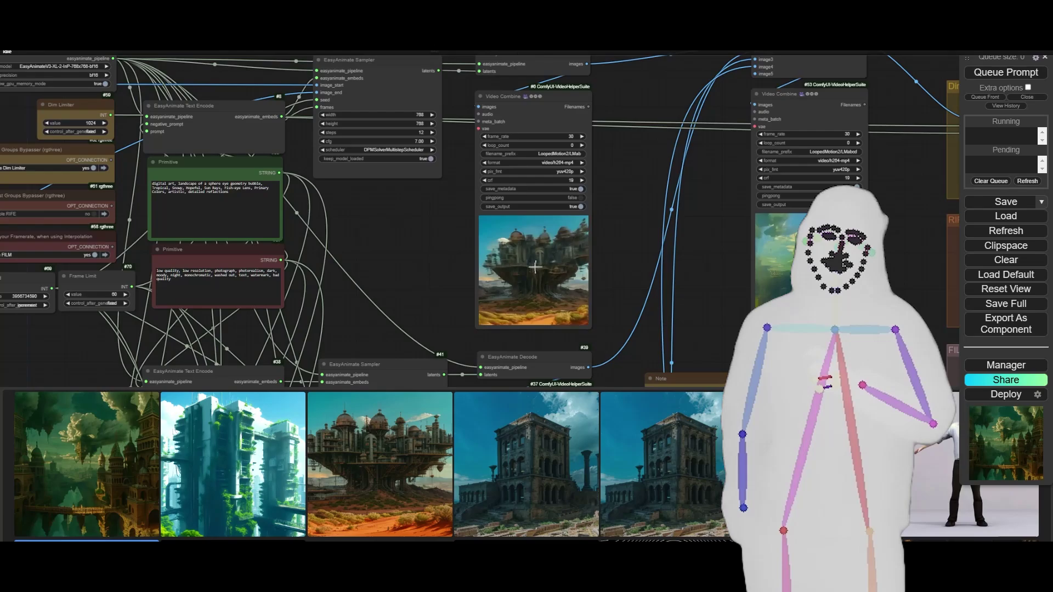
drag(129, 200, 278, 241)
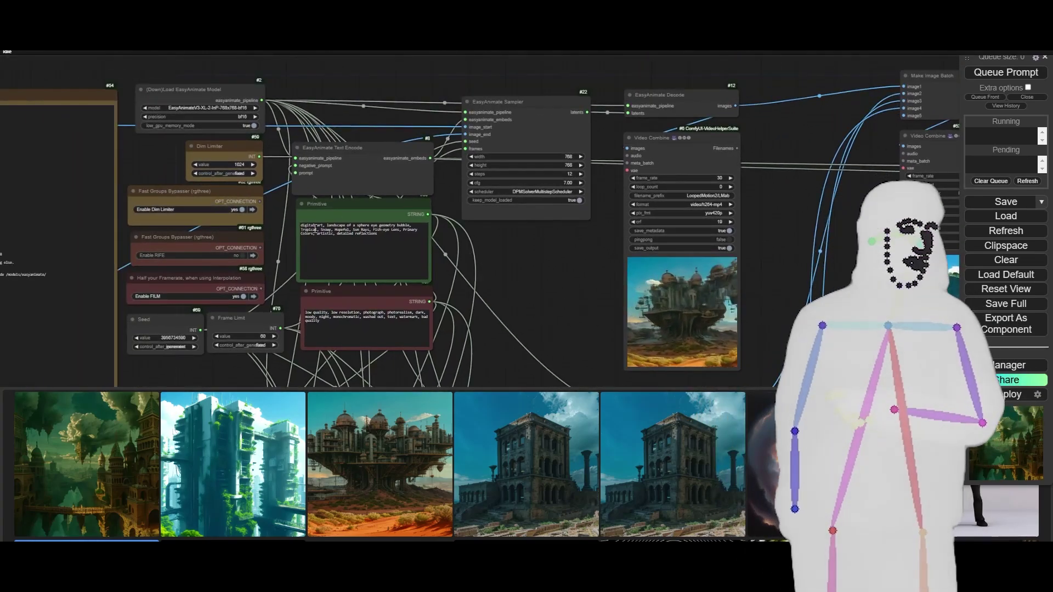
scroll(282, 239, up, 10)
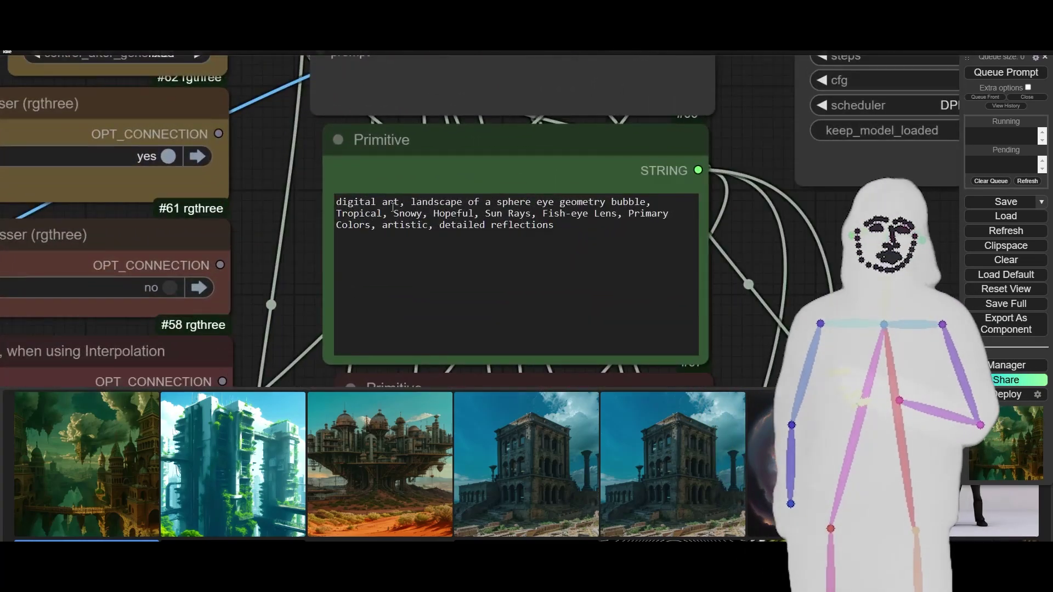
drag(498, 201, 519, 202)
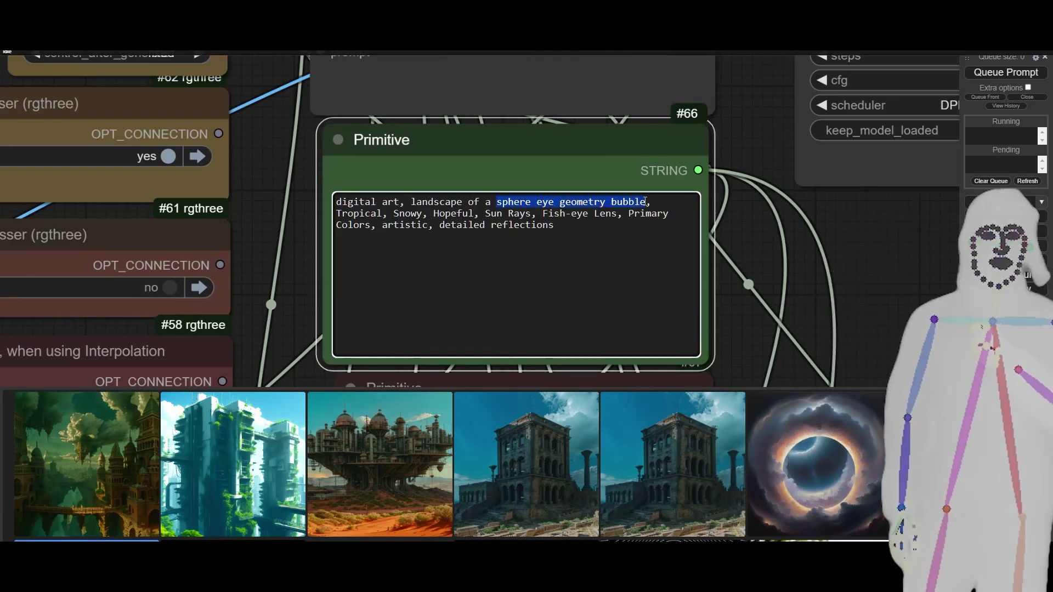
text(ancient a)
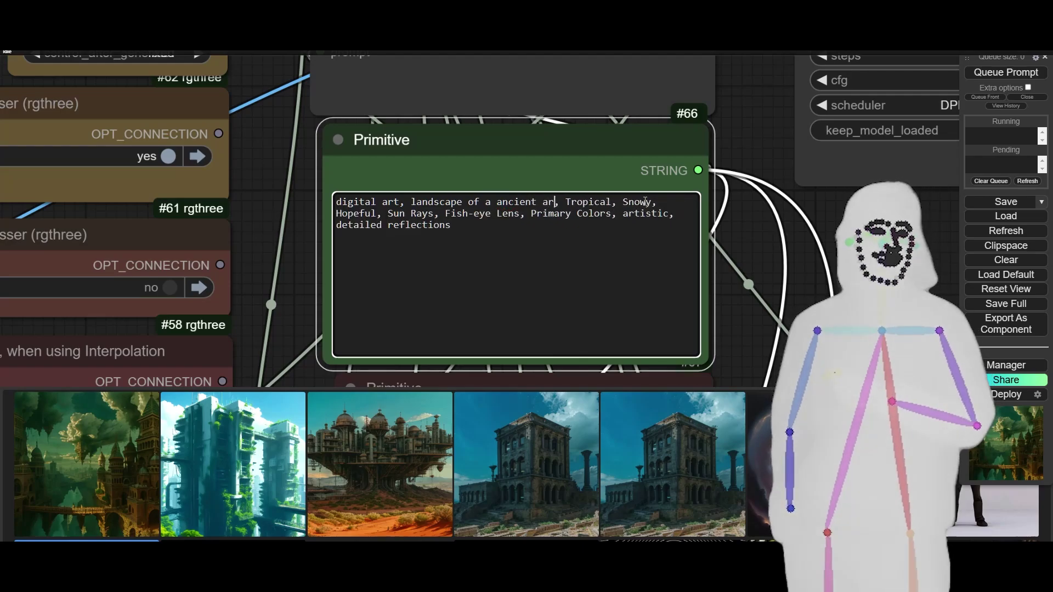
text(rchitecture)
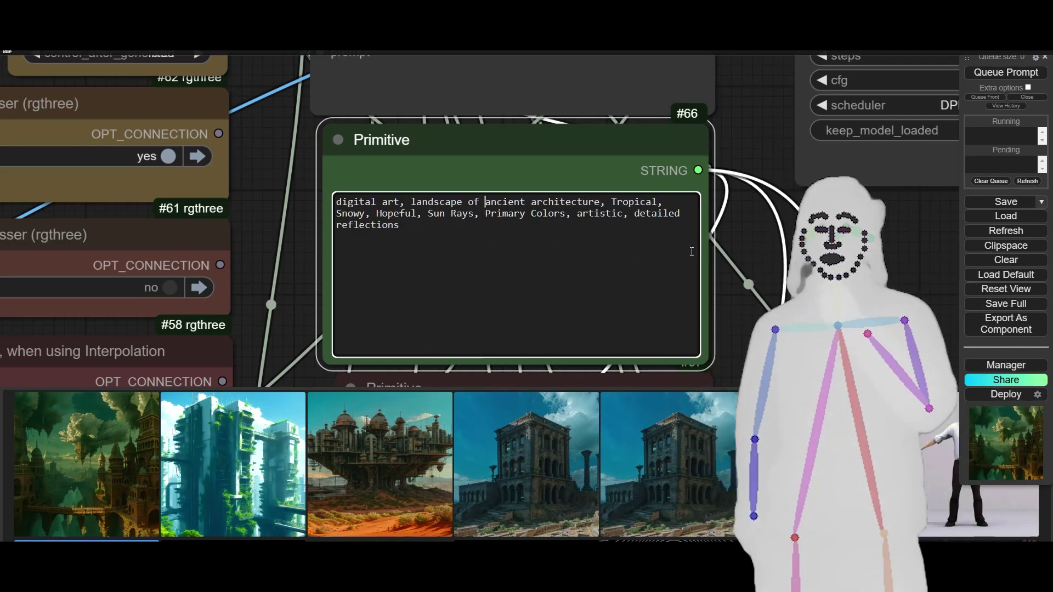
scroll(744, 249, down, 5)
scroll(745, 249, down, 5)
Step: Survey the graph, then drop the gallery image on the canvas to load the LoopedMotion2-v17-ABCDA workflow
drag(764, 258, 542, 206)
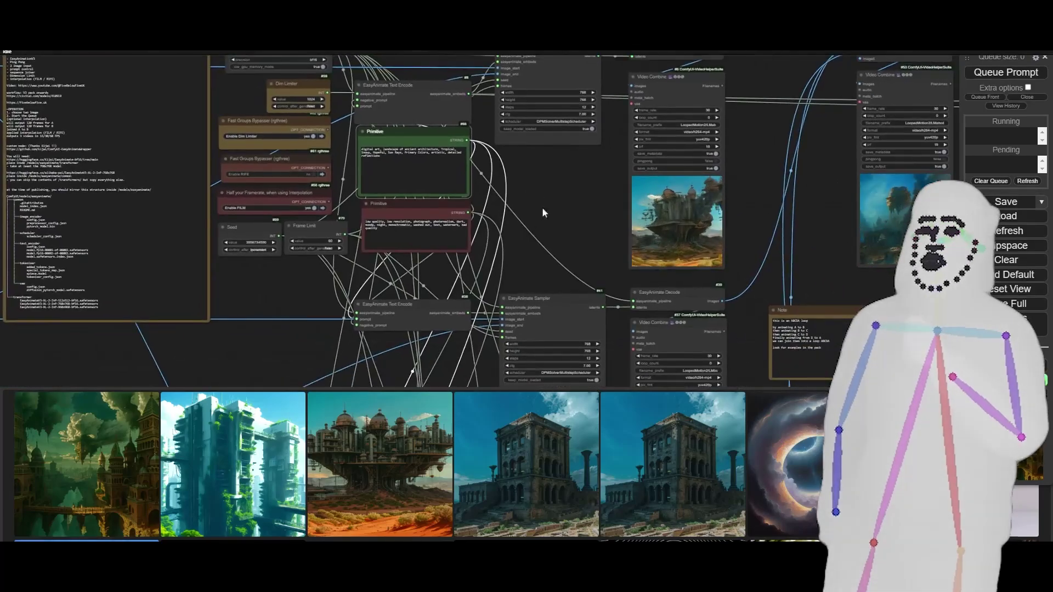
scroll(663, 187, down, 8)
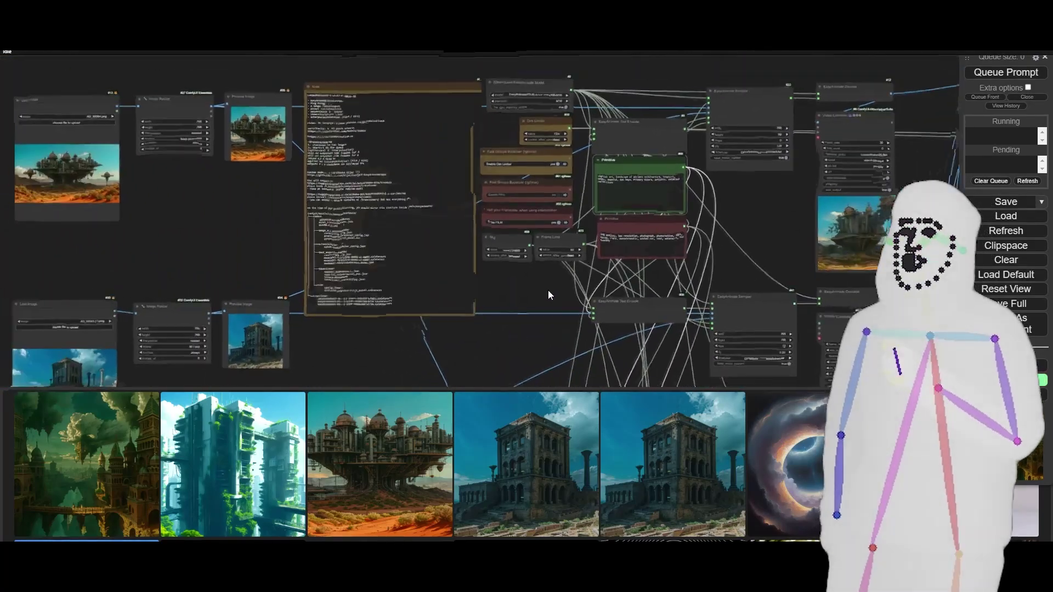
drag(457, 347, 497, 256)
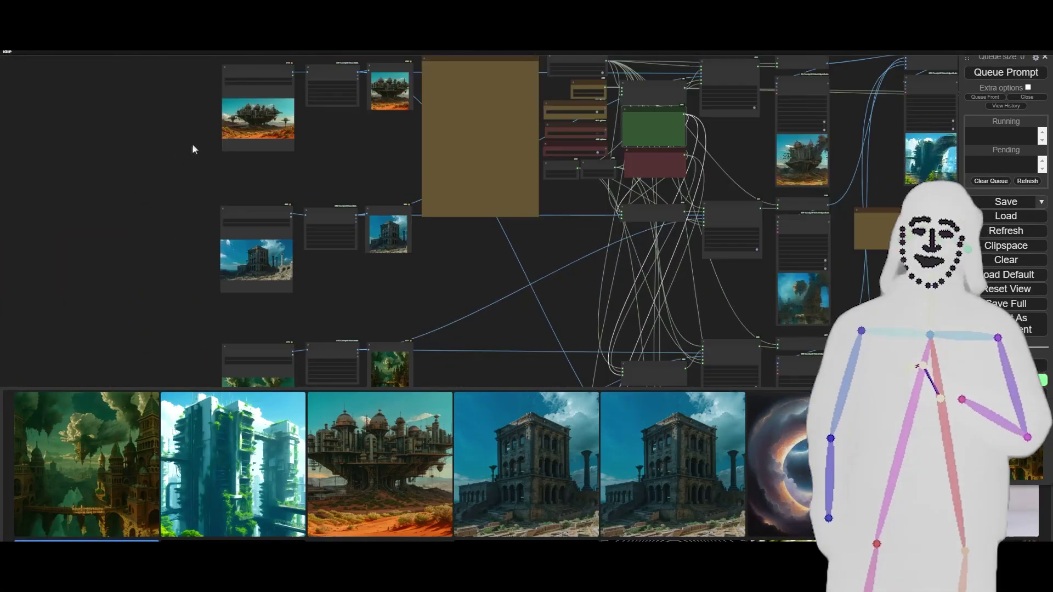
scroll(185, 226, down, 4)
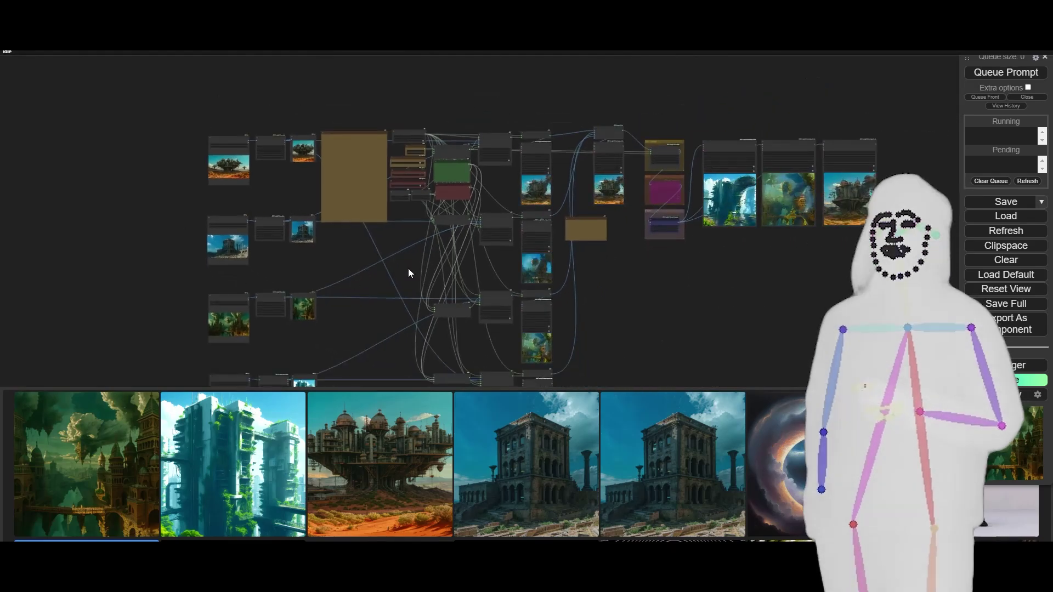
drag(409, 270, 402, 218)
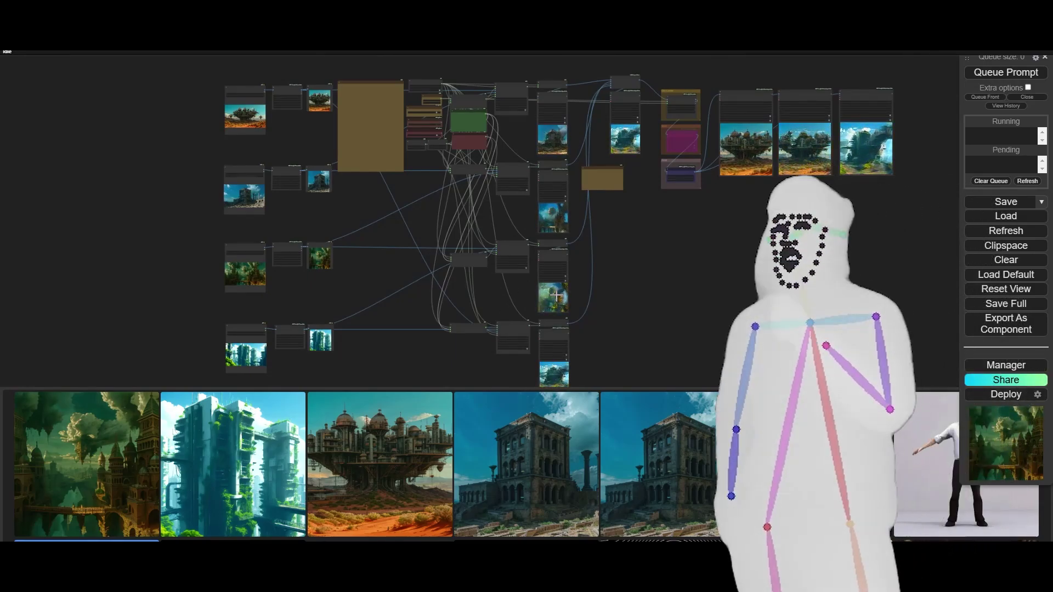
drag(737, 236, 712, 242)
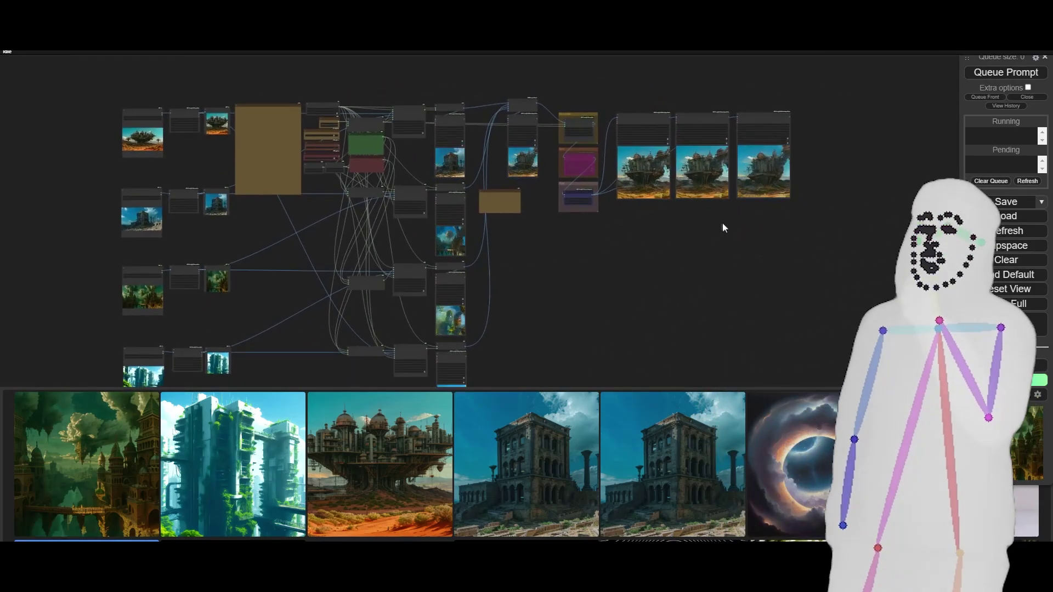
scroll(709, 219, up, 6)
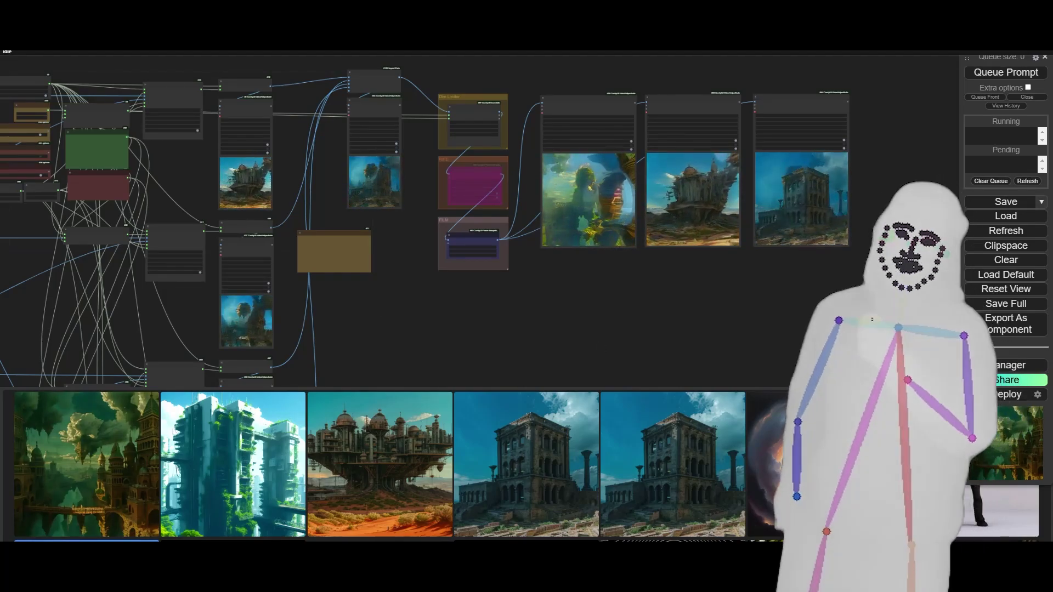
drag(230, 483, 526, 339)
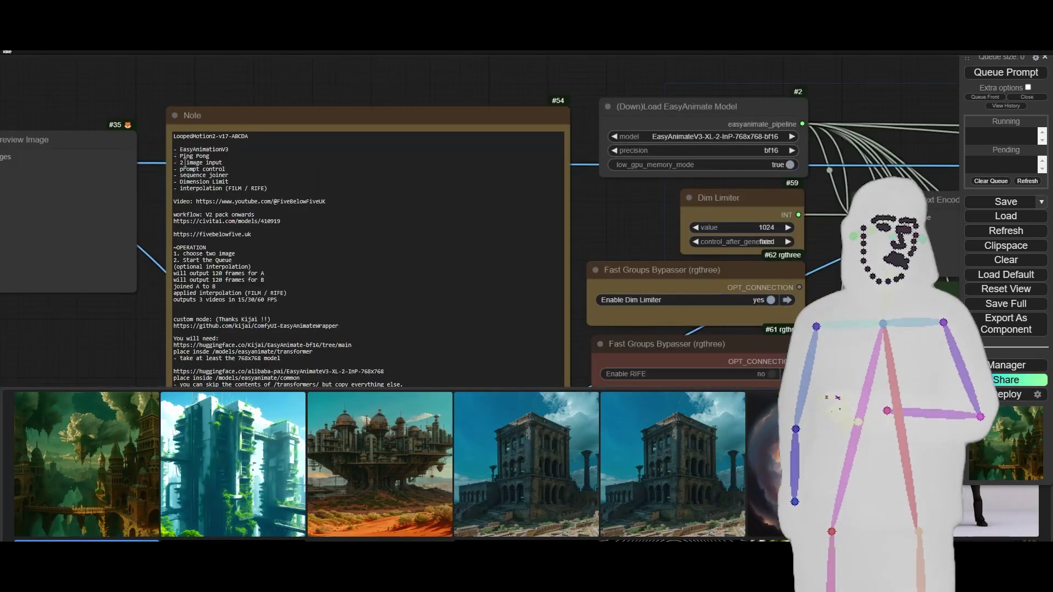
scroll(119, 71, down, 6)
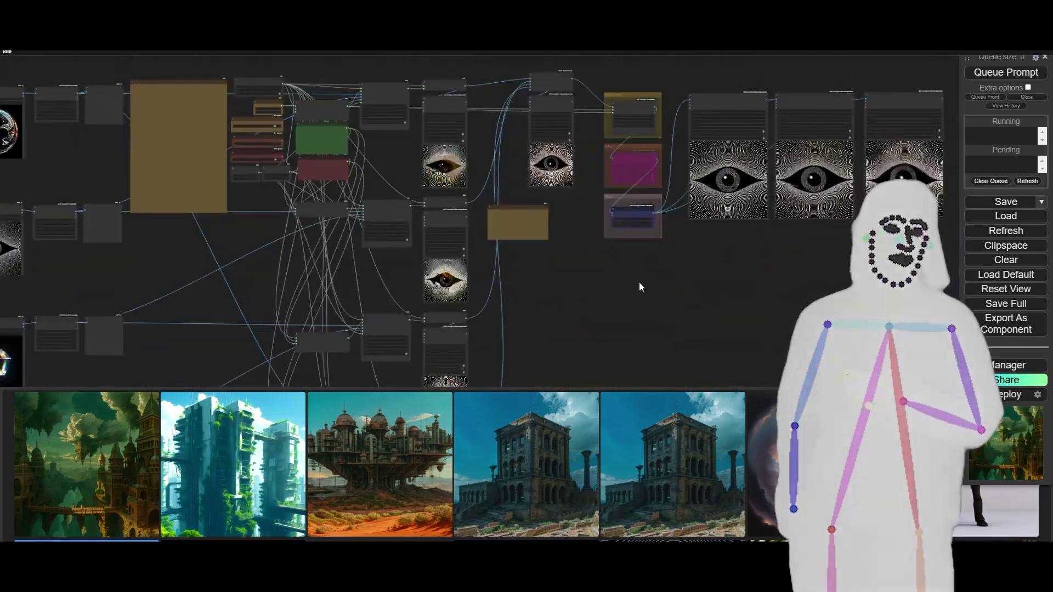
scroll(791, 236, down, 5)
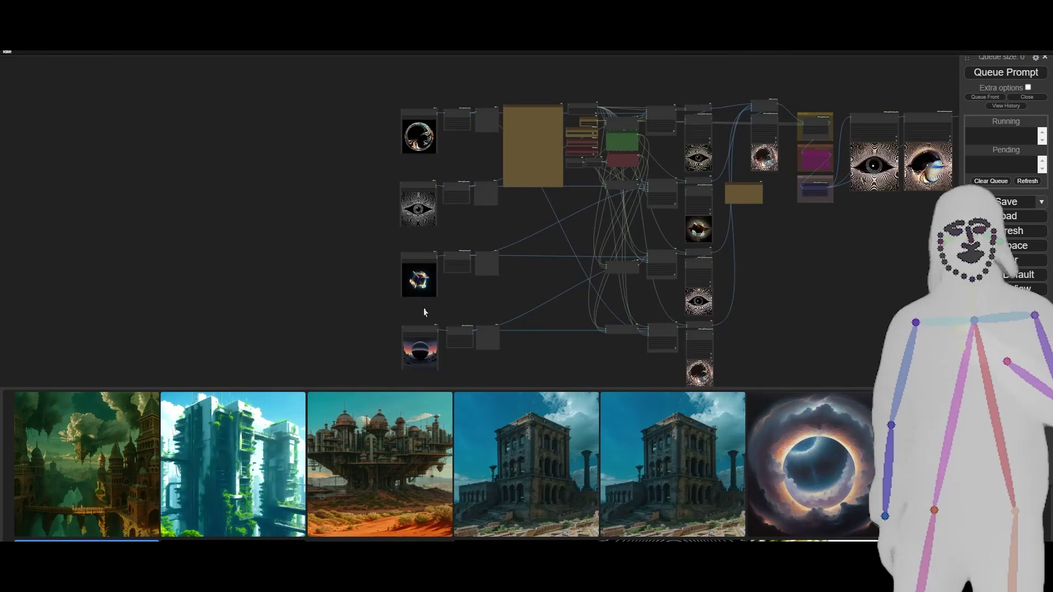
scroll(471, 147, up, 6)
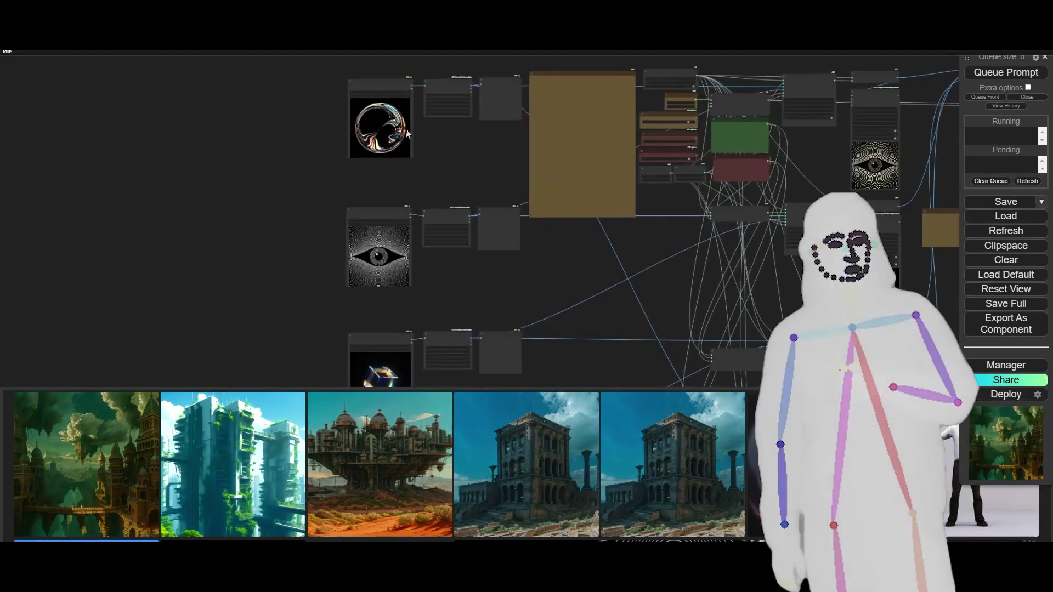
right_click(384, 122)
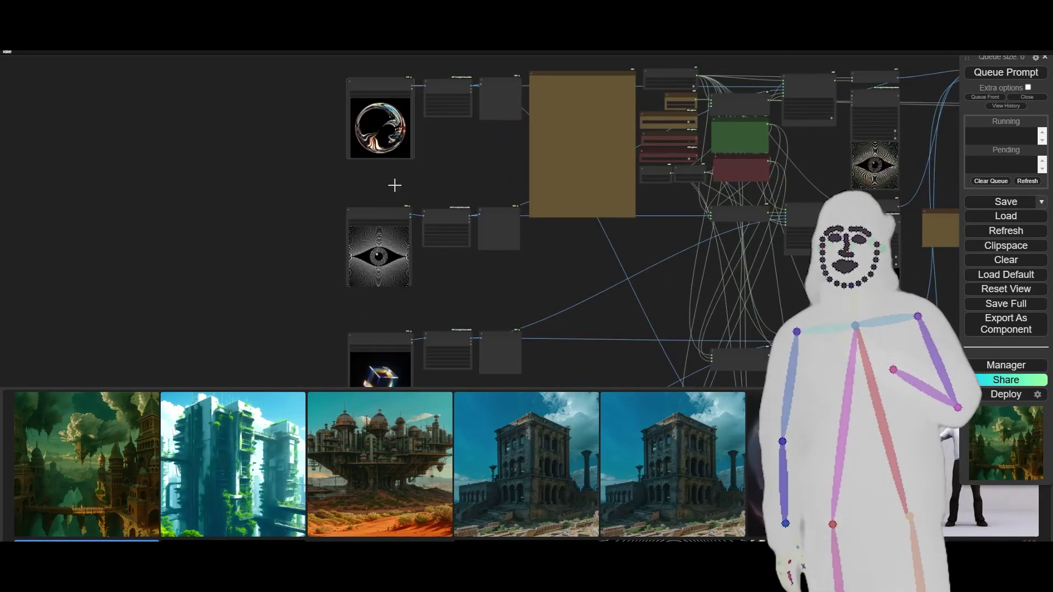
right_click(377, 238)
click(389, 304)
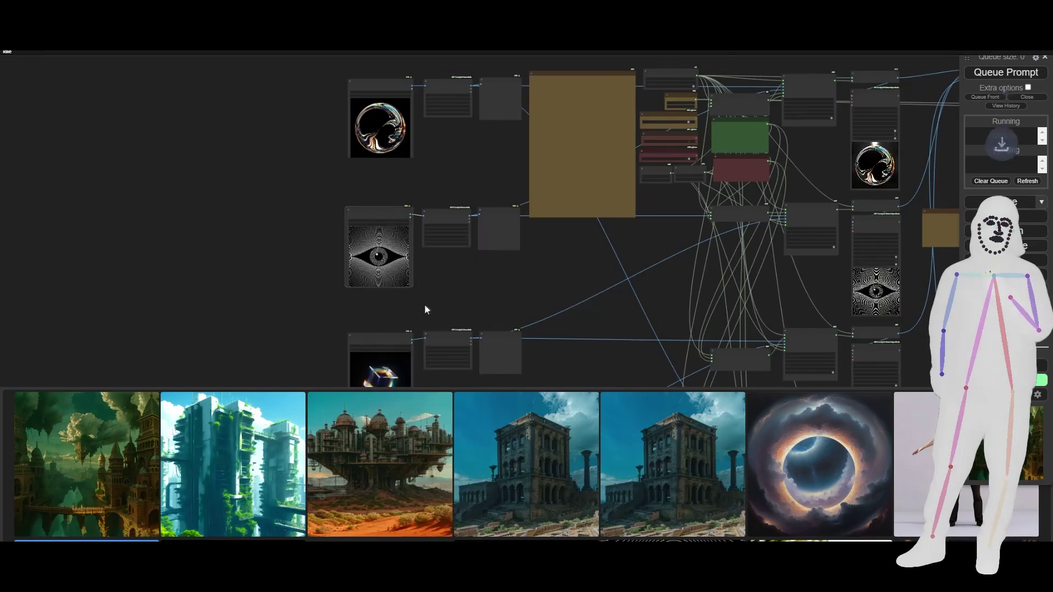
drag(426, 308, 449, 134)
right_click(385, 232)
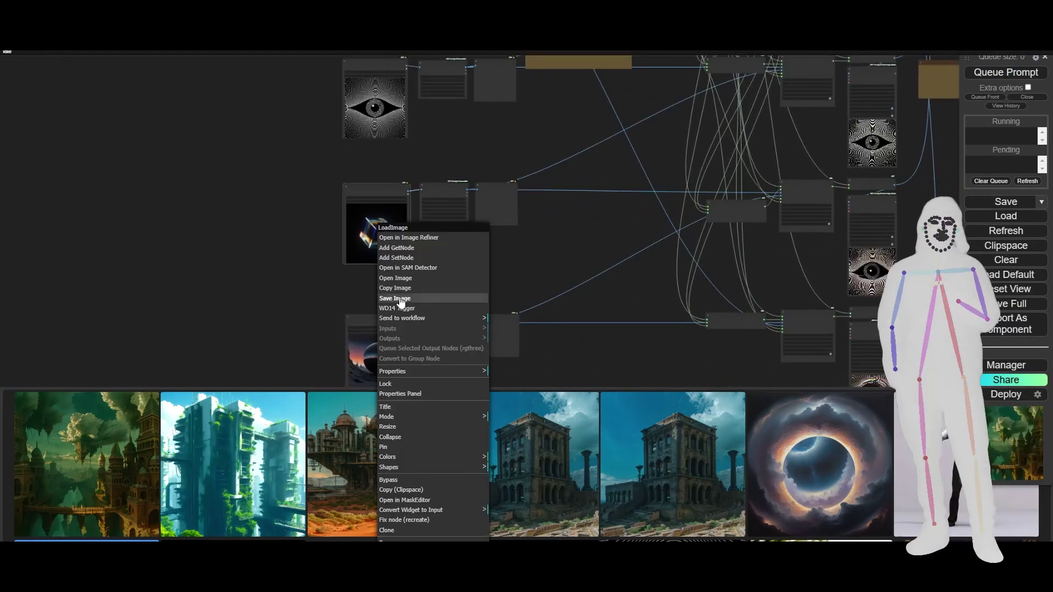
click(401, 302)
drag(501, 267, 512, 188)
right_click(387, 245)
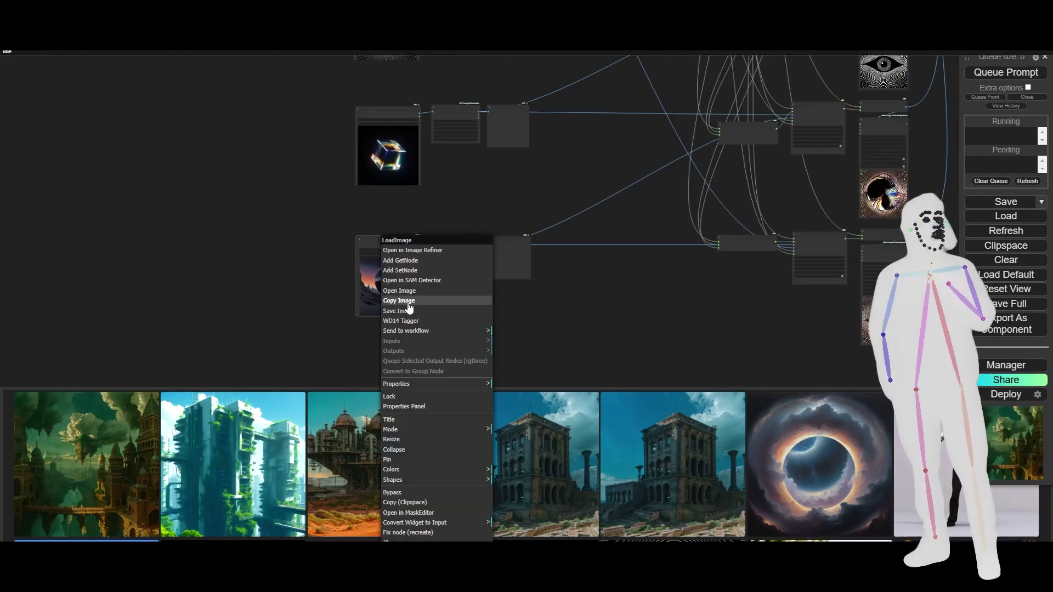
click(407, 306)
drag(533, 181, 307, 362)
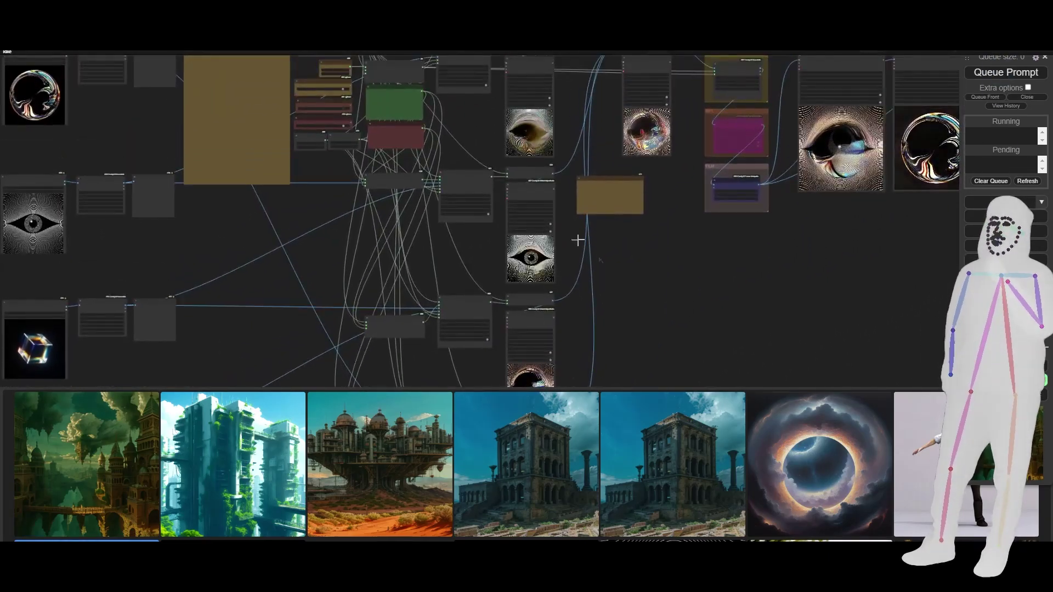
scroll(616, 298, down, 4)
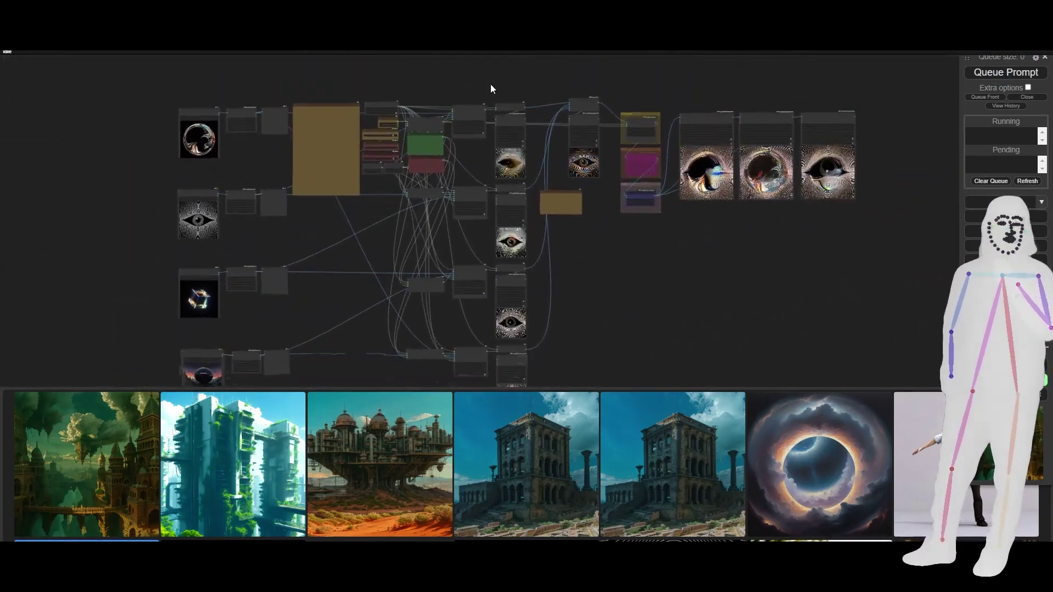
scroll(483, 160, up, 10)
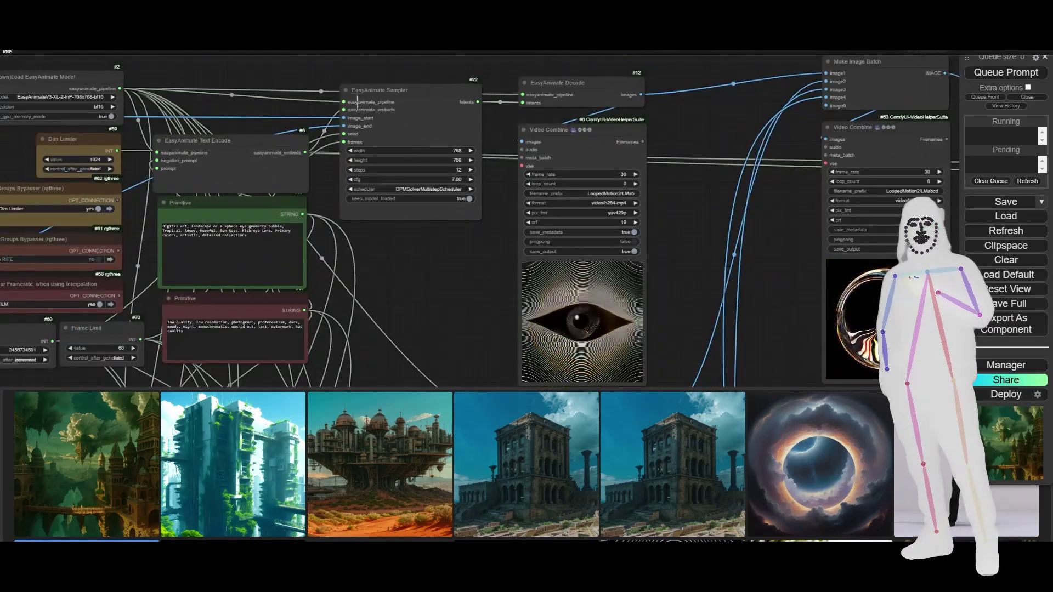
click(419, 129)
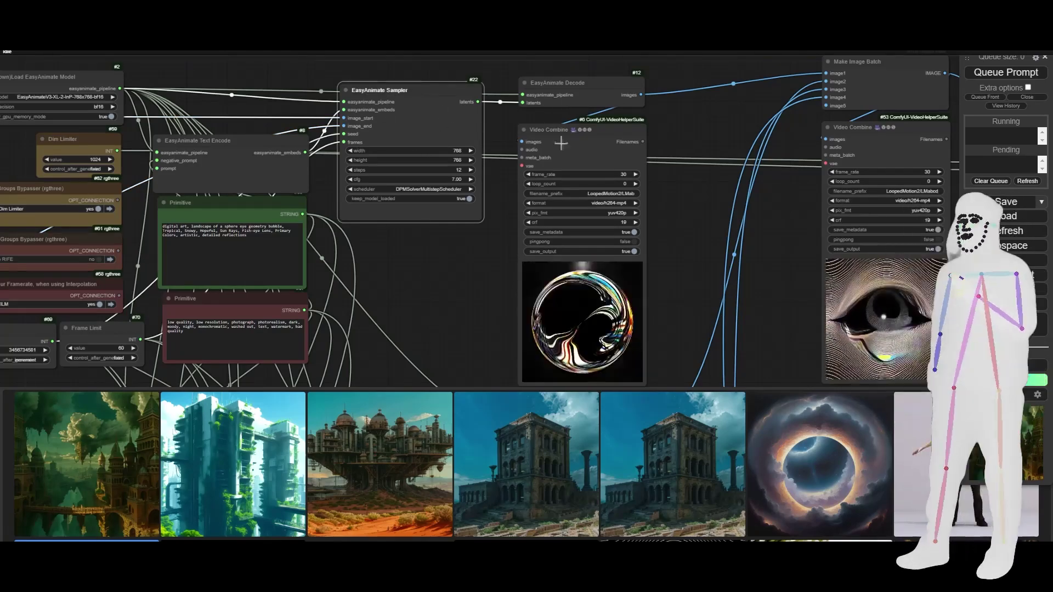
drag(667, 265, 663, 235)
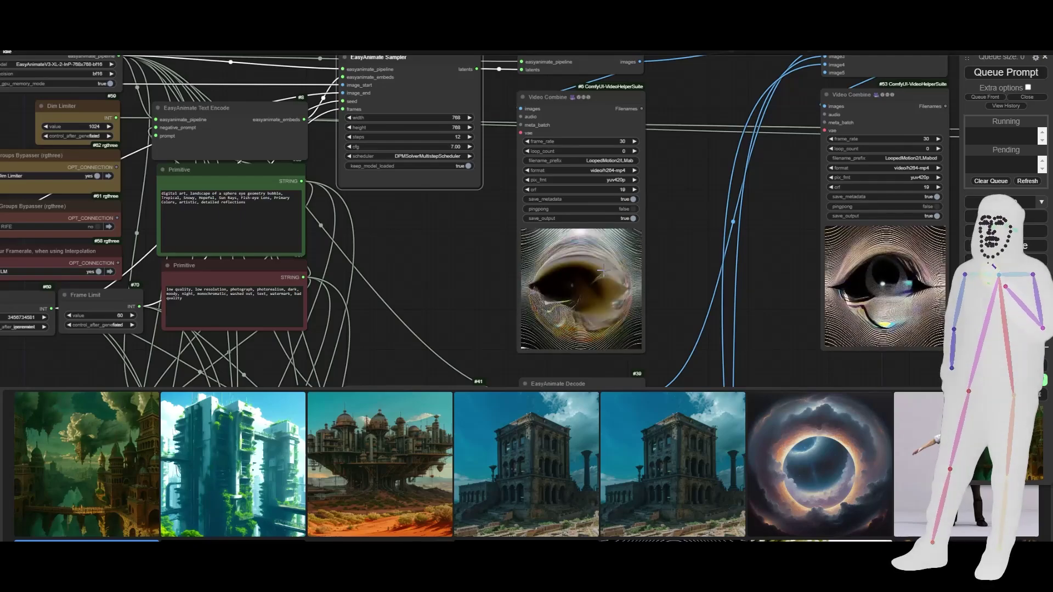
scroll(684, 226, down, 5)
drag(99, 209, 219, 131)
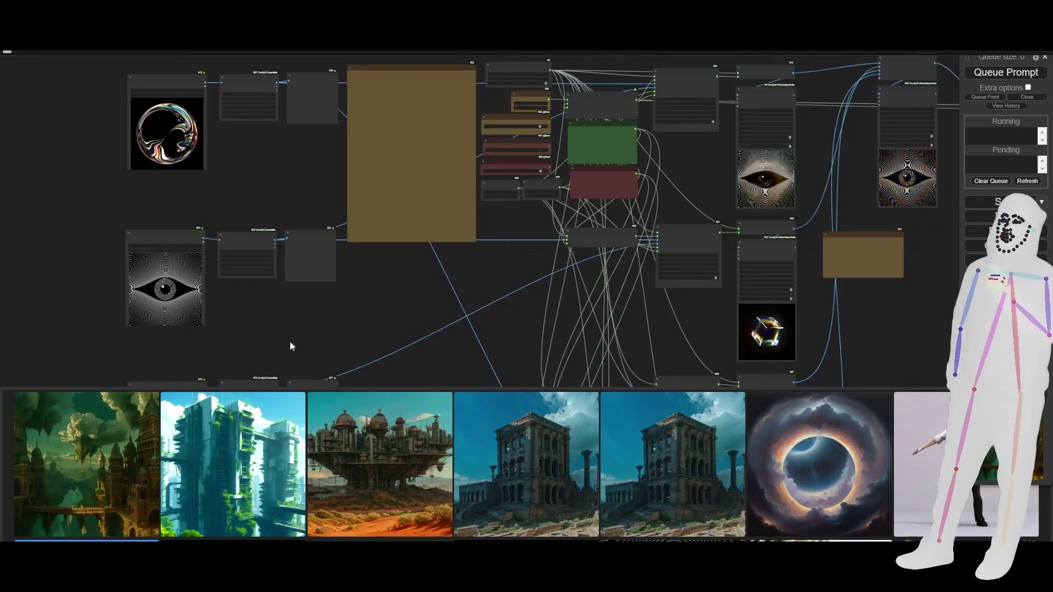
drag(291, 345, 294, 157)
drag(239, 221, 287, 76)
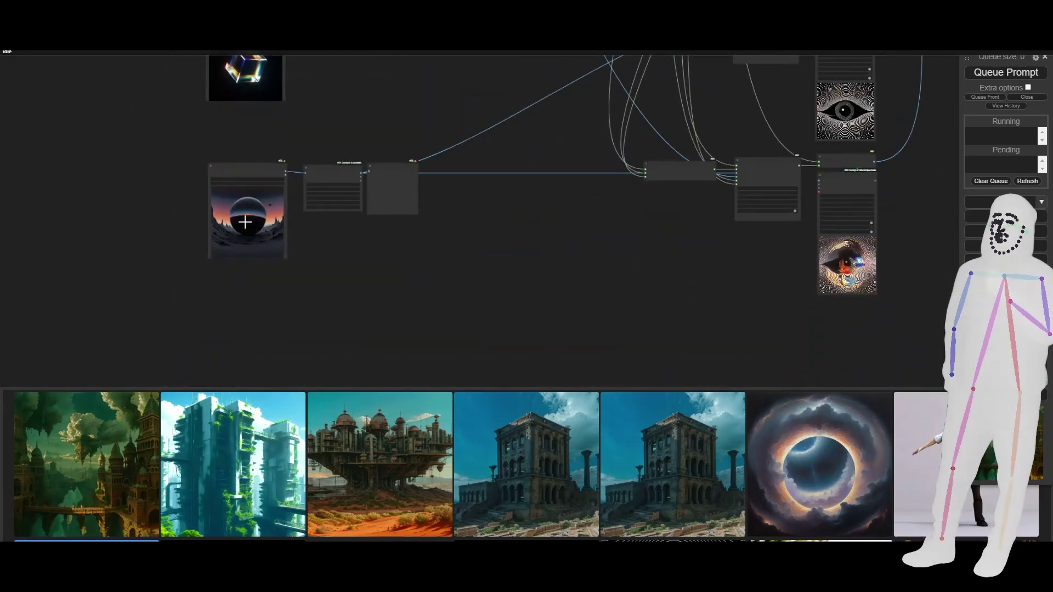
drag(489, 74, 487, 277)
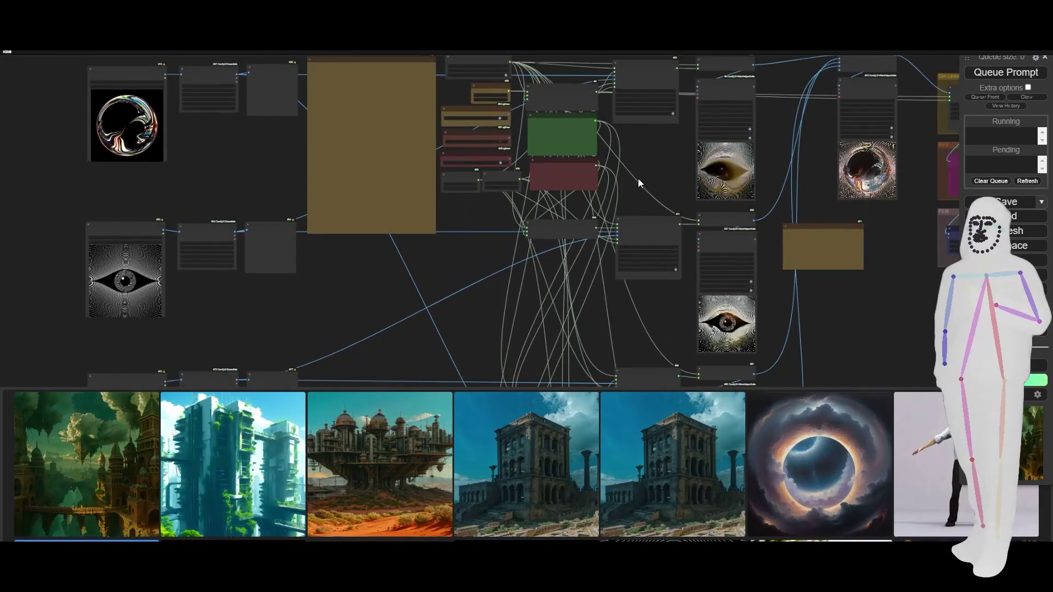
scroll(639, 182, up, 10)
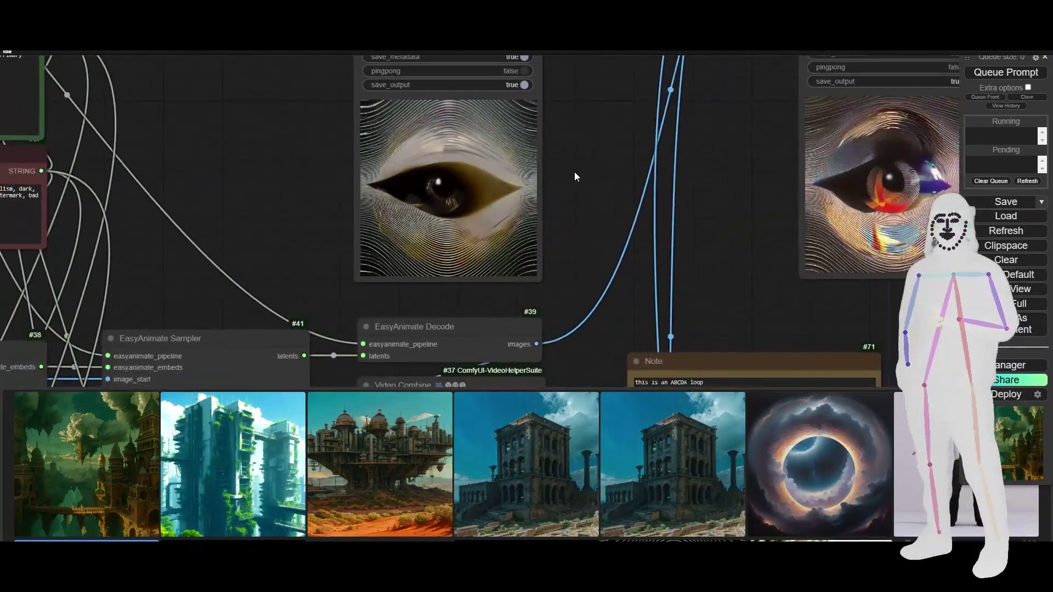
scroll(575, 172, down, 6)
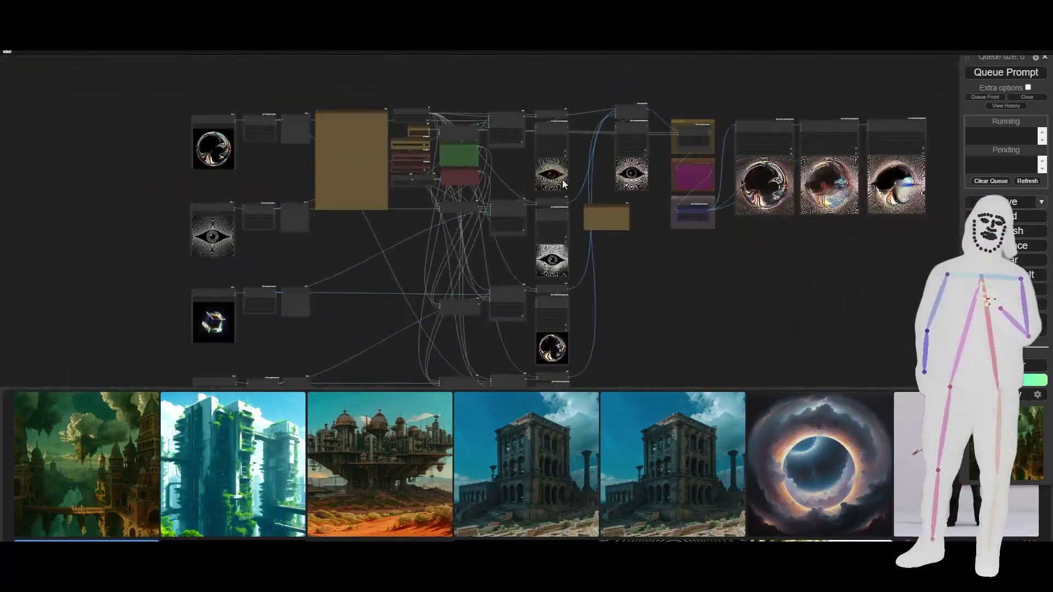
scroll(212, 235, up, 12)
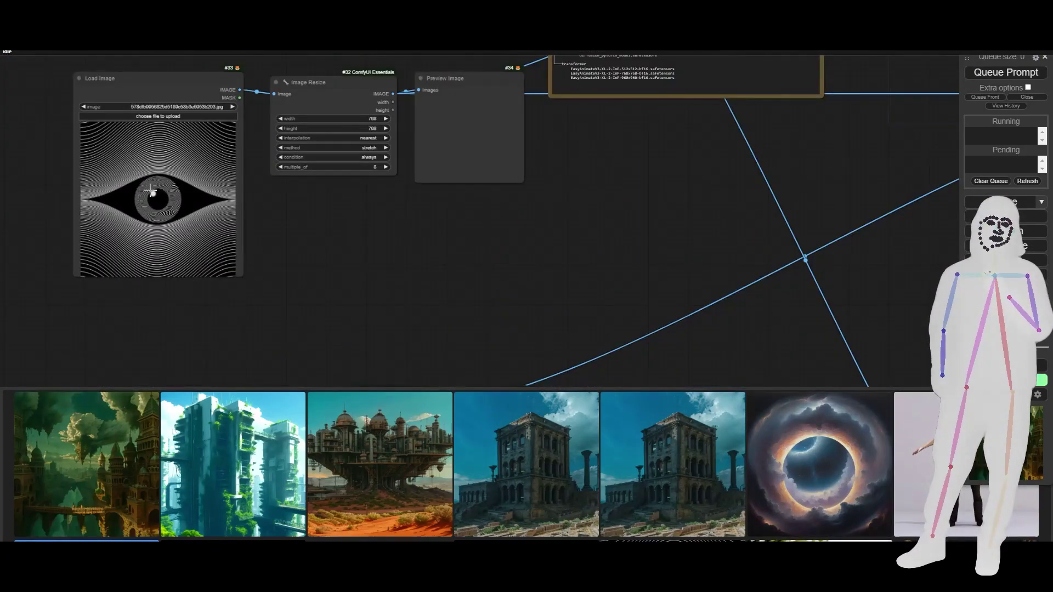
scroll(449, 302, down, 4)
drag(433, 310, 412, 165)
scroll(414, 154, down, 6)
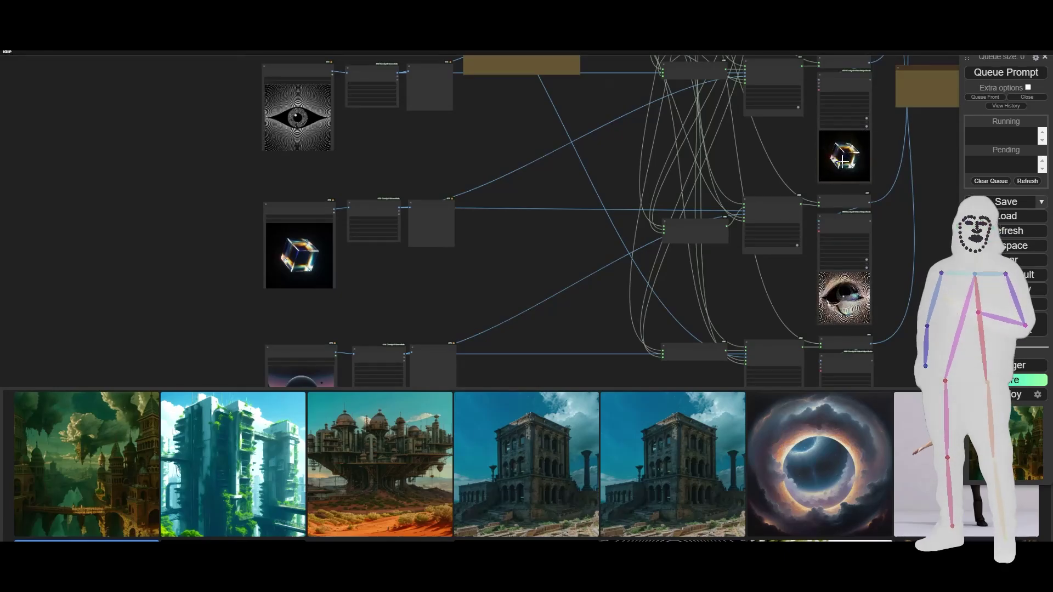
drag(766, 299, 715, 232)
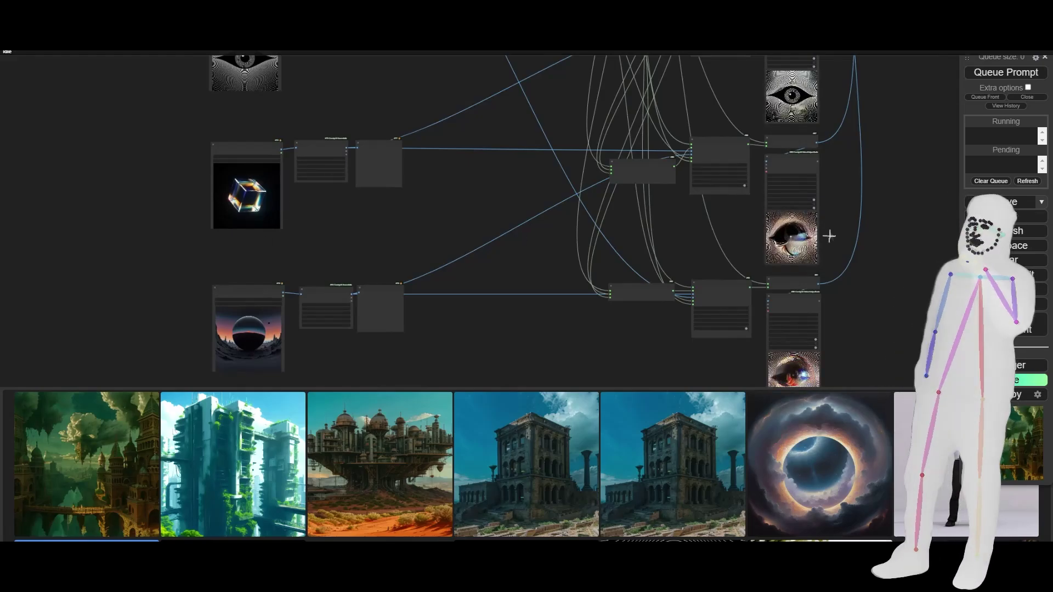
scroll(843, 240, up, 5)
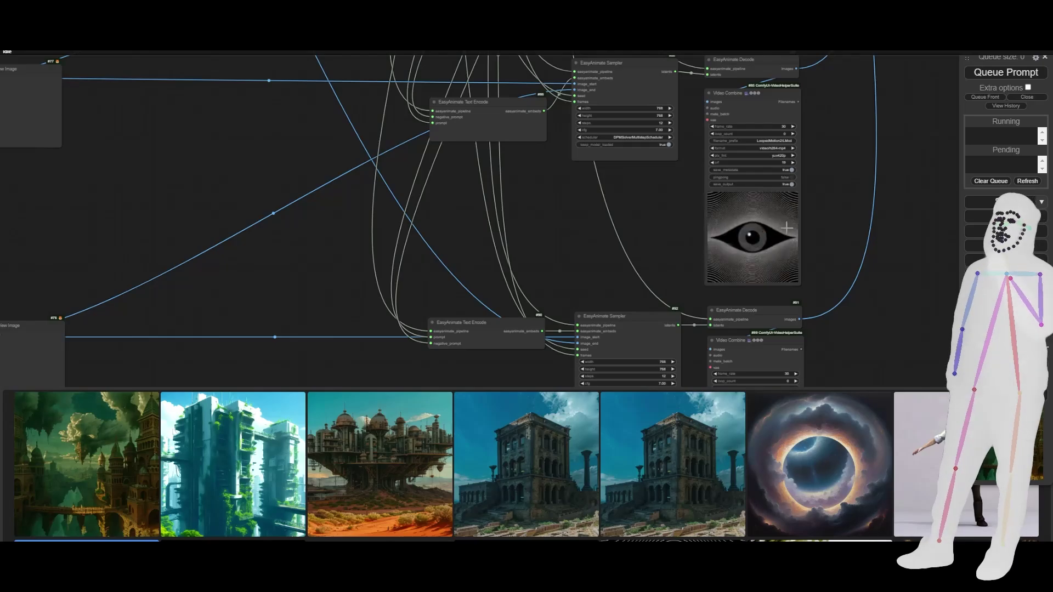
scroll(756, 236, down, 6)
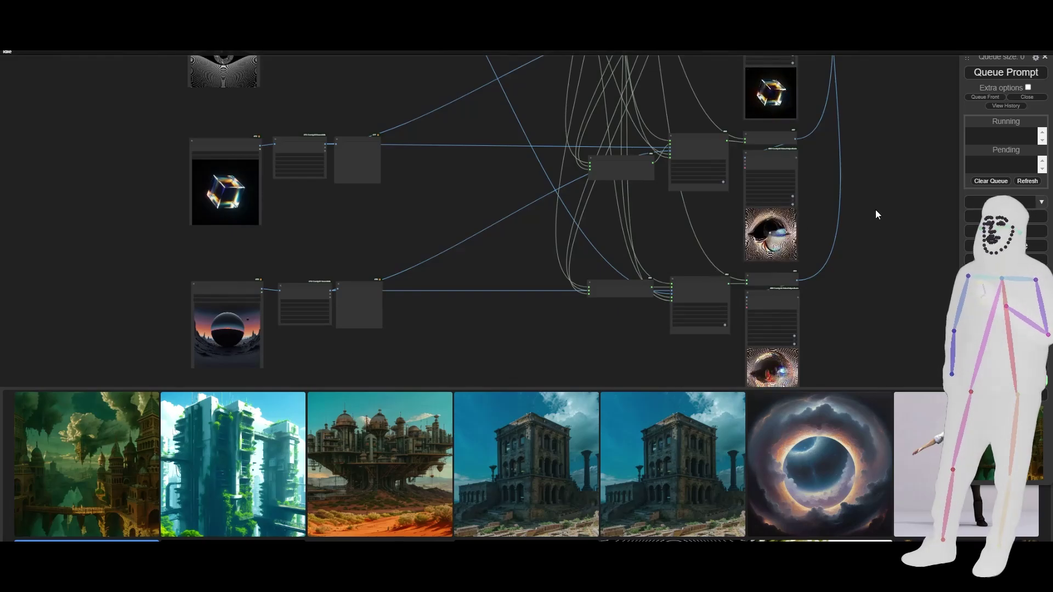
scroll(823, 239, up, 5)
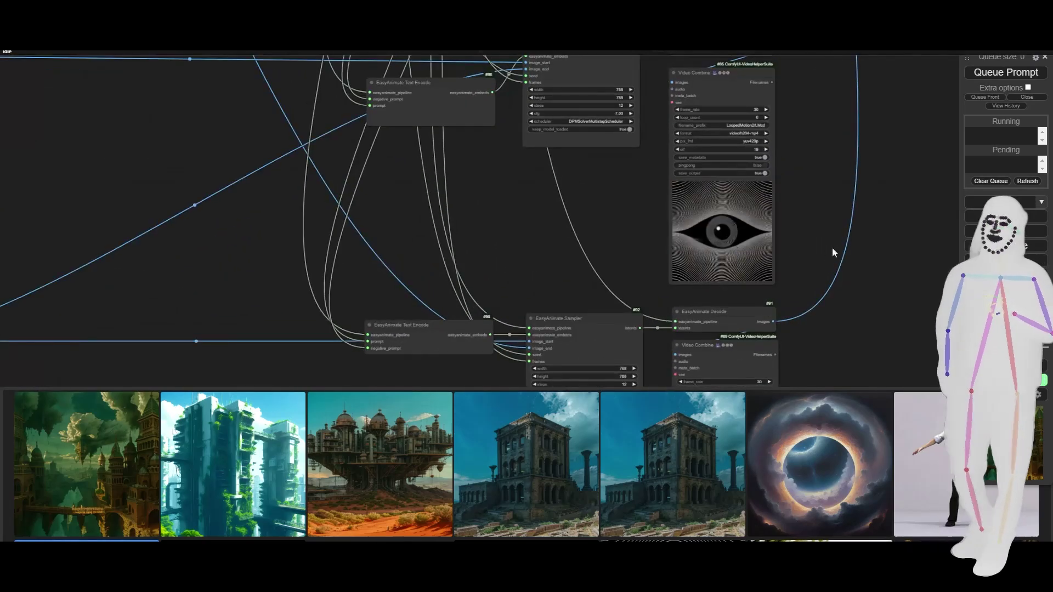
scroll(839, 249, down, 5)
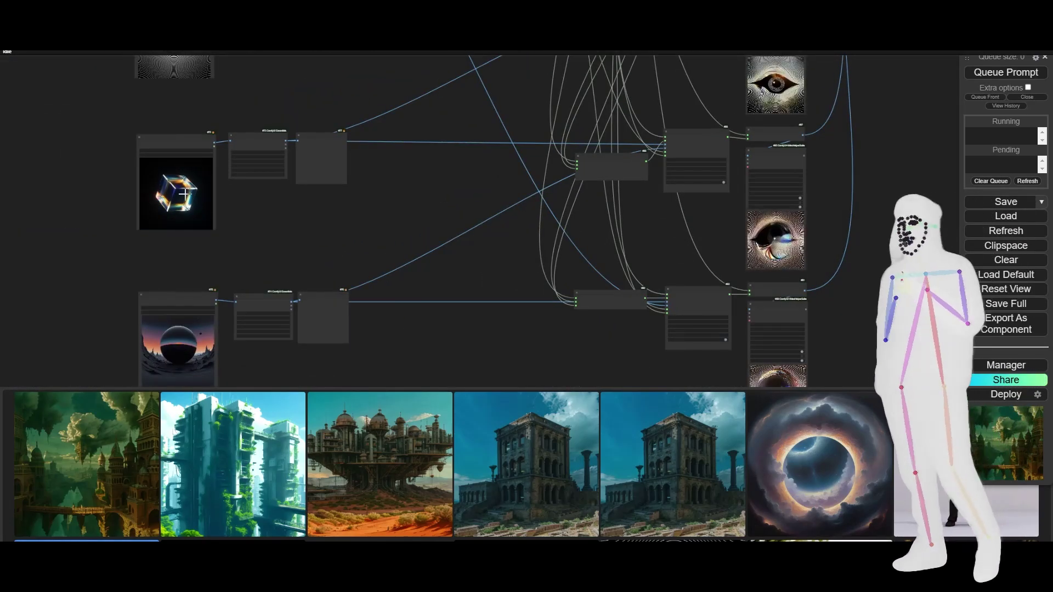
drag(210, 364, 202, 235)
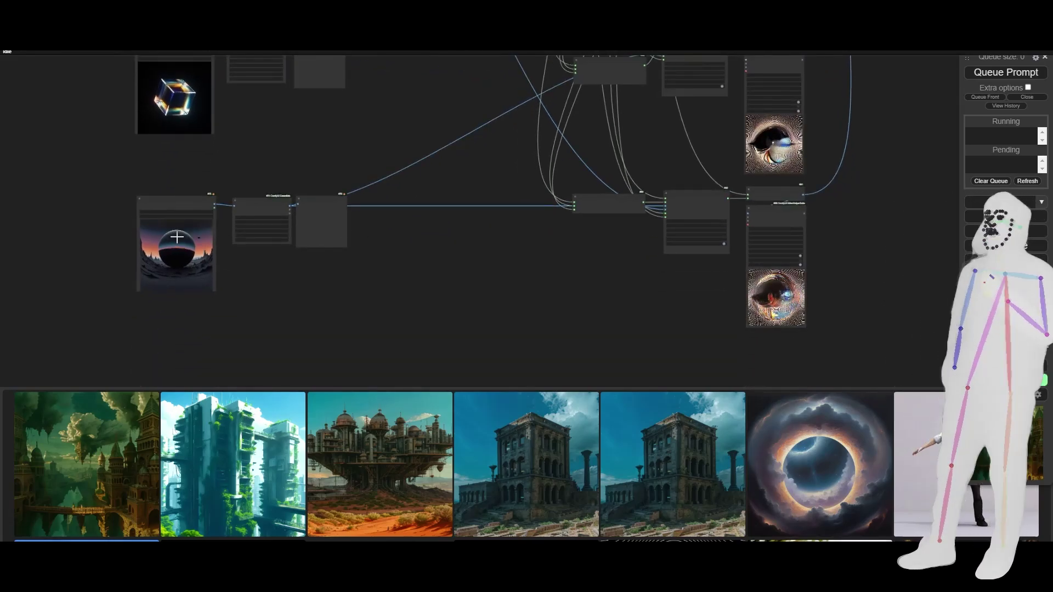
scroll(662, 215, up, 10)
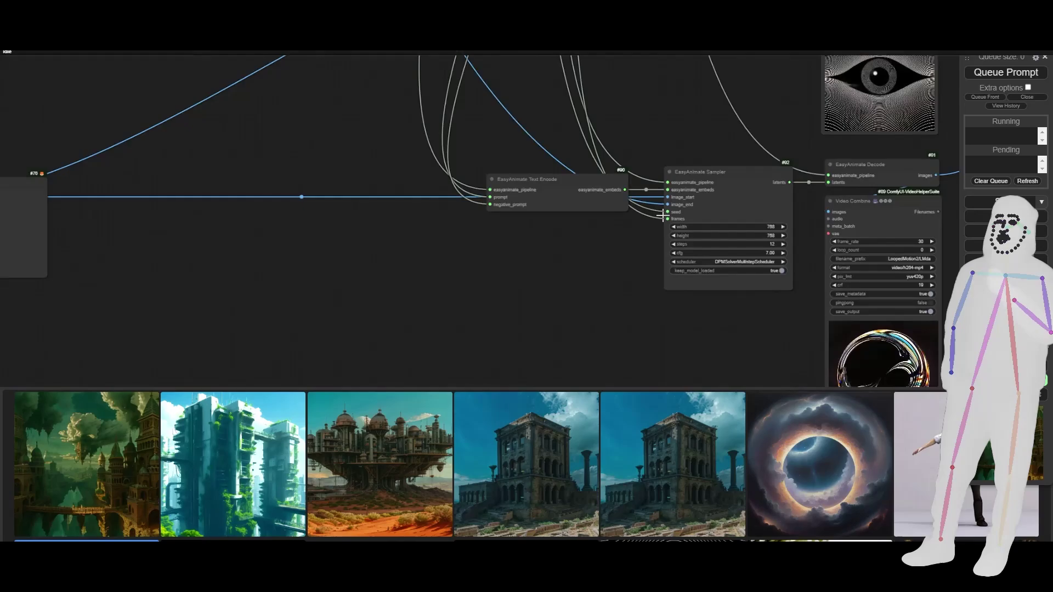
scroll(728, 212, down, 9)
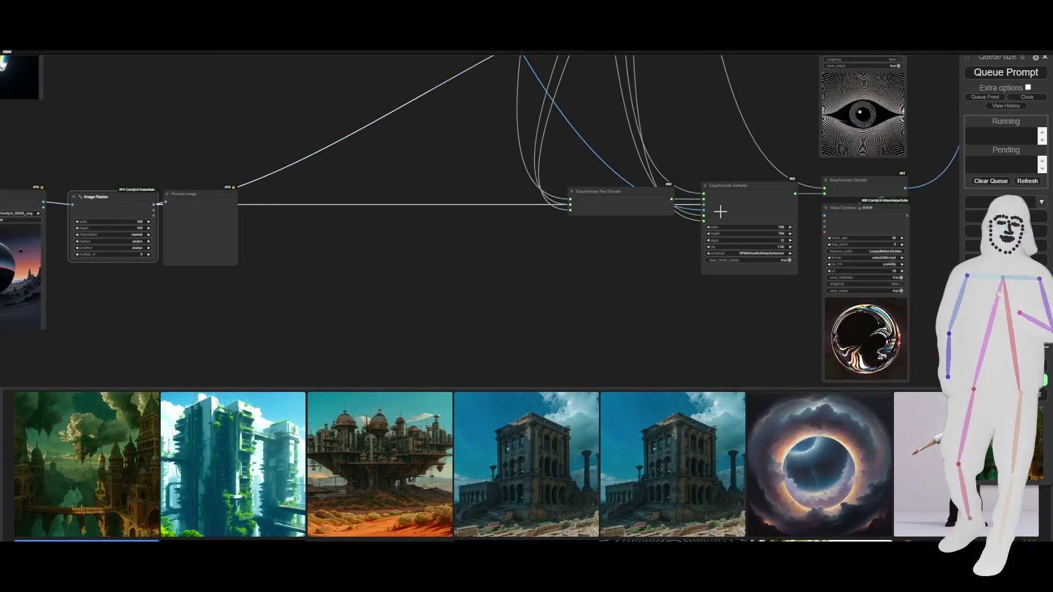
scroll(625, 271, down, 10)
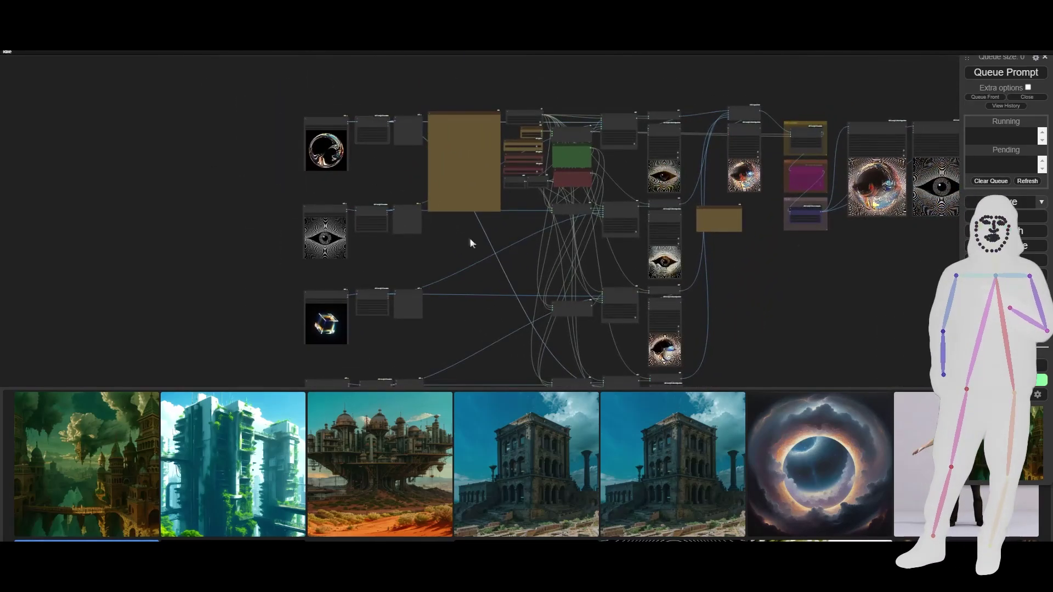
drag(493, 301, 390, 231)
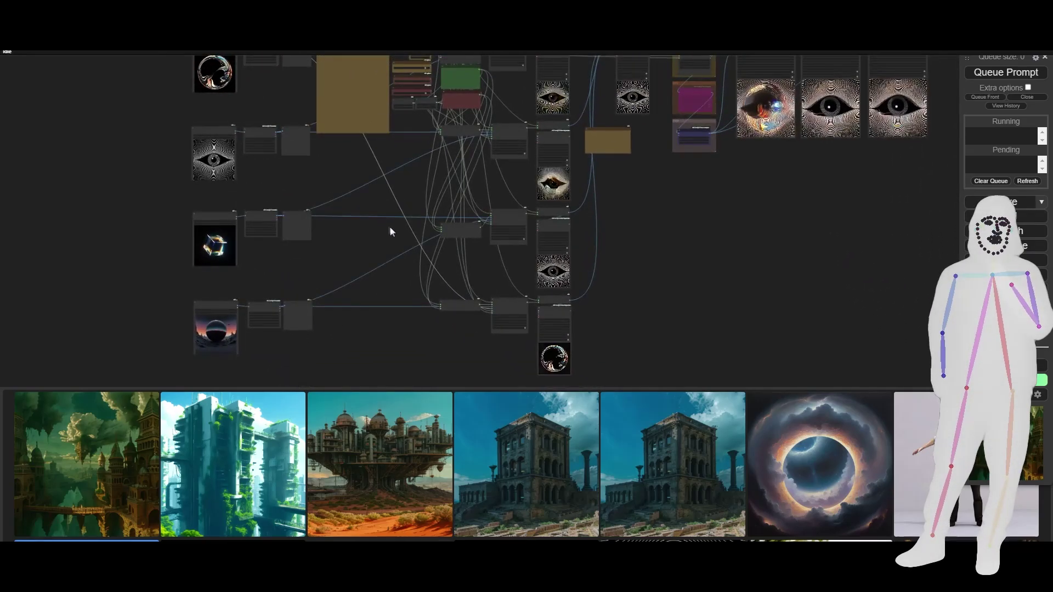
scroll(390, 231, down, 2)
scroll(290, 151, up, 15)
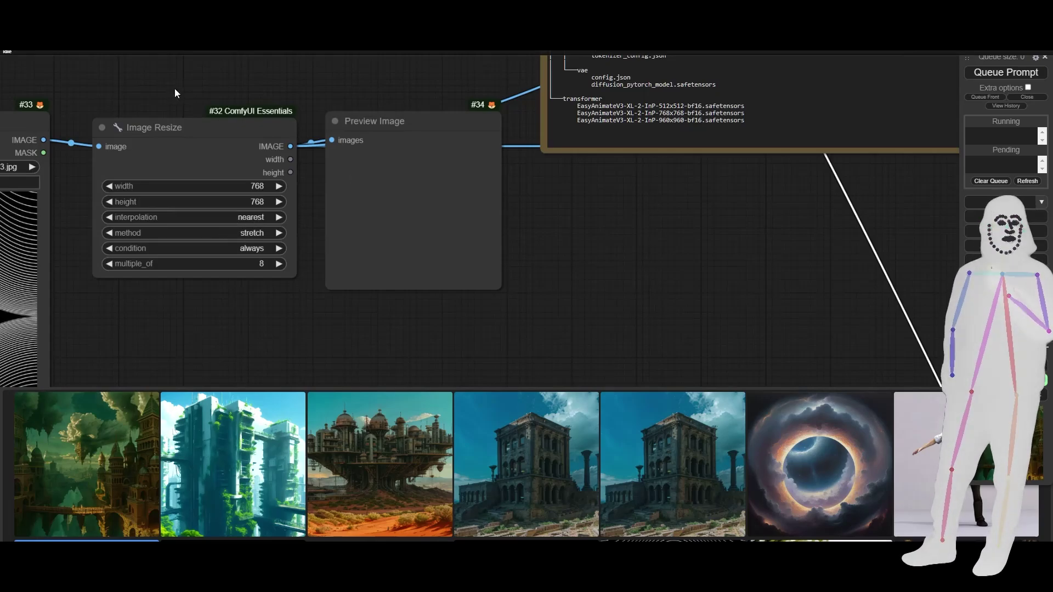
scroll(185, 103, down, 10)
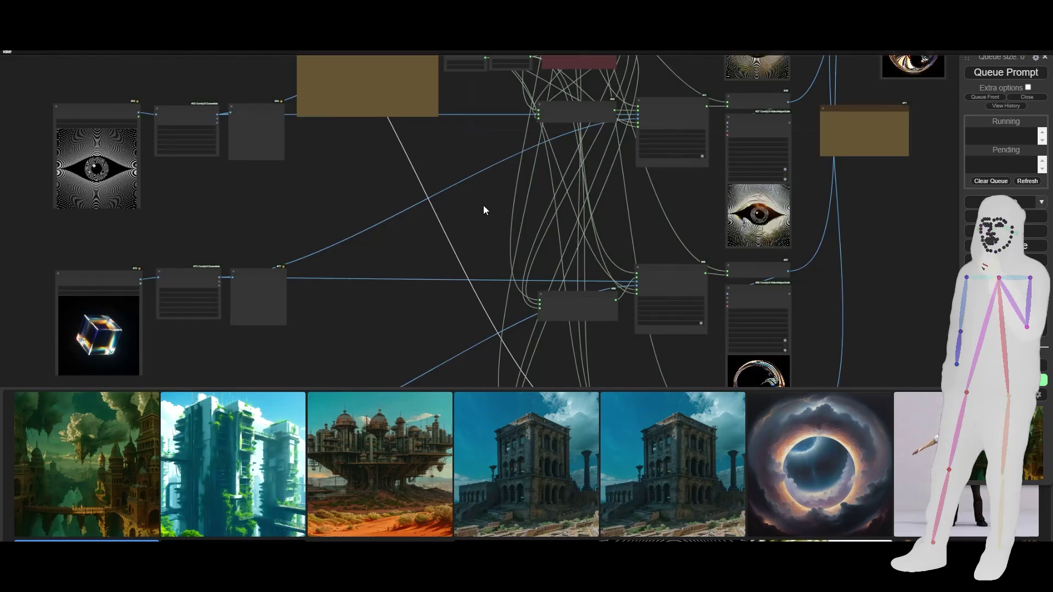
drag(483, 210, 261, 330)
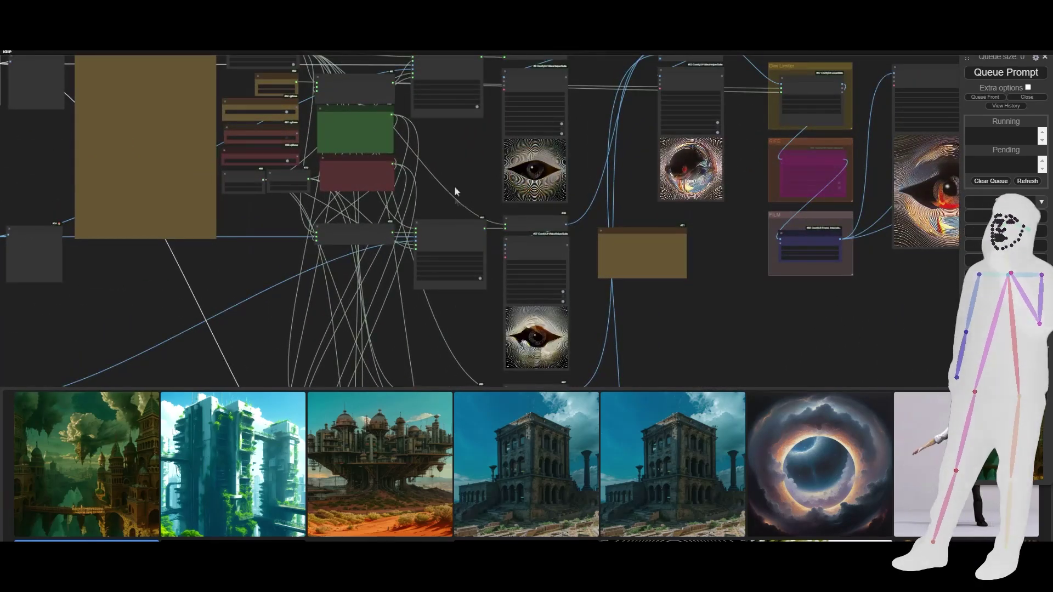
drag(639, 323, 575, 130)
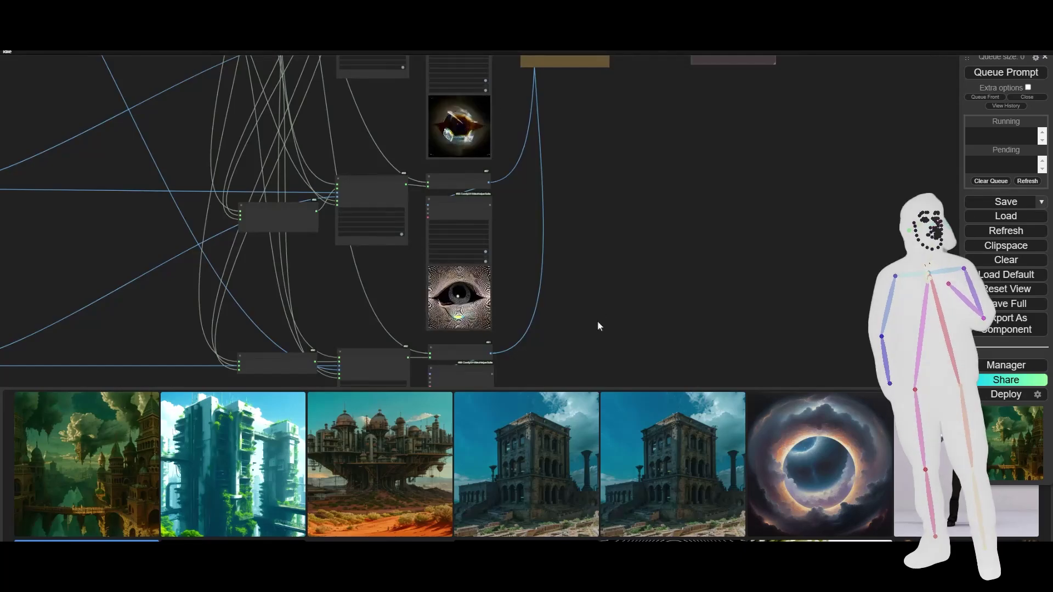
drag(597, 327, 600, 183)
drag(489, 350, 491, 359)
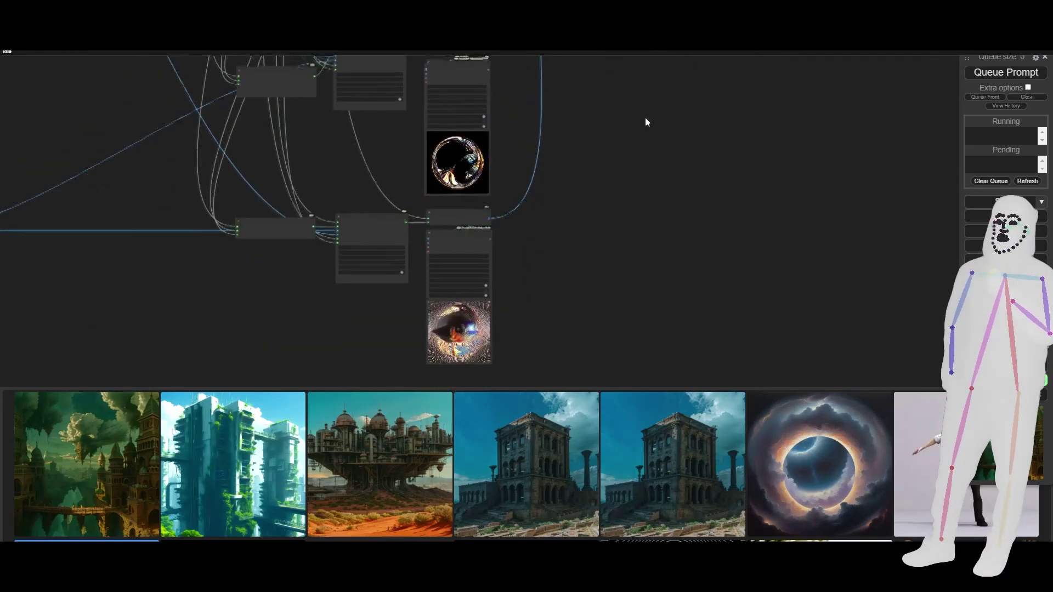
drag(645, 122, 587, 122)
drag(507, 148, 459, 201)
scroll(466, 137, up, 2)
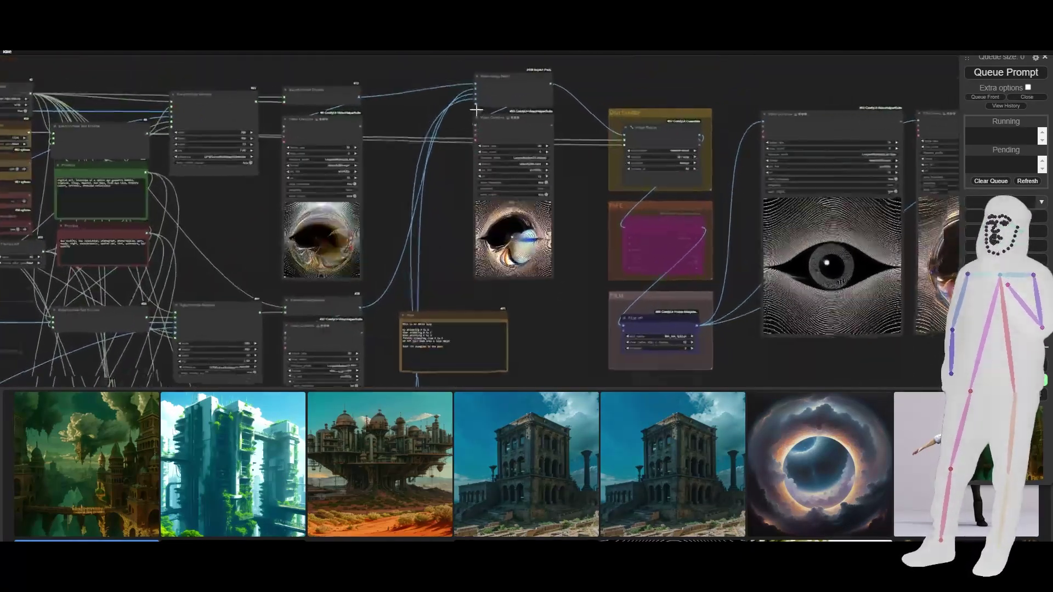
scroll(476, 110, up, 10)
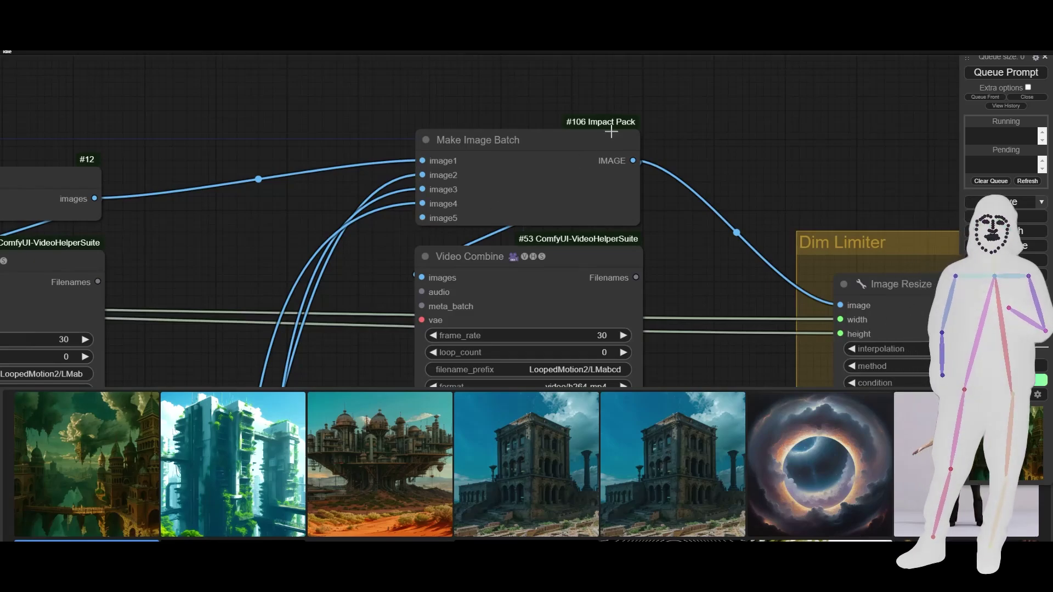
drag(647, 238, 558, 210)
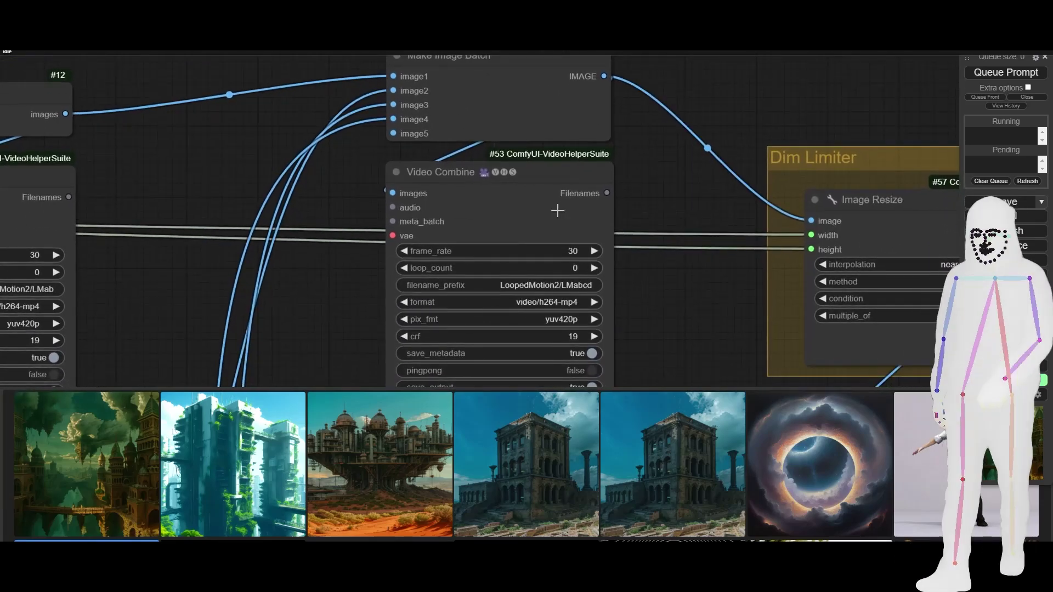
scroll(510, 243, down, 5)
scroll(618, 295, up, 3)
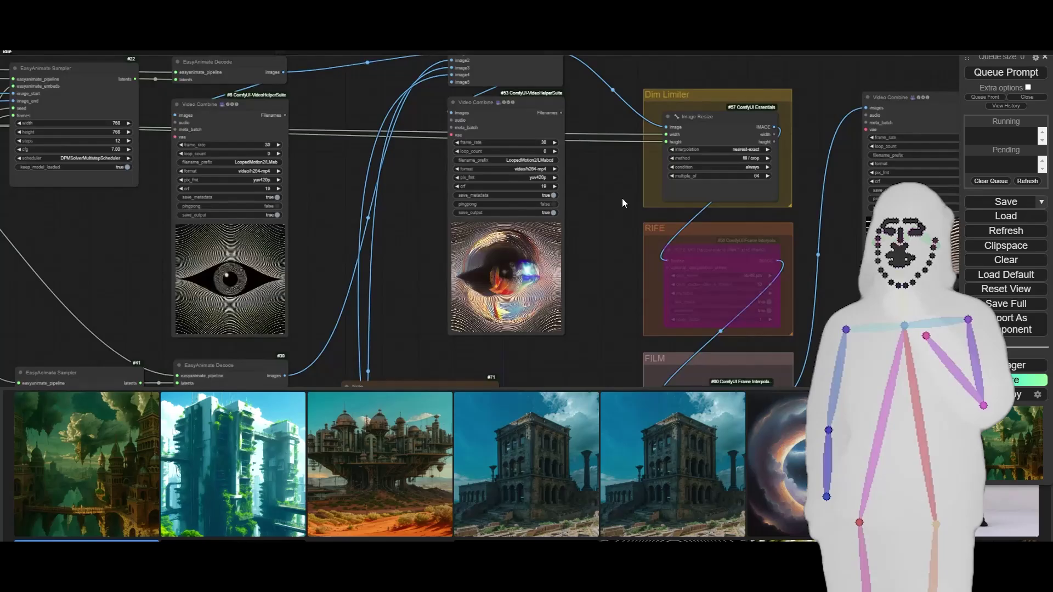
scroll(554, 278, down, 4)
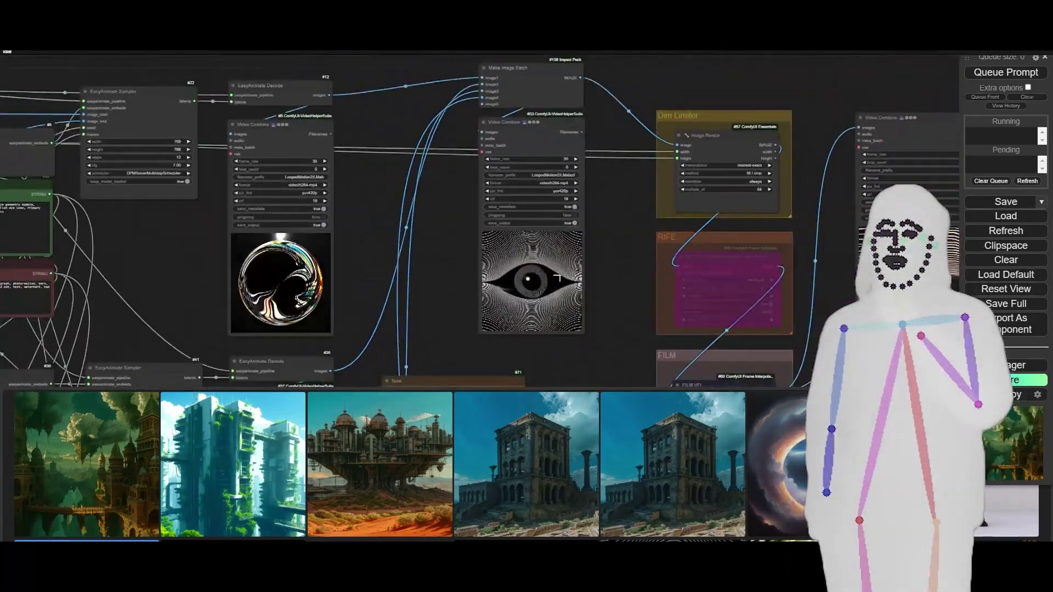
drag(554, 278, 364, 289)
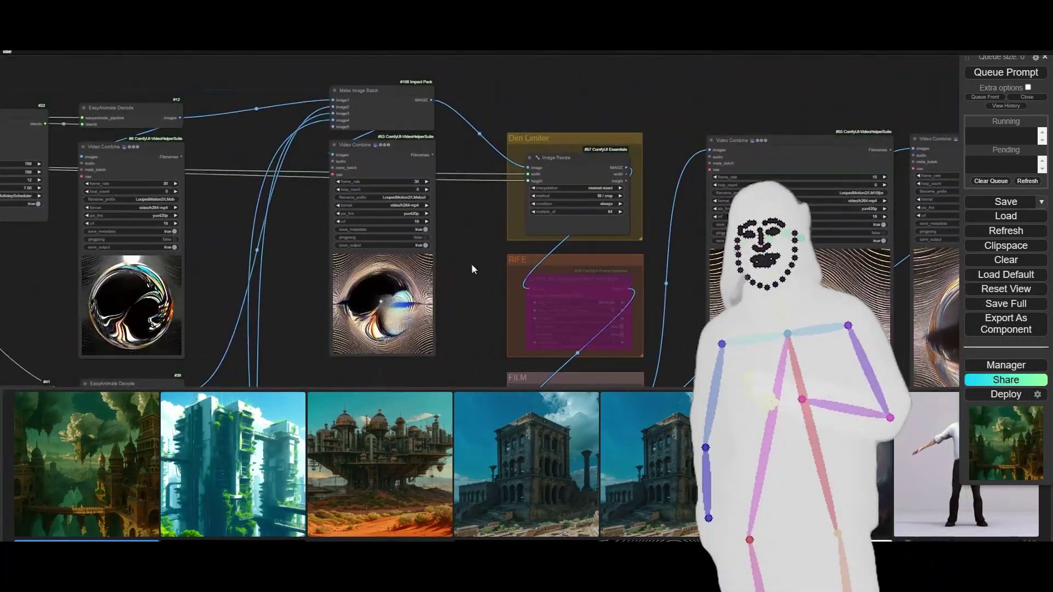
scroll(379, 281, up, 1)
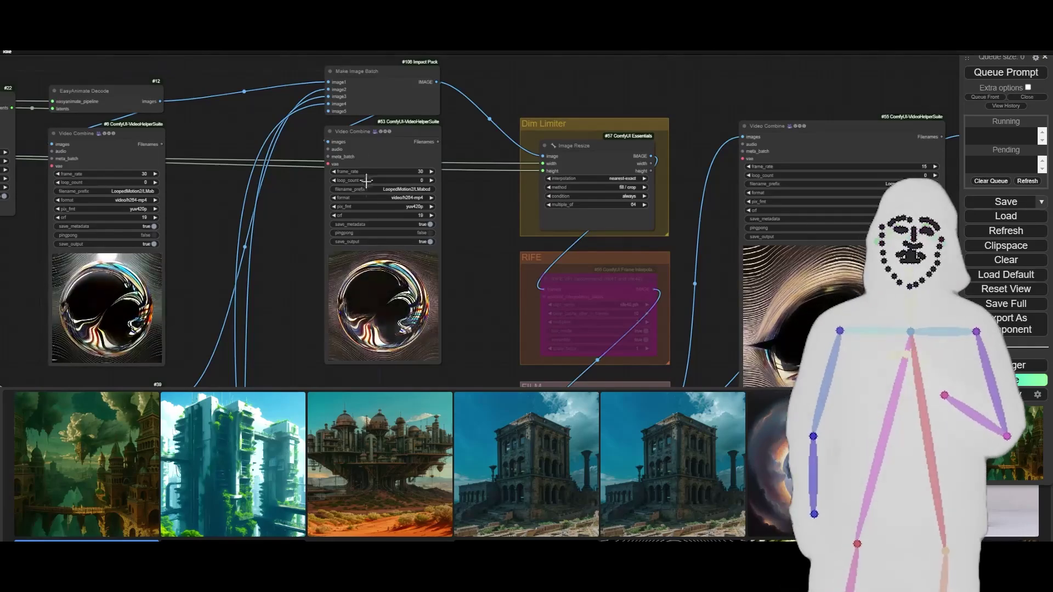
scroll(469, 279, down, 5)
drag(420, 271, 560, 279)
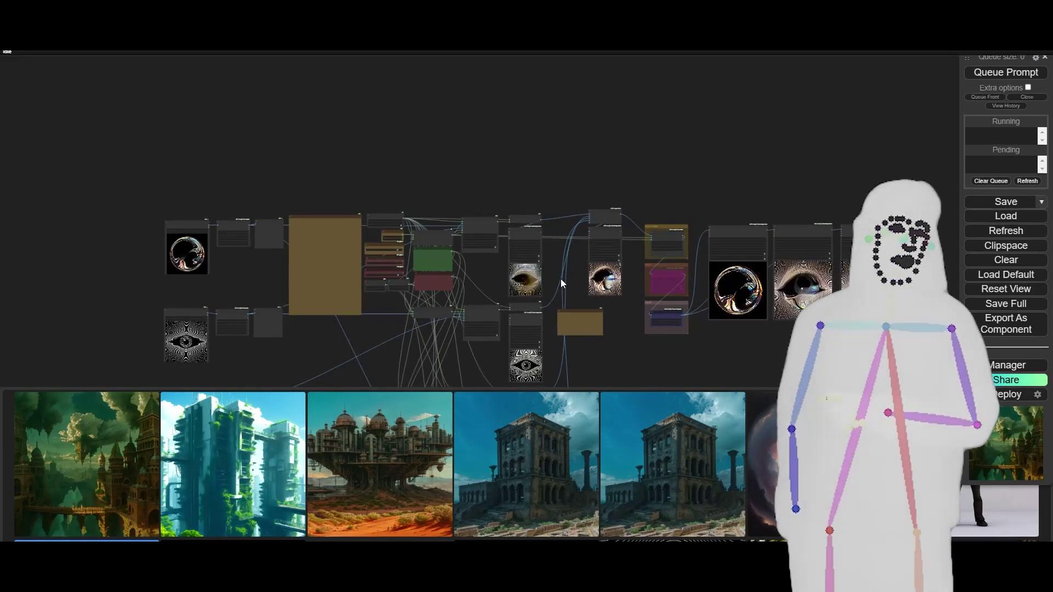
drag(733, 346, 628, 344)
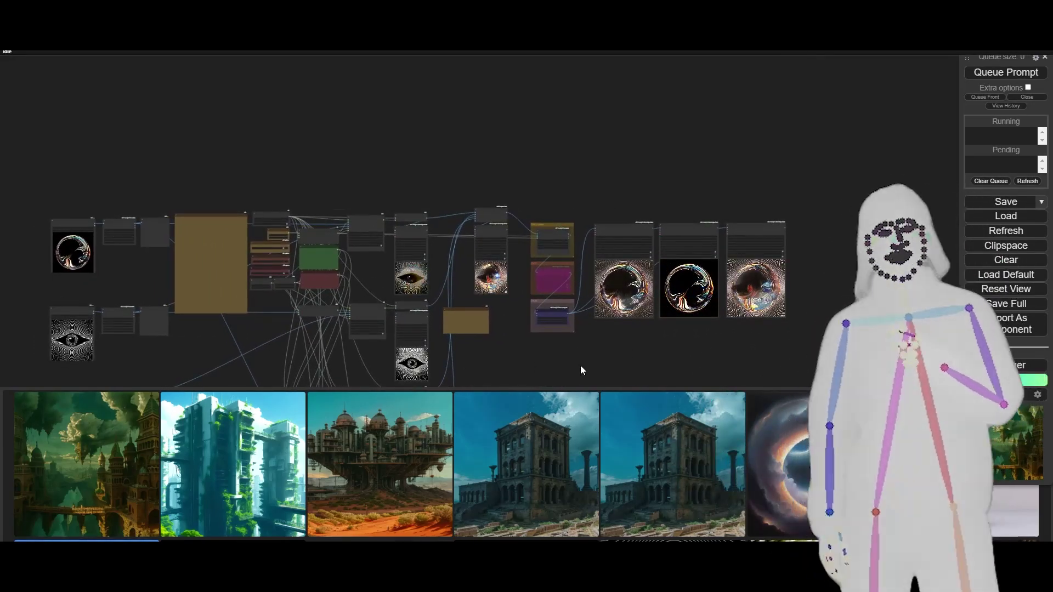
drag(583, 369, 463, 314)
Step: Bypass the first and last Video Combine output nodes with Ctrl+B
scroll(628, 187, up, 6)
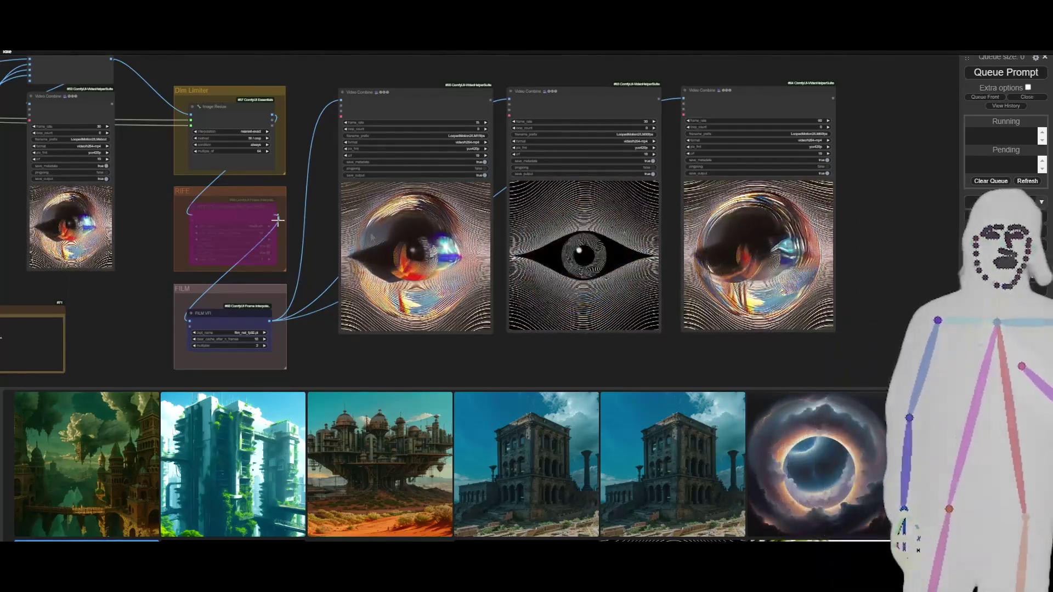
click(258, 148)
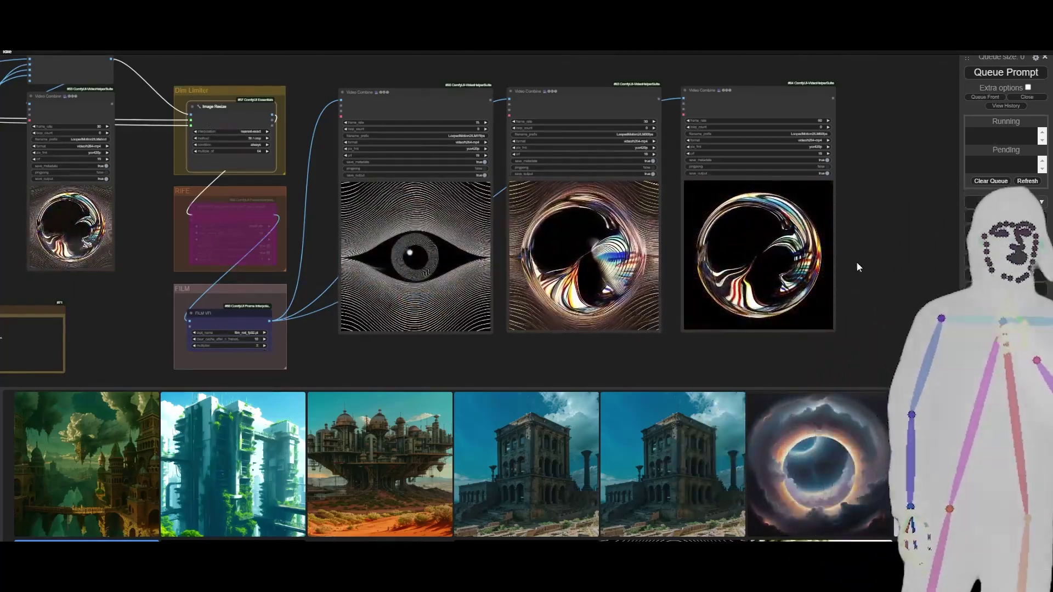
scroll(865, 271, down, 10)
scroll(357, 218, up, 5)
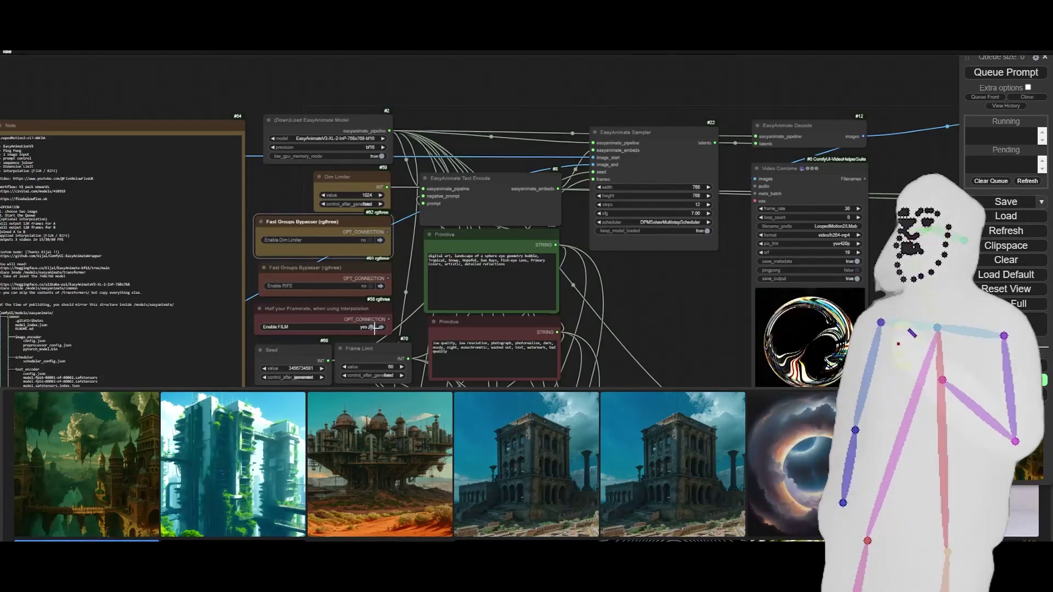
scroll(301, 195, down, 6)
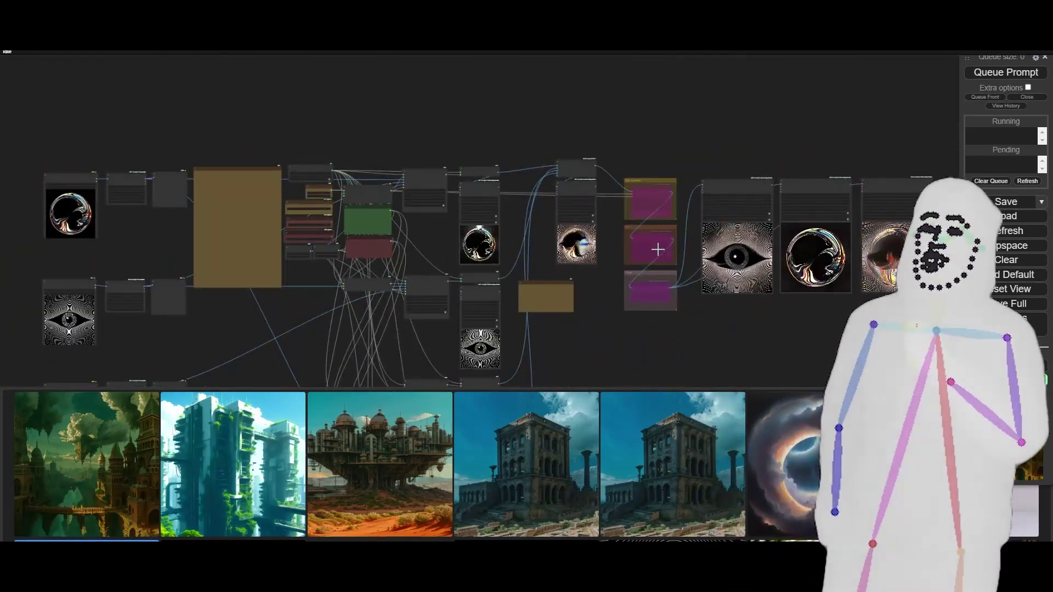
drag(751, 321, 614, 236)
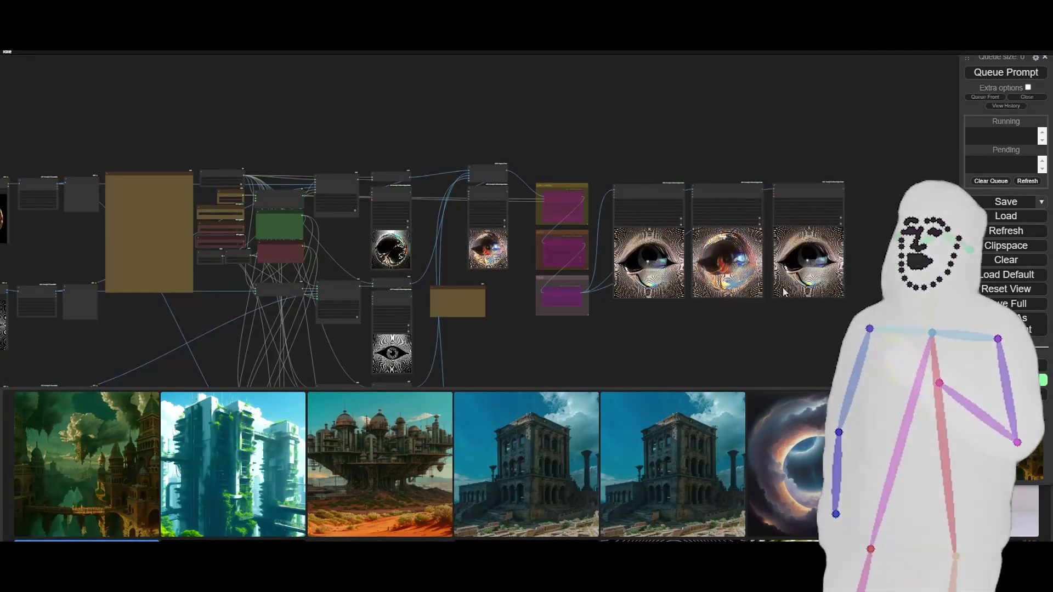
click(647, 194)
key(ctrl+b)
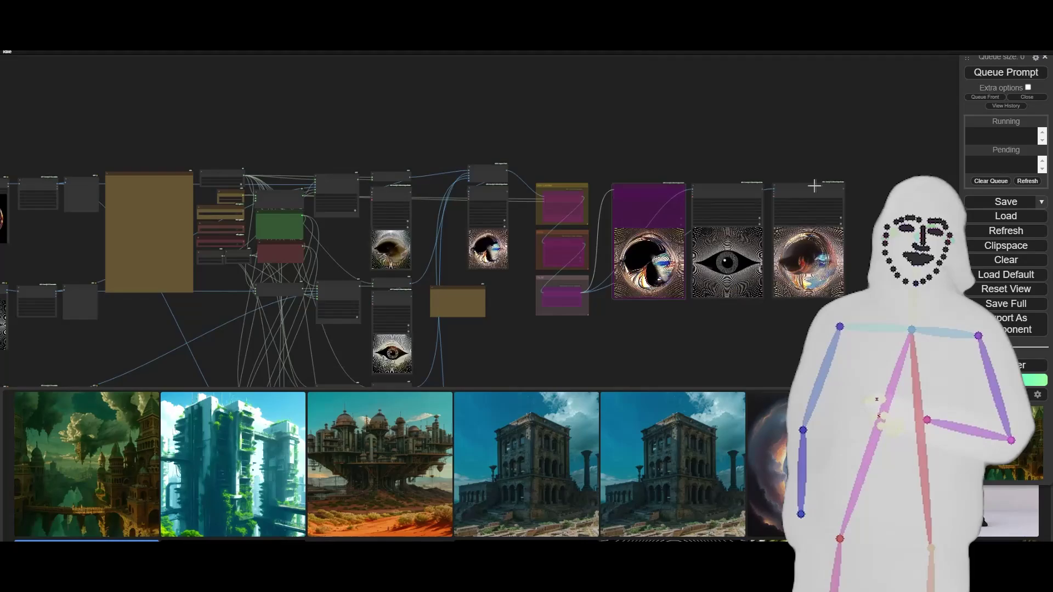
click(814, 186)
key(ctrl+b)
Step: Re-enable the first Video Combine output with Ctrl+B
scroll(759, 229, up, 3)
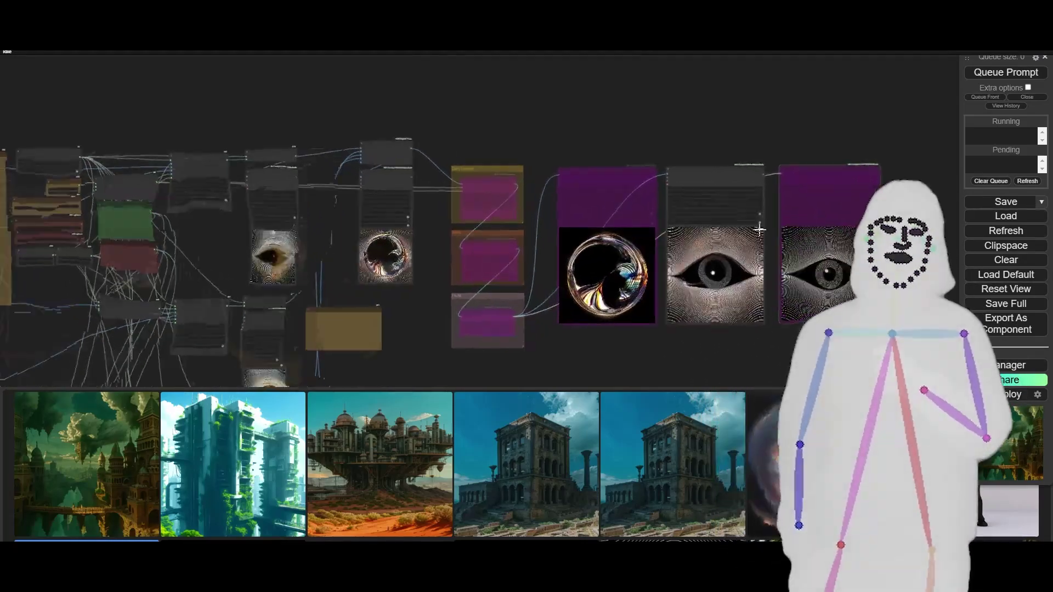
scroll(758, 229, up, 3)
drag(721, 237, 692, 215)
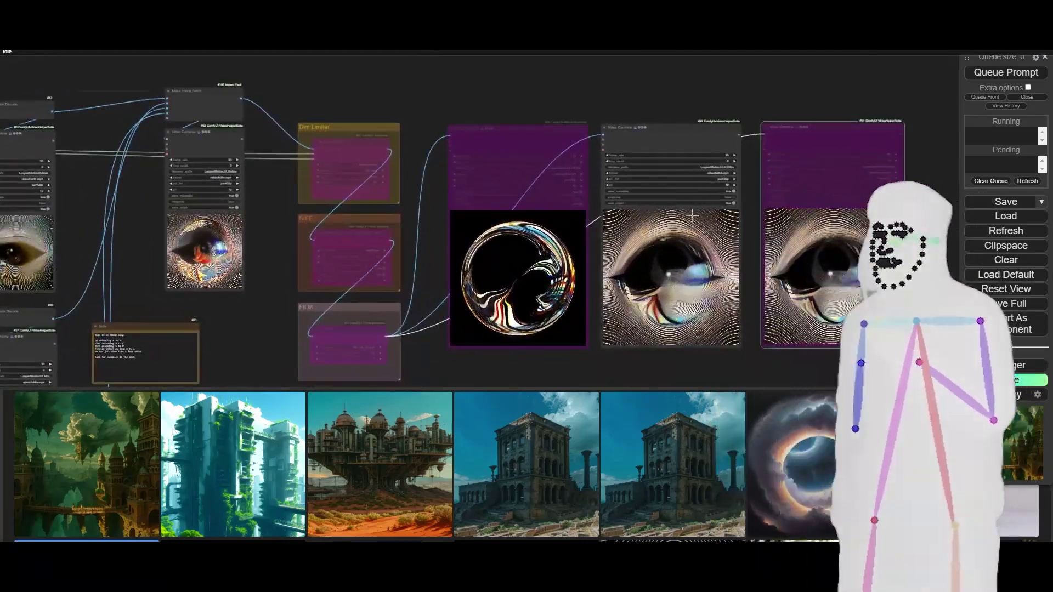
click(512, 130)
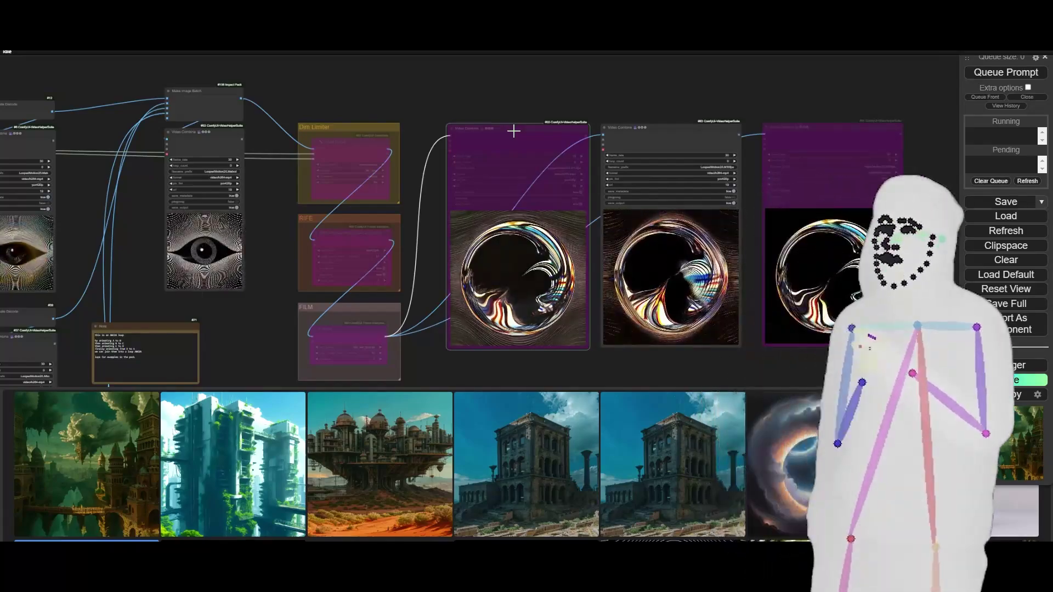
key(ctrl+b)
Step: Enter 60 as the frame_rate of the last Video Combine output
click(808, 153)
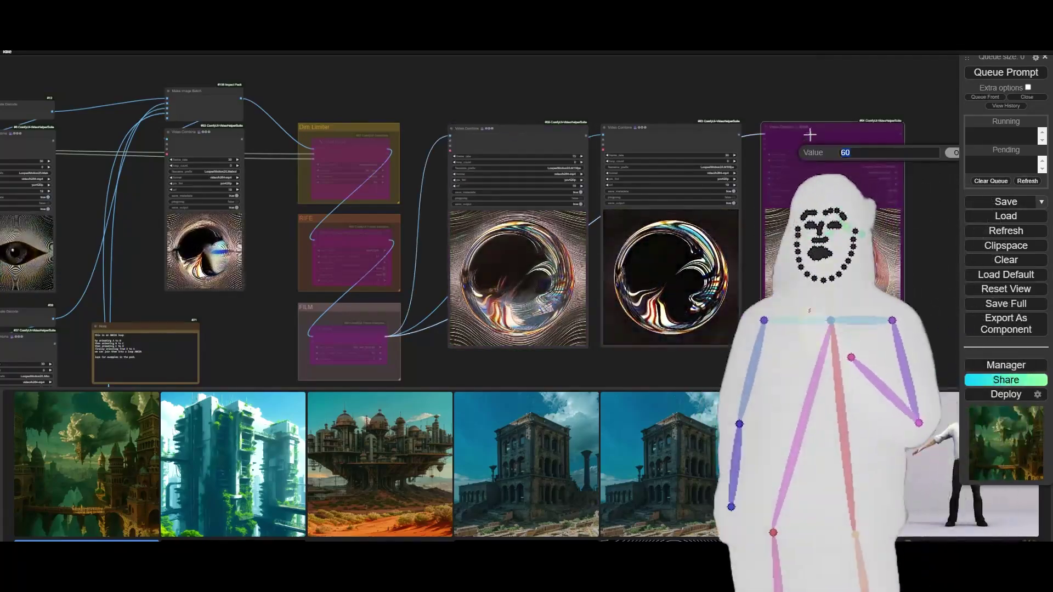
click(922, 153)
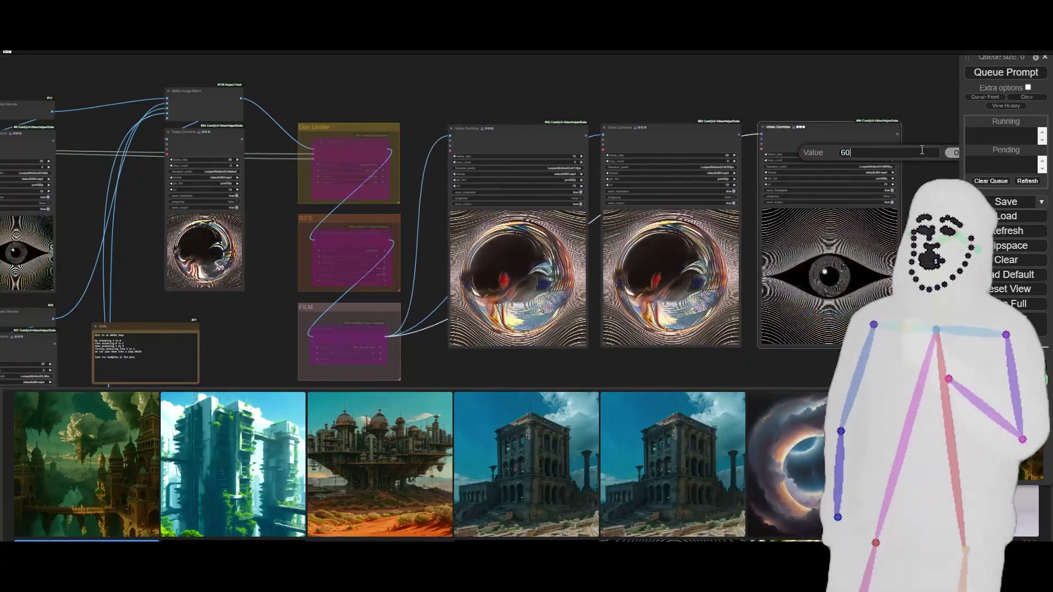
key(Return)
scroll(910, 153, down, 4)
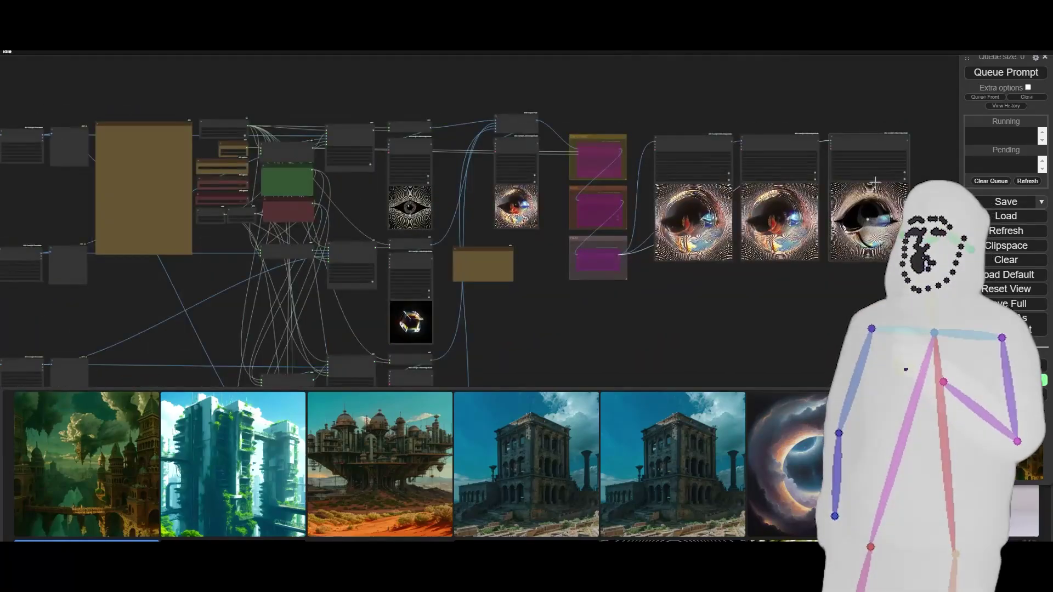
scroll(711, 336, down, 5)
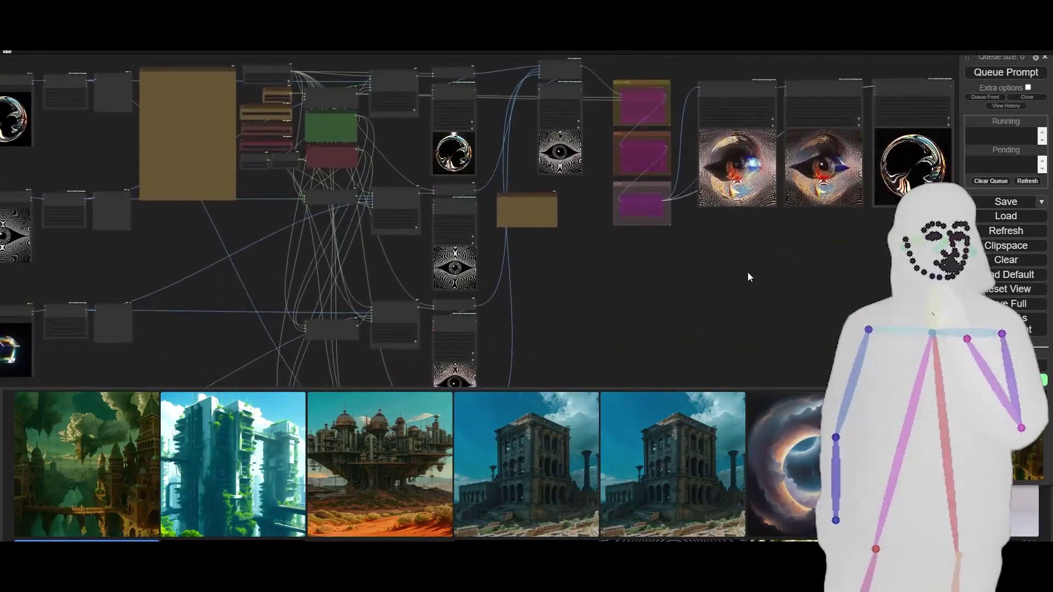
drag(748, 265, 698, 260)
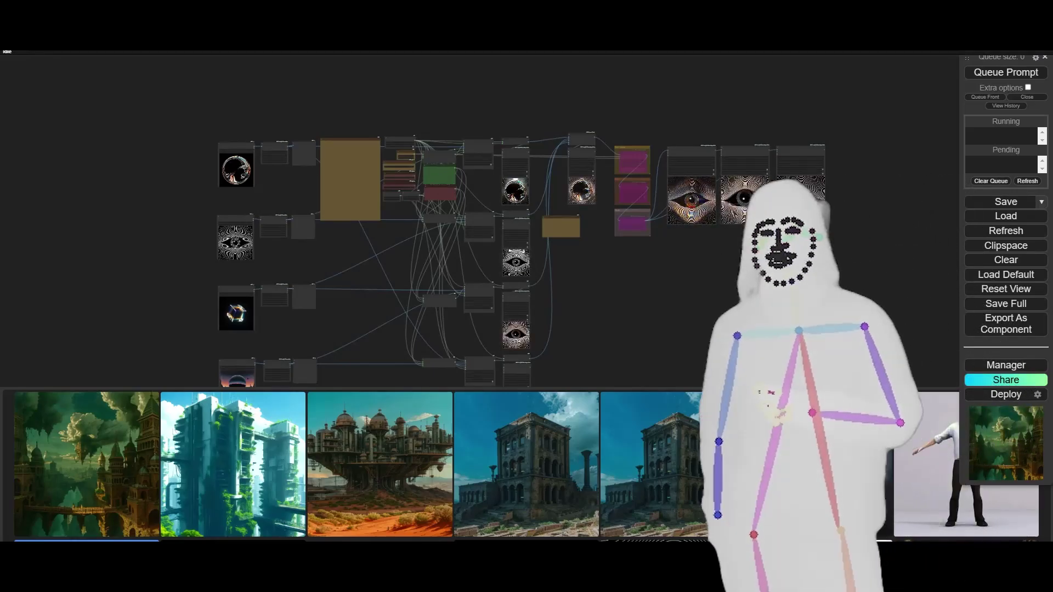
Step: Lower the third Video Combine node's frame_rate from 61 to 60 with its left arrow
scroll(723, 189, up, 4)
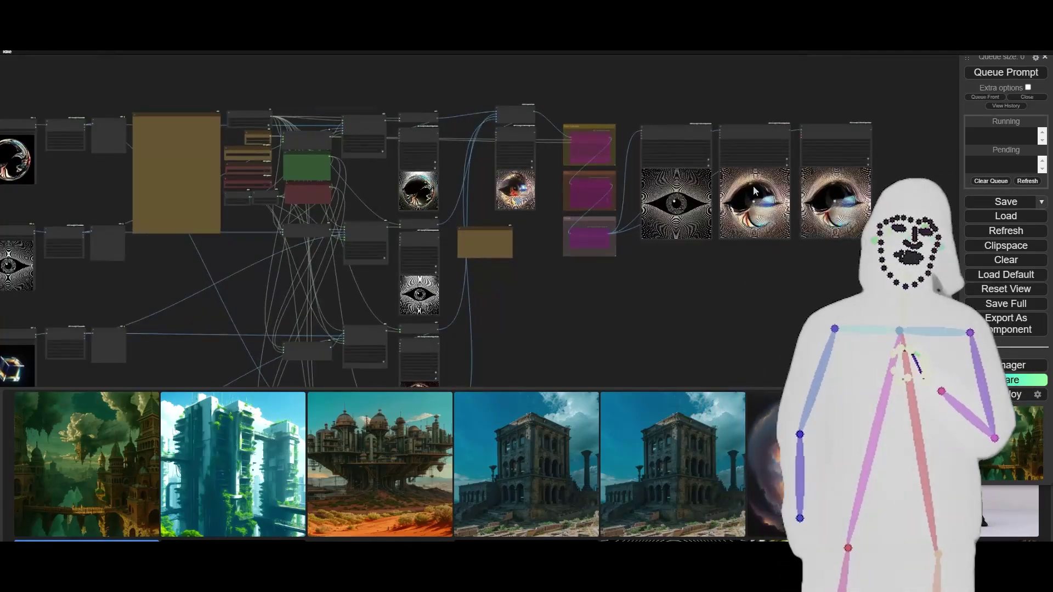
scroll(878, 247, up, 2)
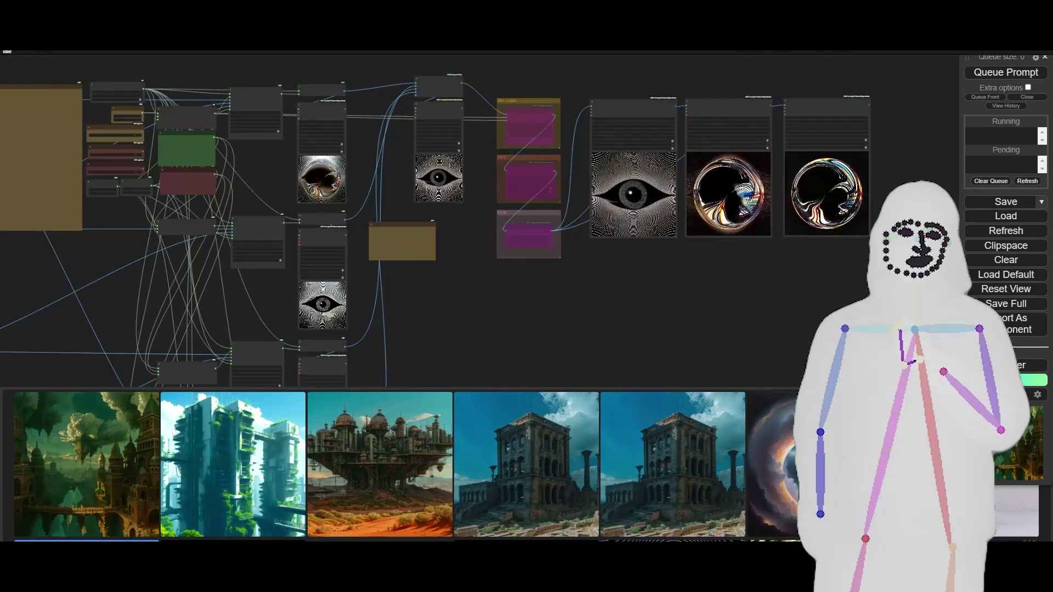
scroll(776, 125, up, 10)
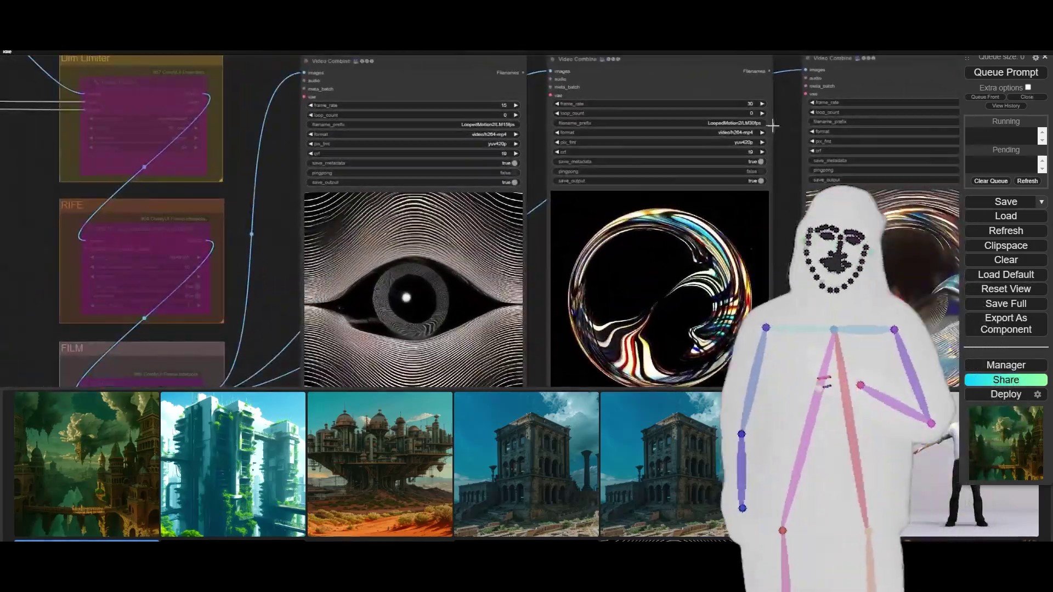
drag(767, 150, 663, 160)
click(908, 121)
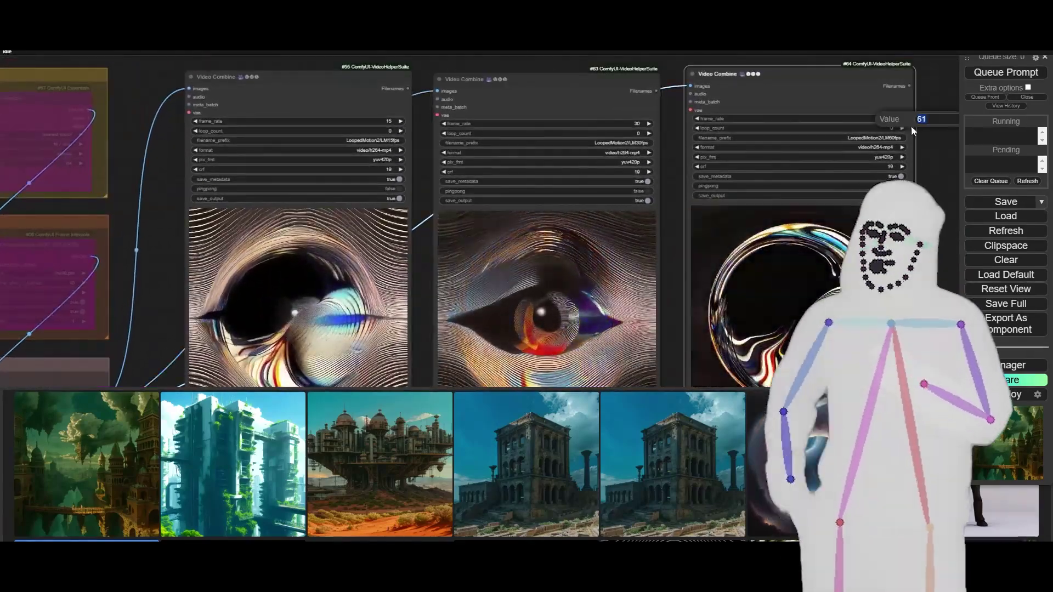
drag(902, 130, 903, 129)
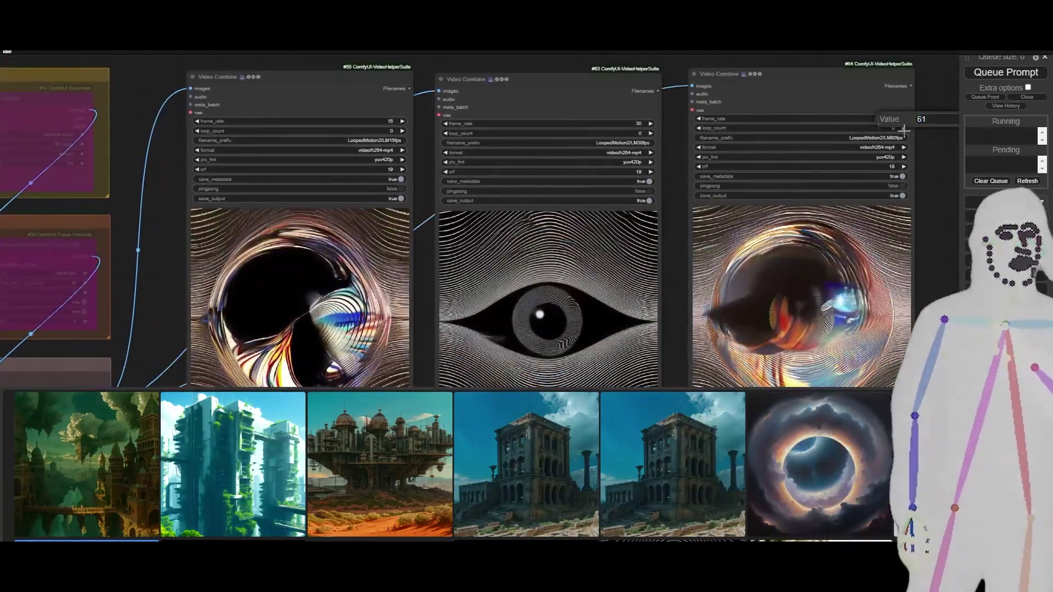
click(912, 129)
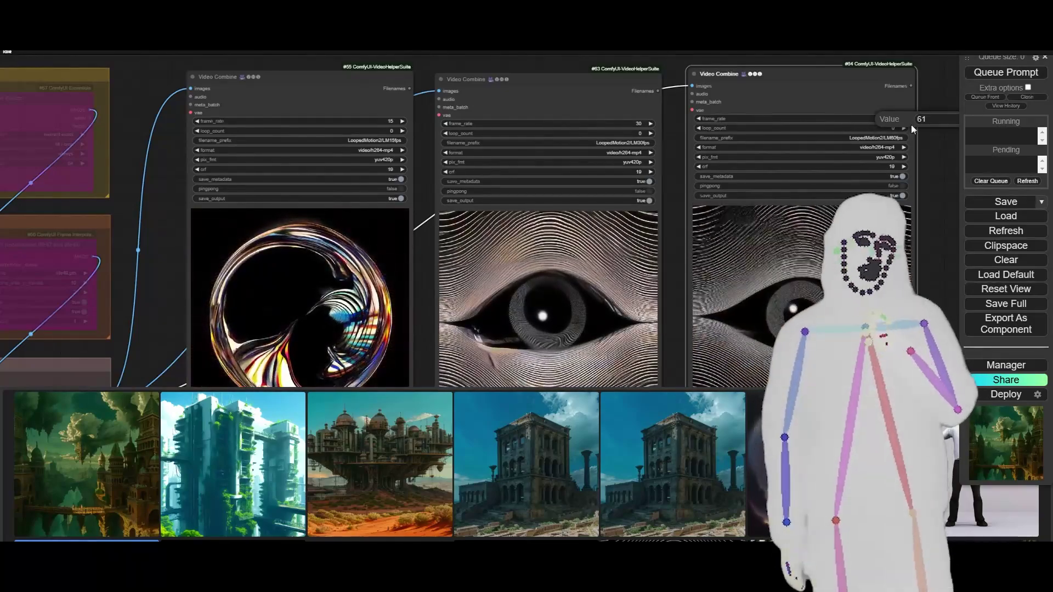
click(698, 119)
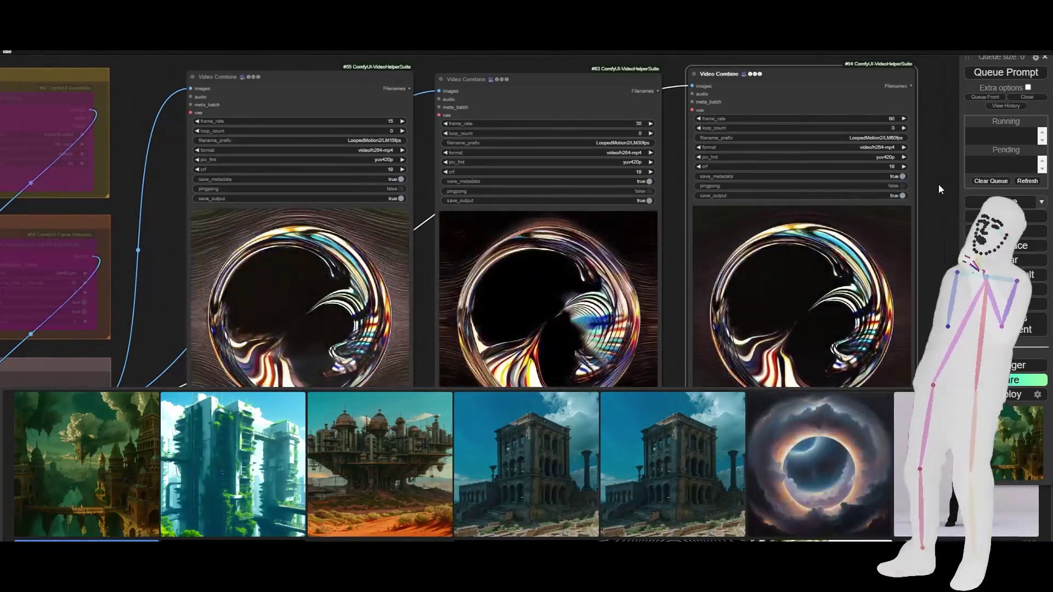
Step: Zoom out to watch the eye and chrome-bubble loop across previews and all three outputs
scroll(938, 184, down, 5)
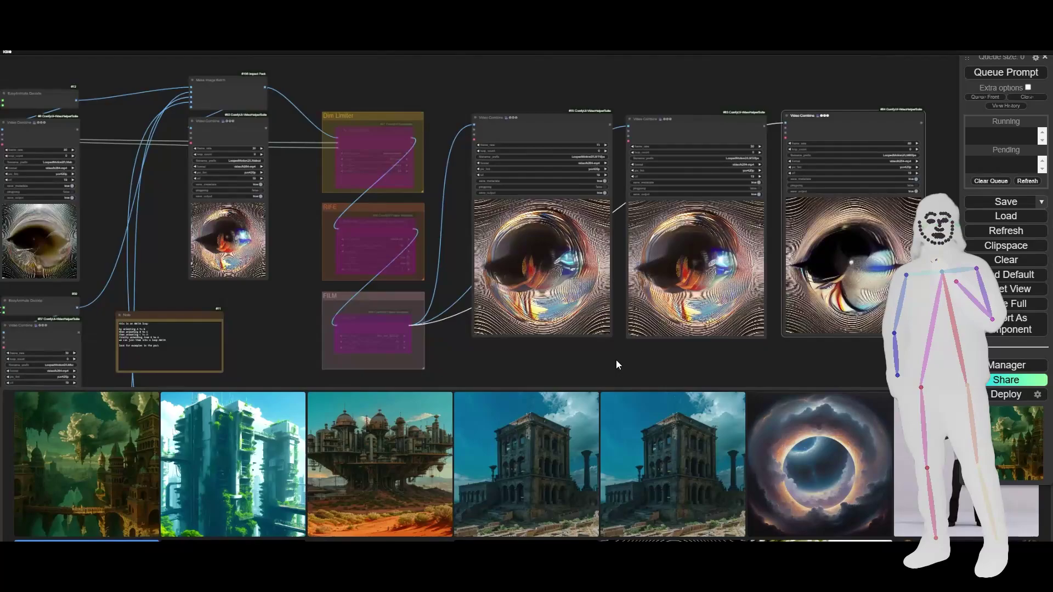
drag(621, 365, 651, 329)
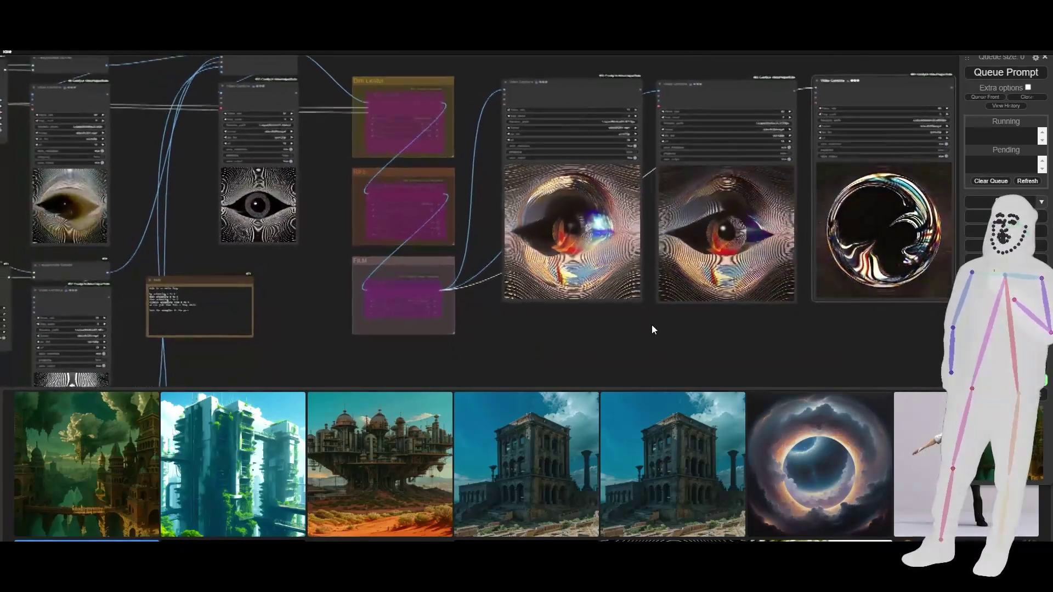
scroll(646, 305, down, 6)
drag(594, 348, 623, 216)
scroll(756, 287, down, 5)
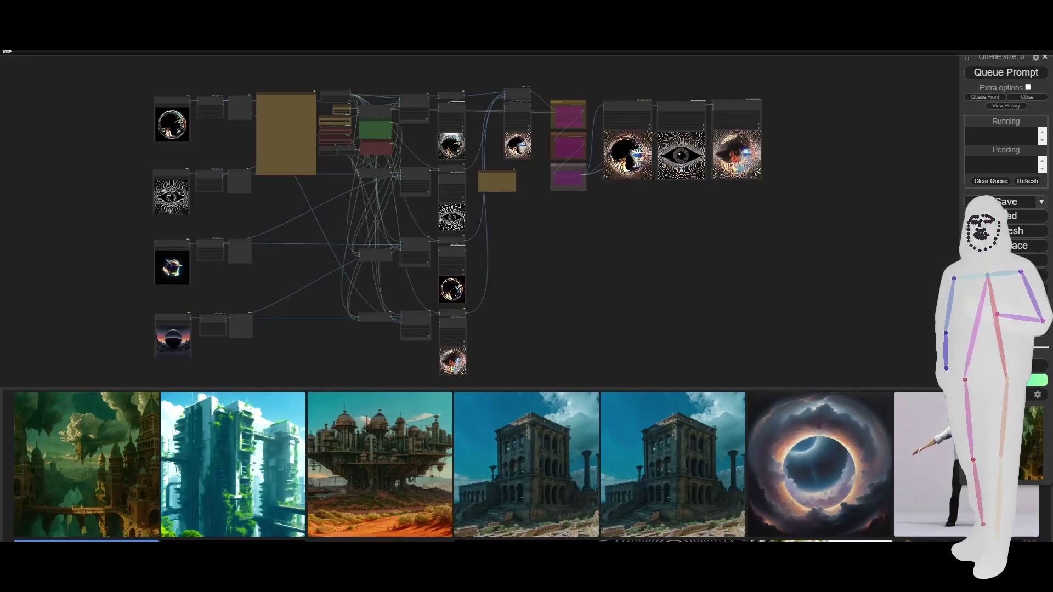
drag(355, 262, 534, 262)
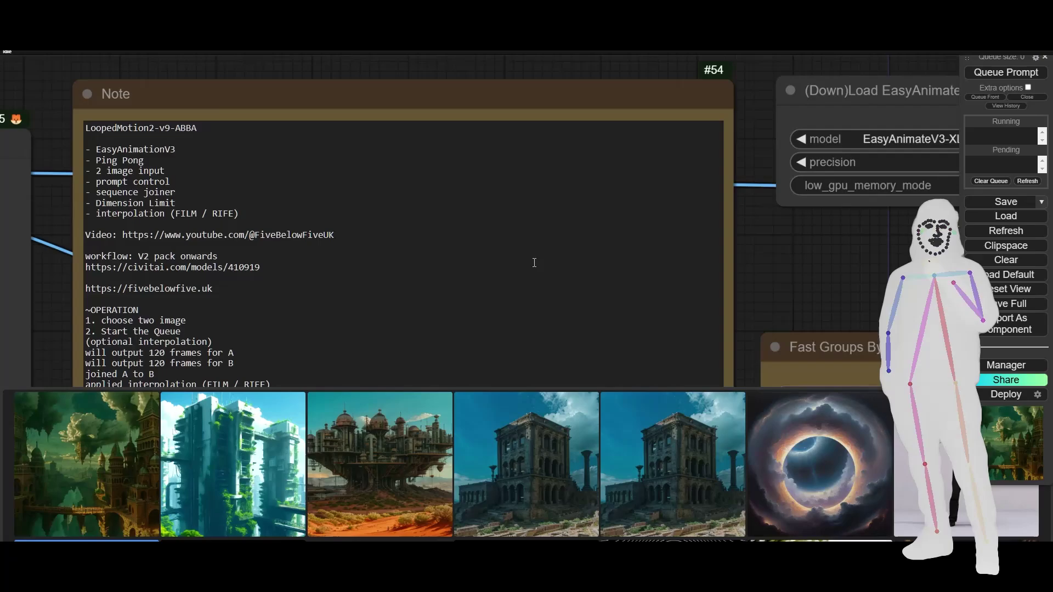
scroll(65, 146, down, 10)
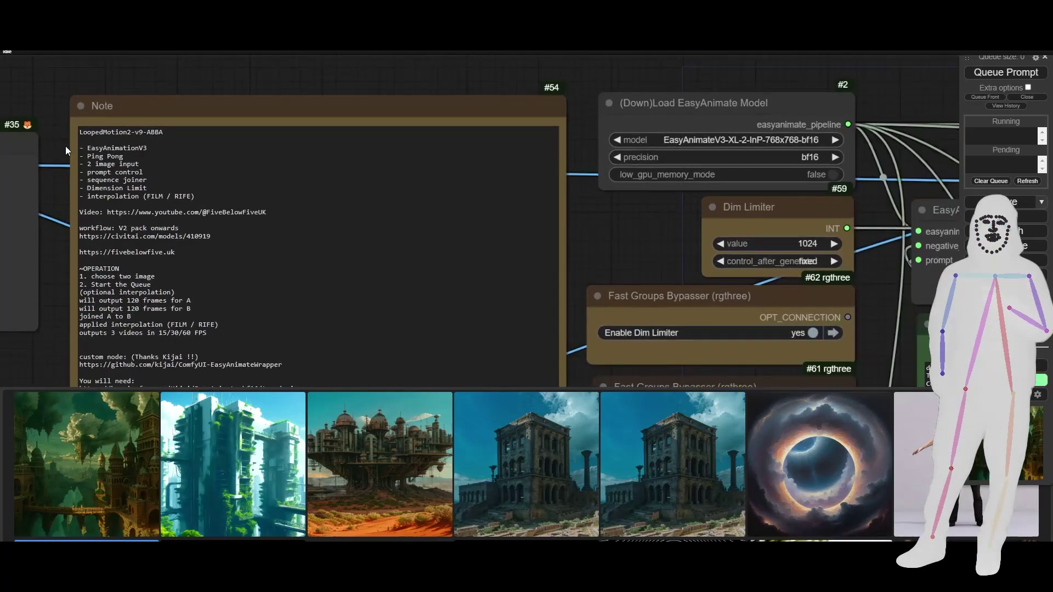
scroll(32, 224, down, 5)
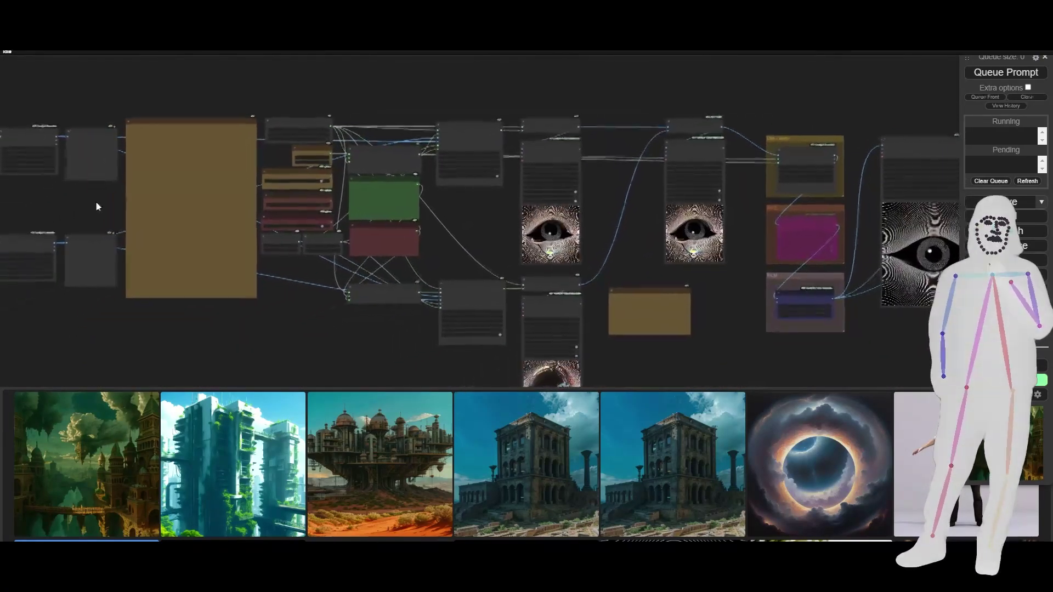
drag(122, 289, 161, 266)
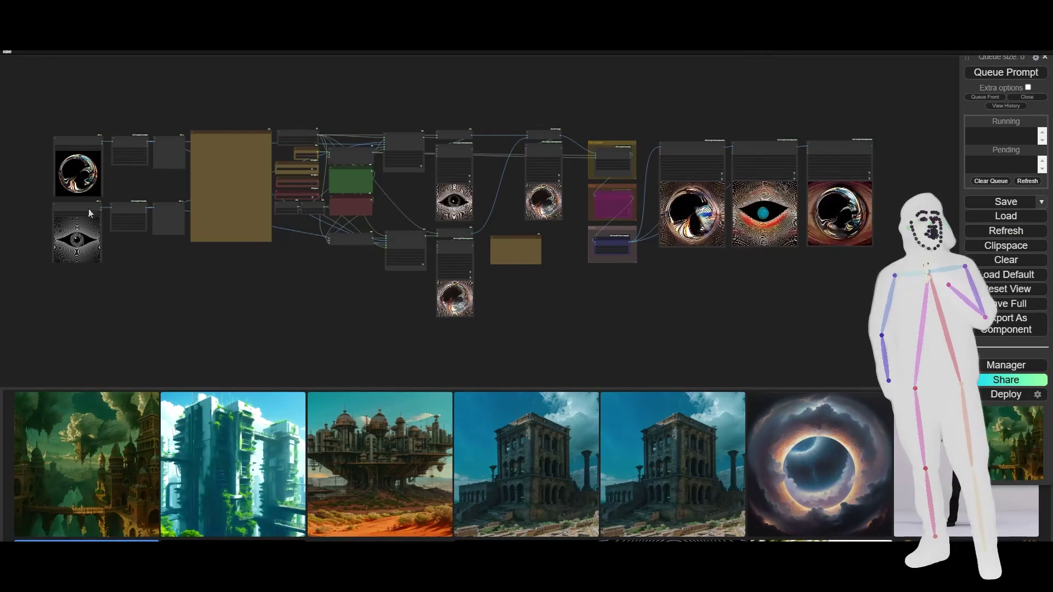
scroll(427, 181, up, 5)
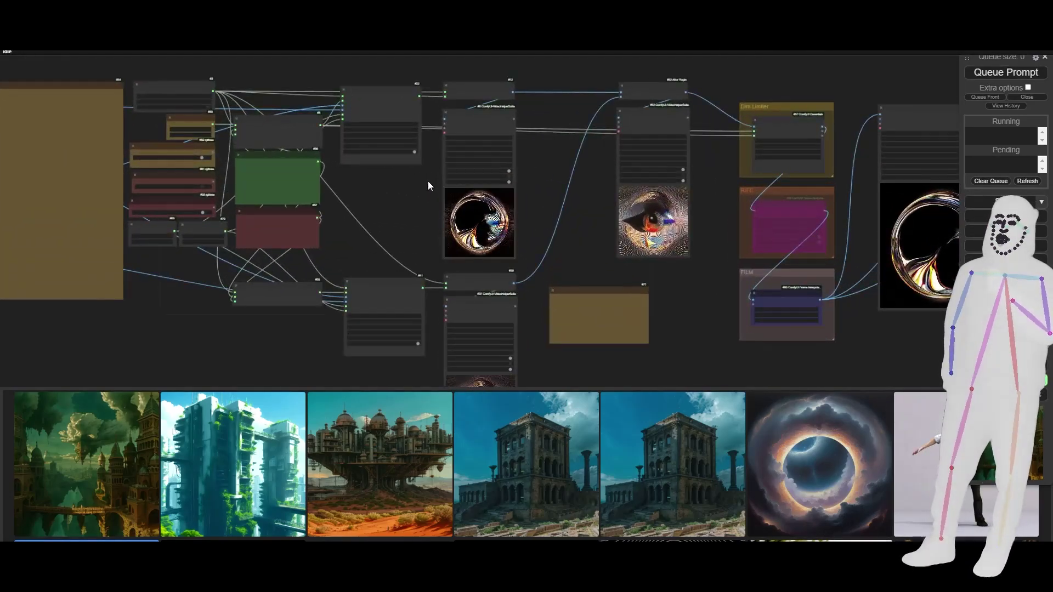
drag(404, 228, 413, 143)
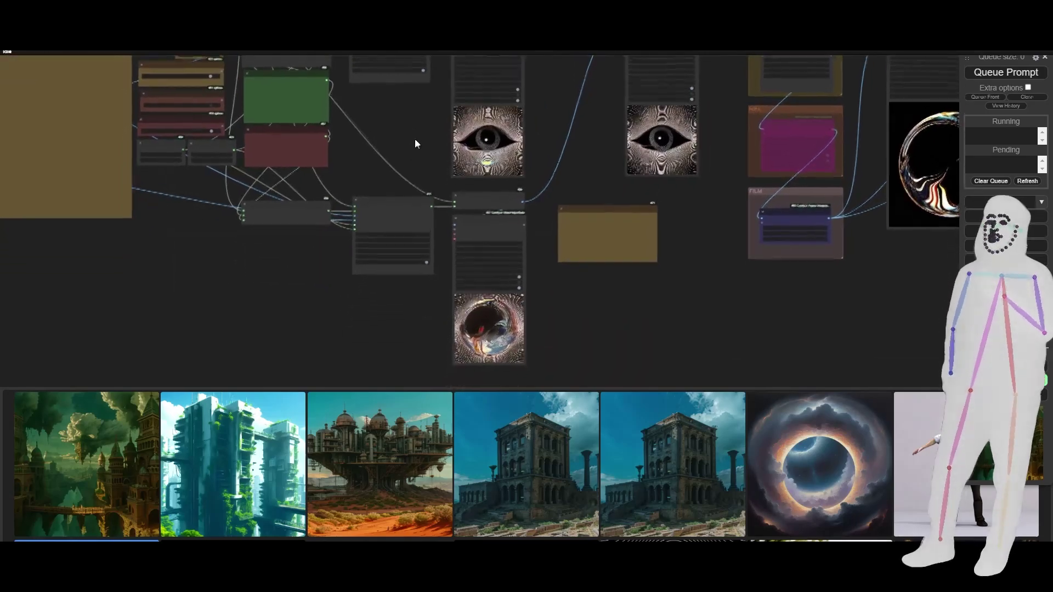
scroll(640, 313, down, 4)
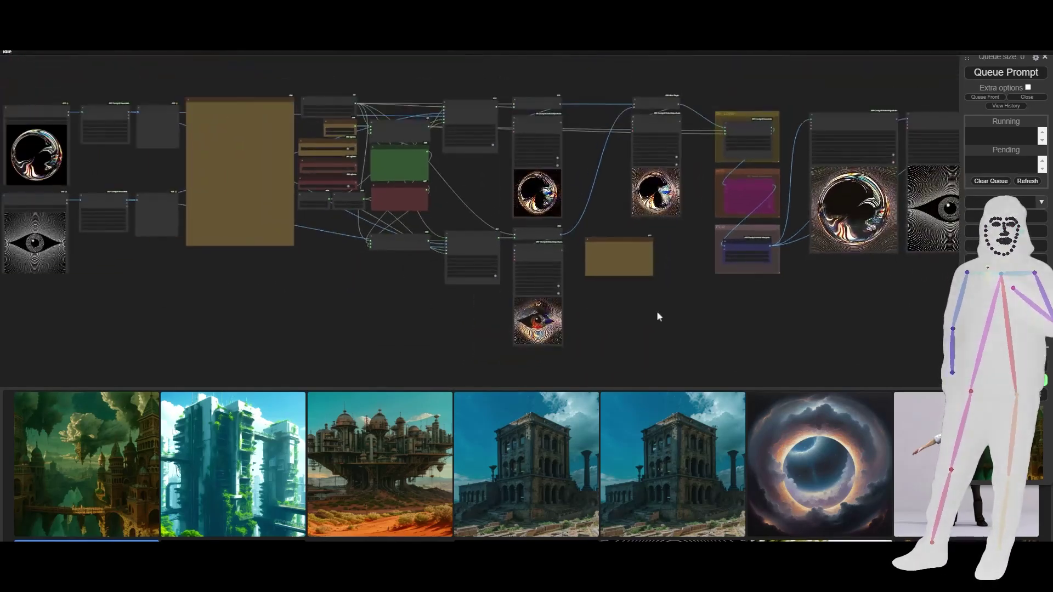
mouse_move(657, 316)
mouse_down()
mouse_move(628, 319)
mouse_move(658, 320)
mouse_up()
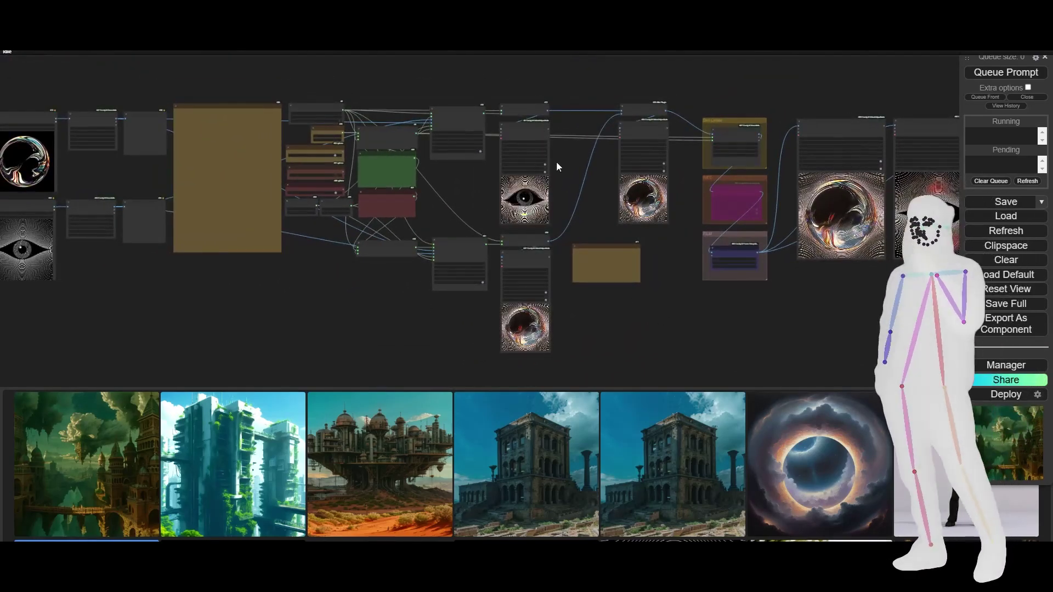
scroll(569, 167, up, 3)
scroll(569, 166, up, 12)
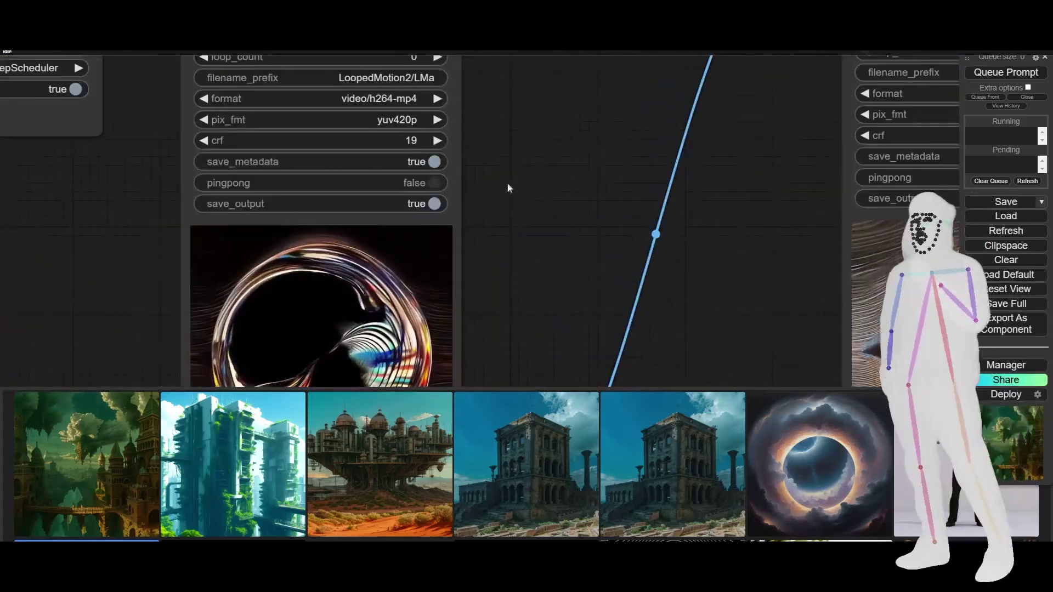
scroll(512, 175, down, 7)
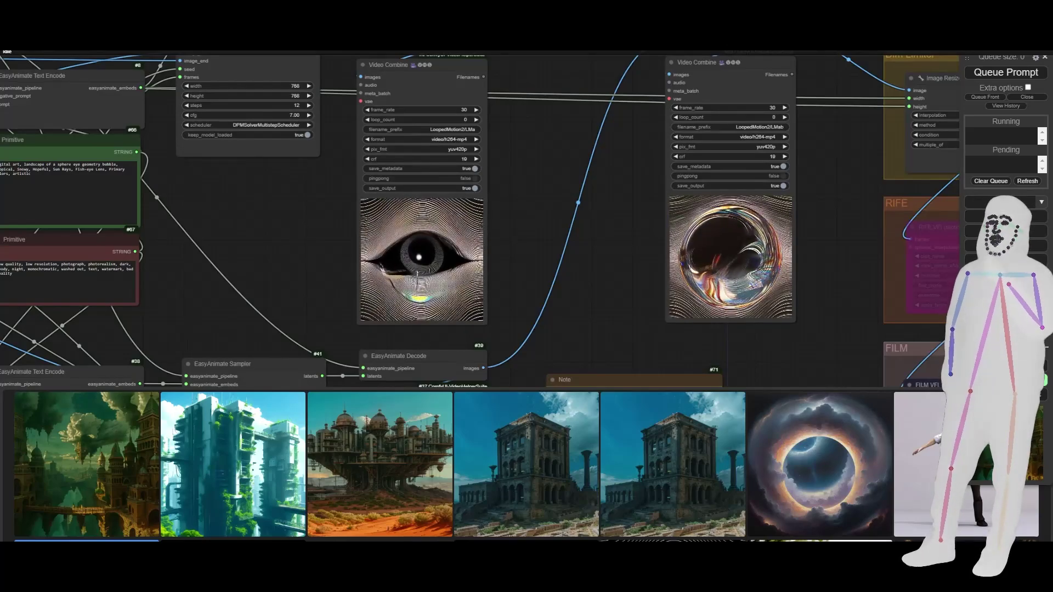
drag(571, 325, 591, 82)
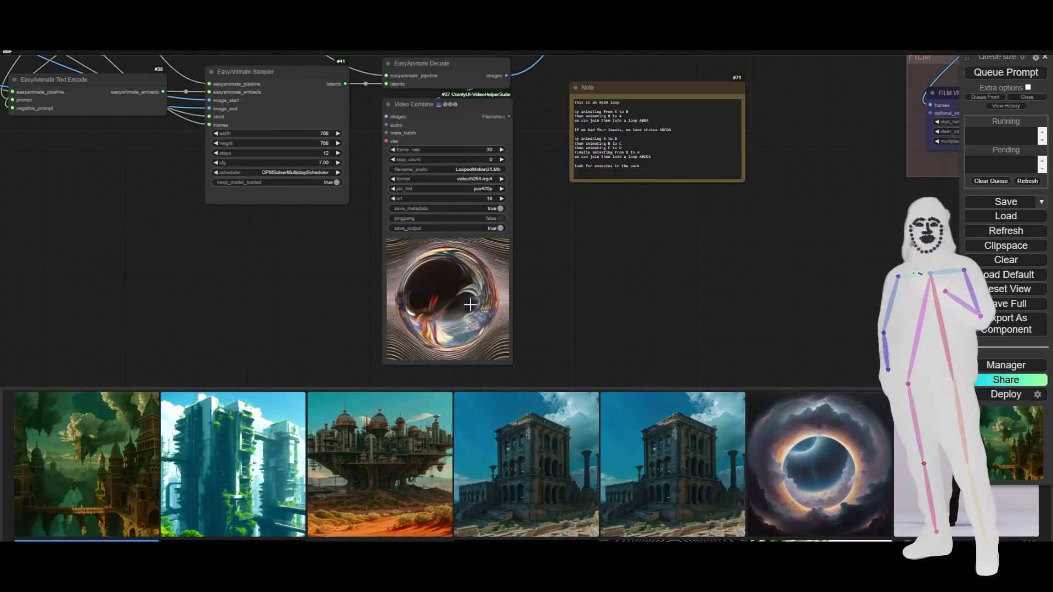
scroll(567, 304, down, 4)
scroll(566, 304, down, 3)
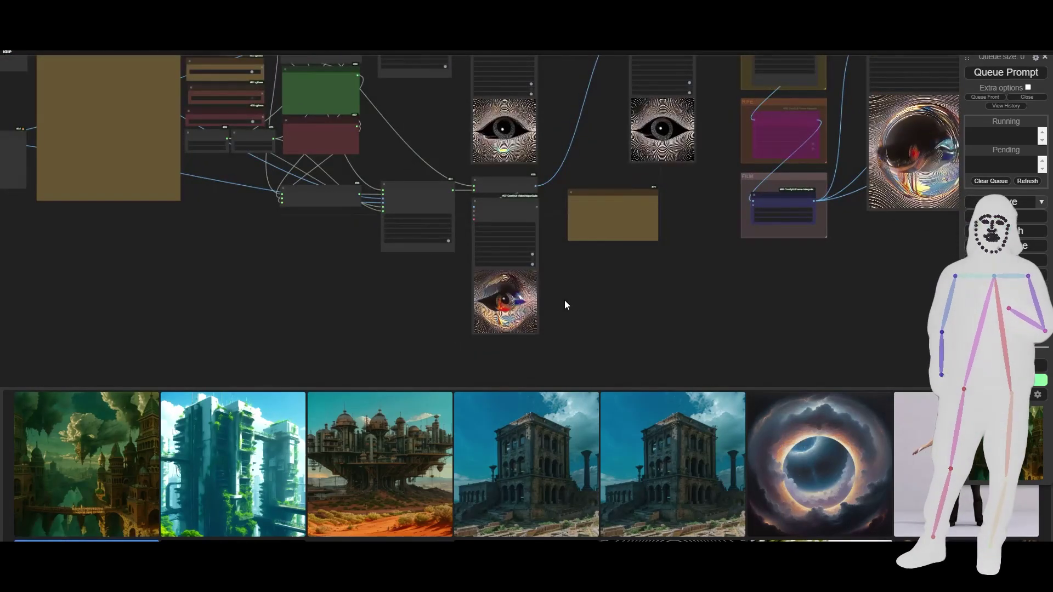
drag(614, 146, 595, 205)
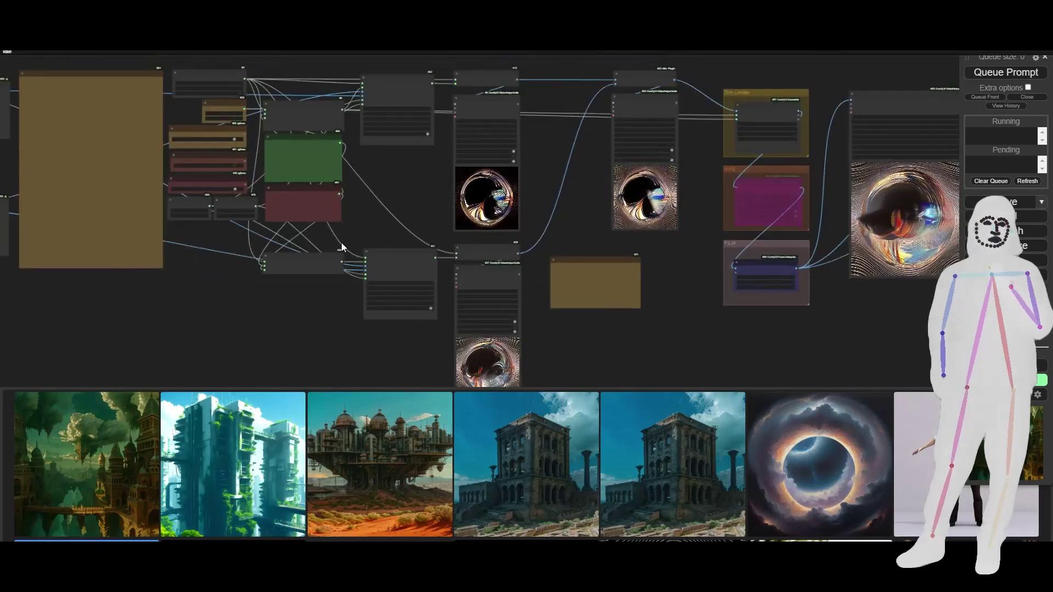
scroll(382, 190, up, 5)
scroll(76, 248, up, 6)
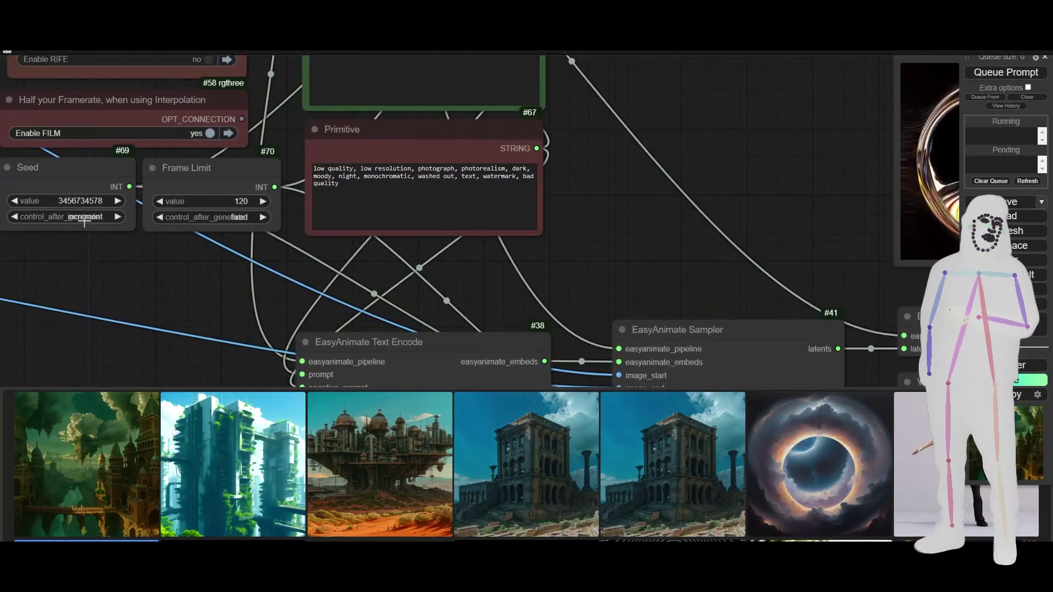
scroll(98, 259, down, 6)
scroll(100, 262, down, 2)
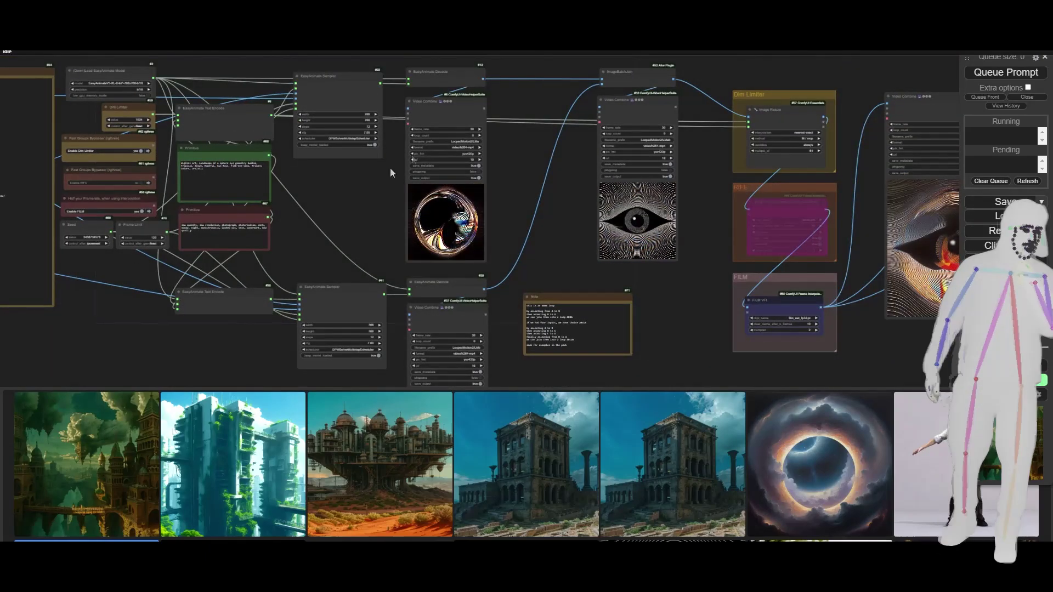
drag(560, 236, 535, 189)
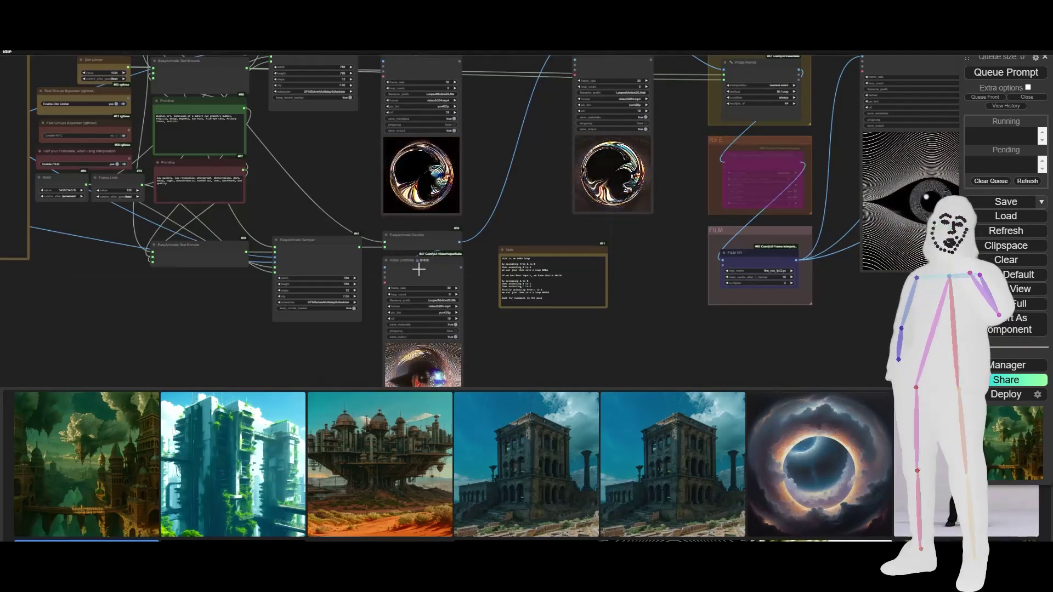
drag(629, 173, 103, 157)
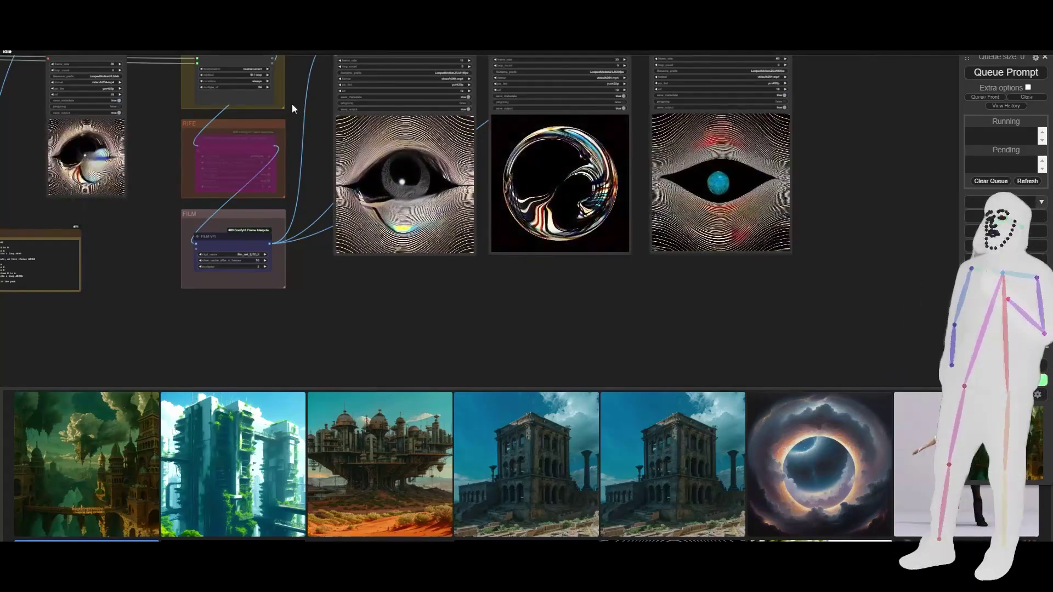
drag(291, 103, 776, 101)
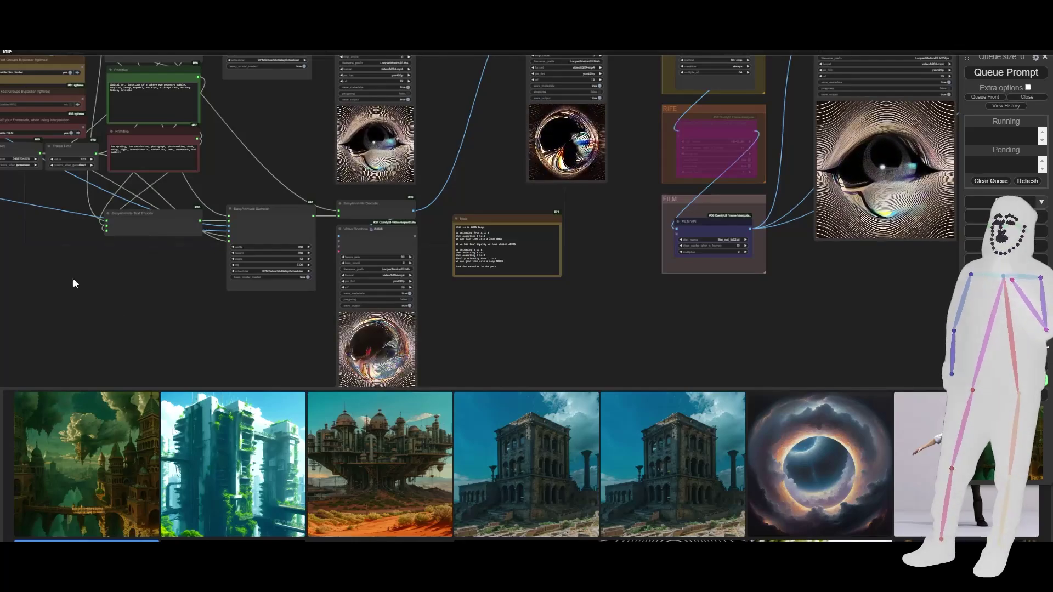
Step: Recenter the view on the sampler and Note, then nudge the Seed node slightly lower
drag(73, 279, 130, 282)
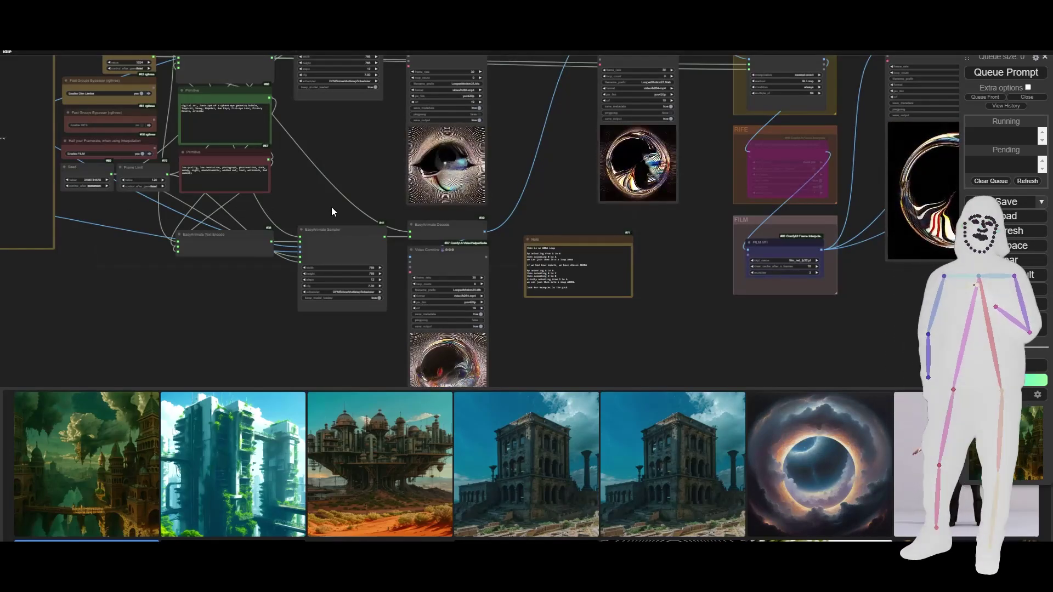
drag(331, 206, 276, 169)
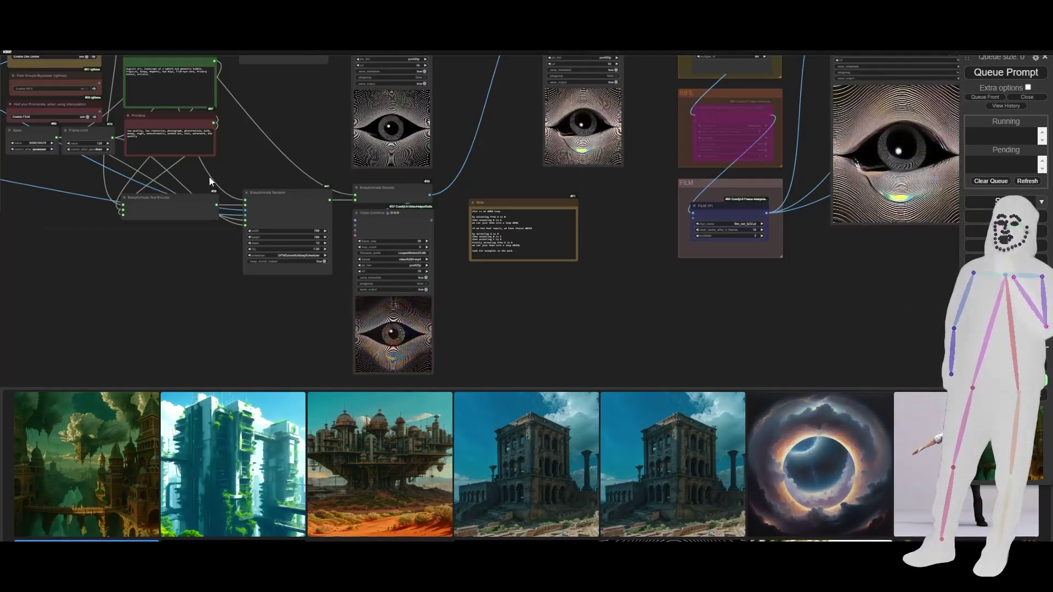
mouse_move(33, 137)
mouse_down()
mouse_move(36, 151)
mouse_move(31, 138)
mouse_up()
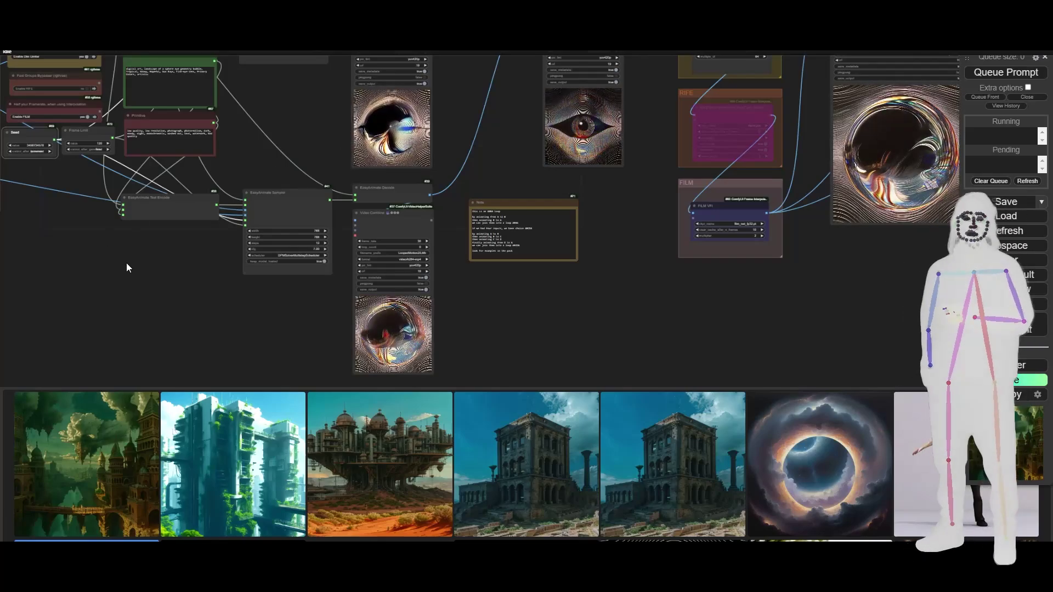
scroll(126, 262, down, 5)
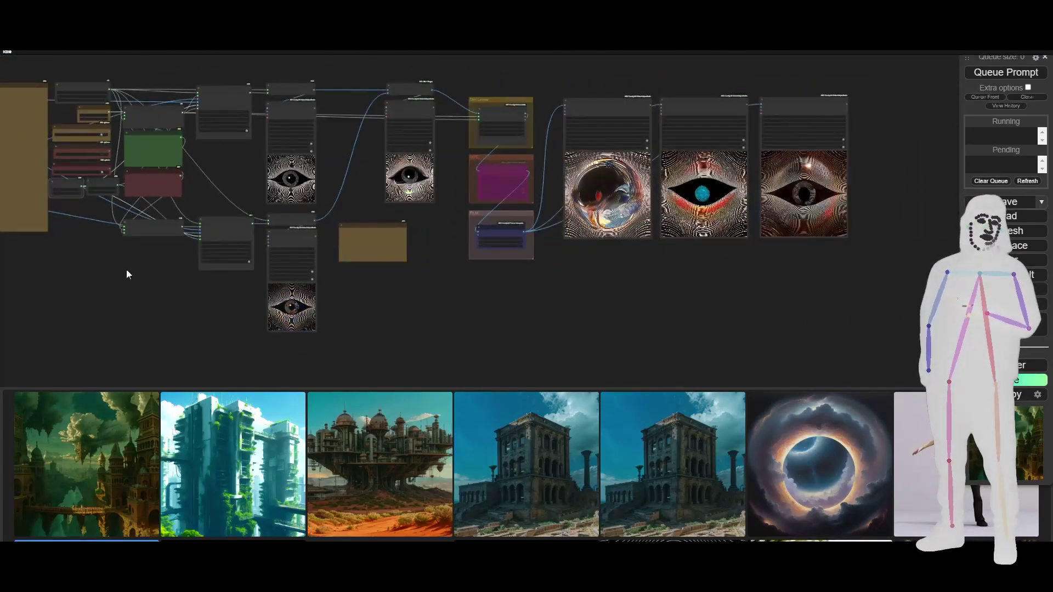
drag(126, 269, 158, 277)
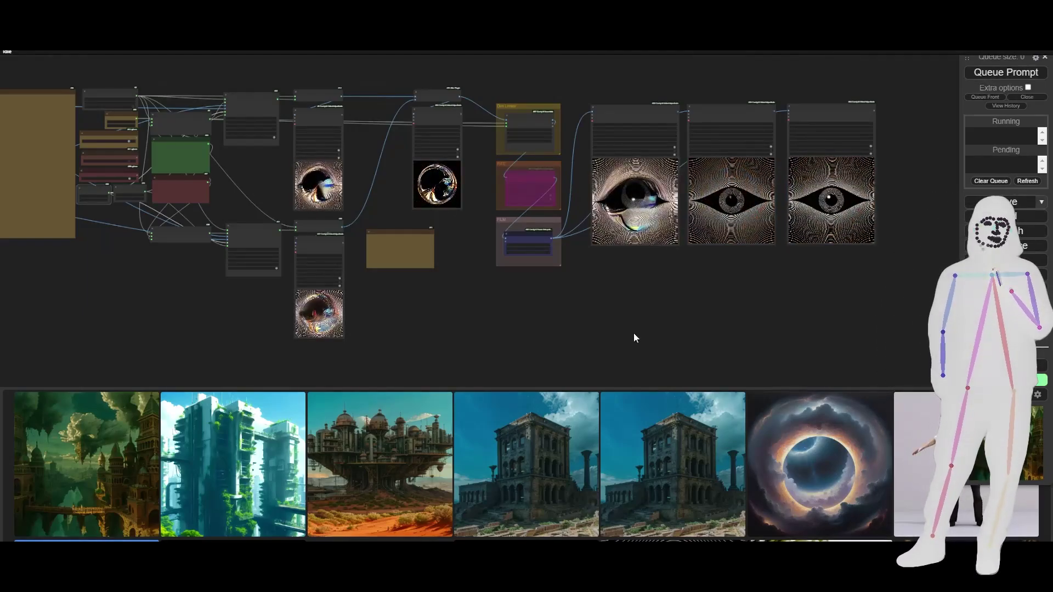
scroll(647, 345, down, 3)
scroll(120, 198, up, 10)
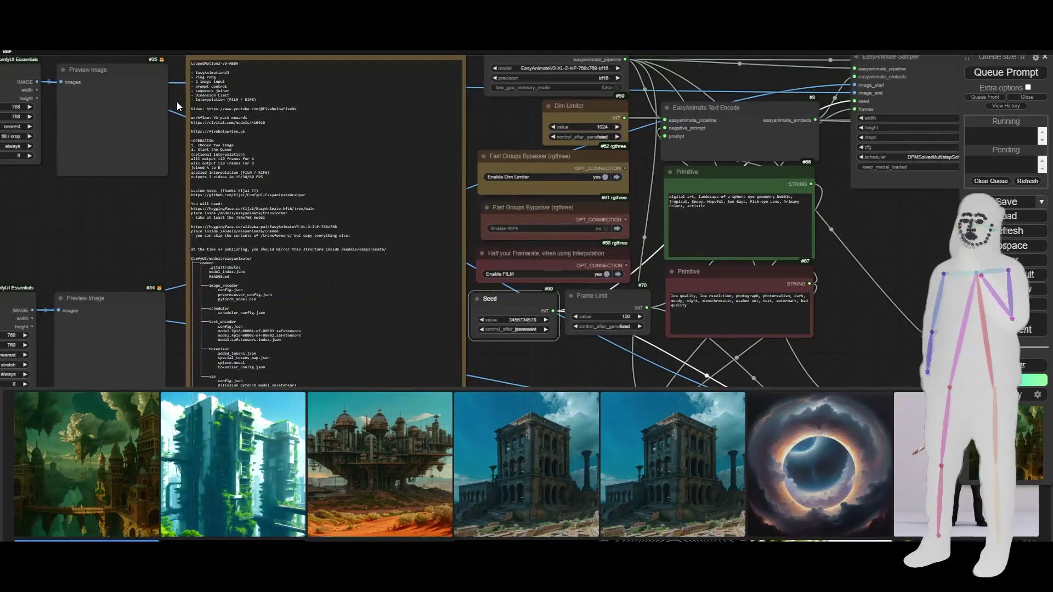
scroll(179, 77, up, 1)
scroll(178, 72, up, 4)
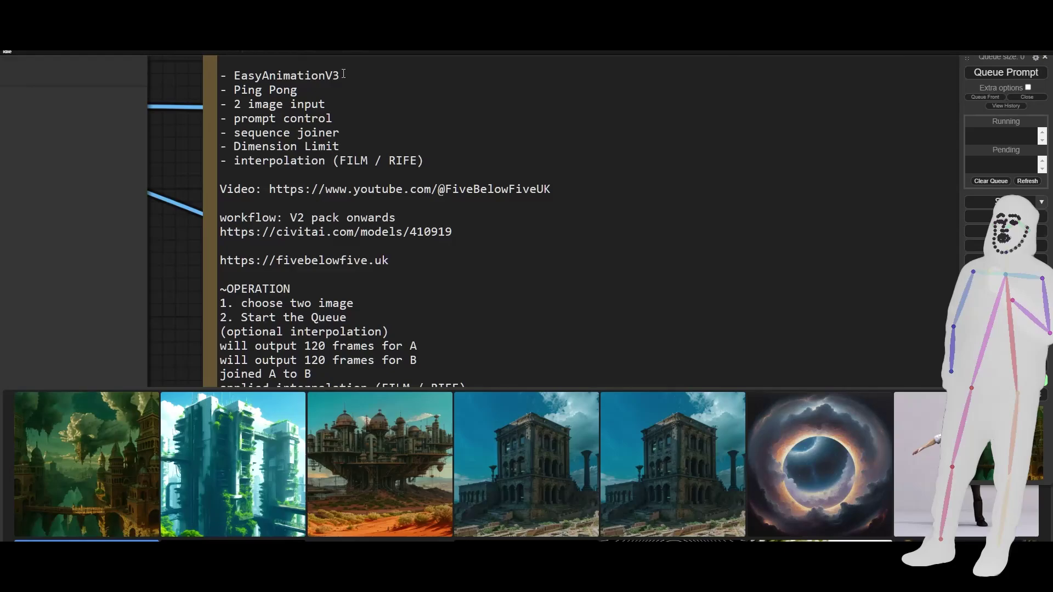
scroll(157, 147, down, 6)
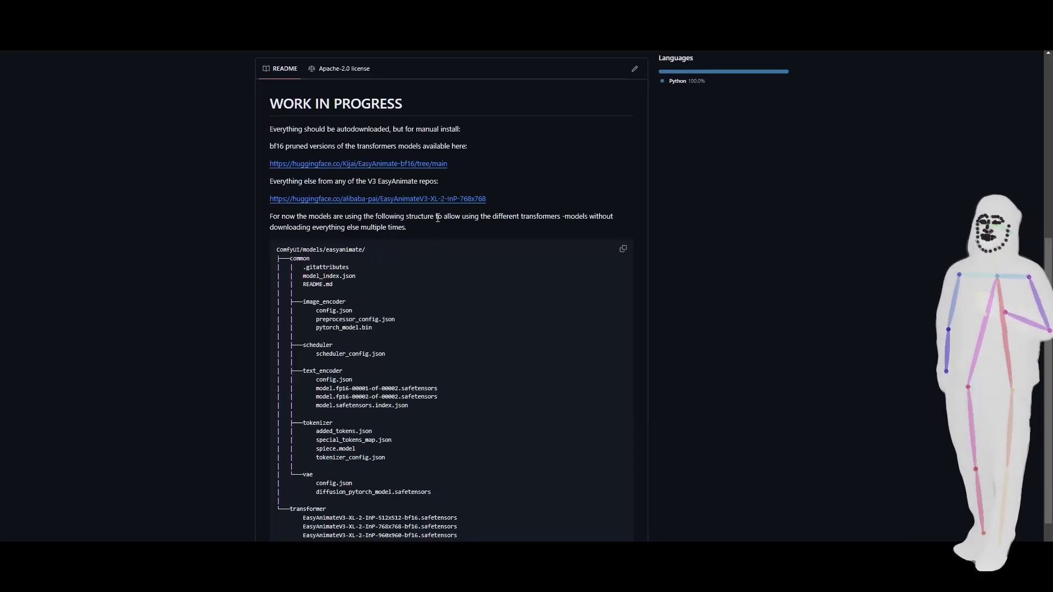
Step: Scroll the README to the models/easyanimate layout listing the bf16 EasyAnimateV3 transformer files
scroll(419, 108, up, 6)
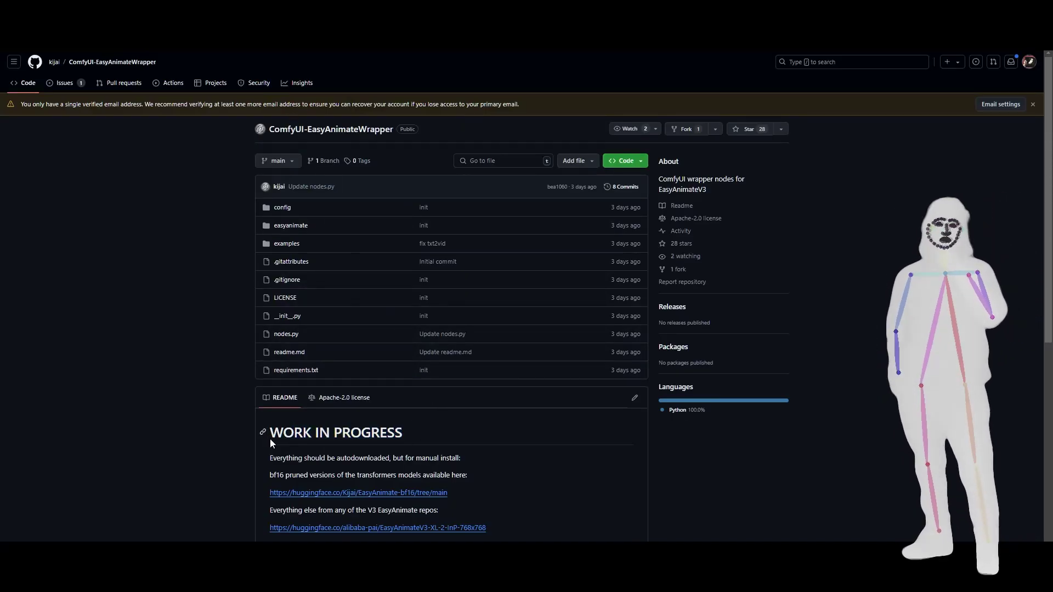
scroll(448, 433, down, 4)
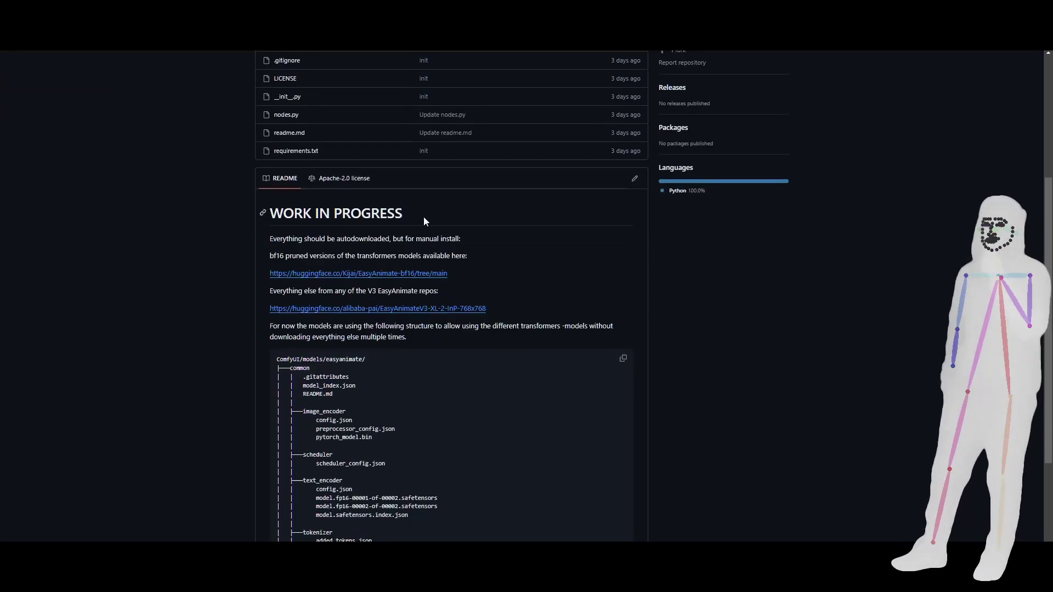
scroll(512, 280, down, 3)
scroll(512, 280, up, 1)
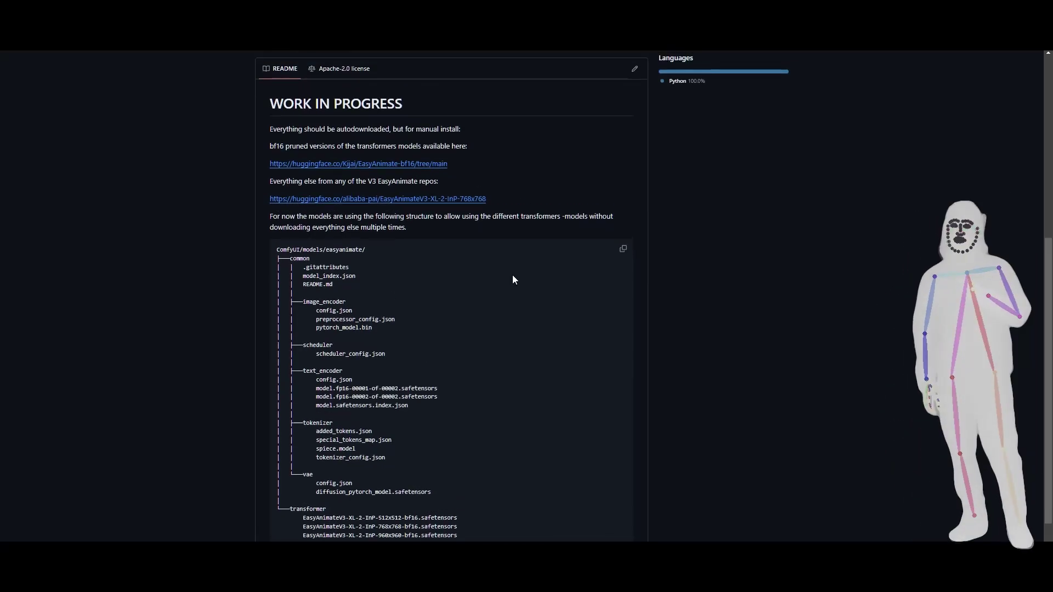